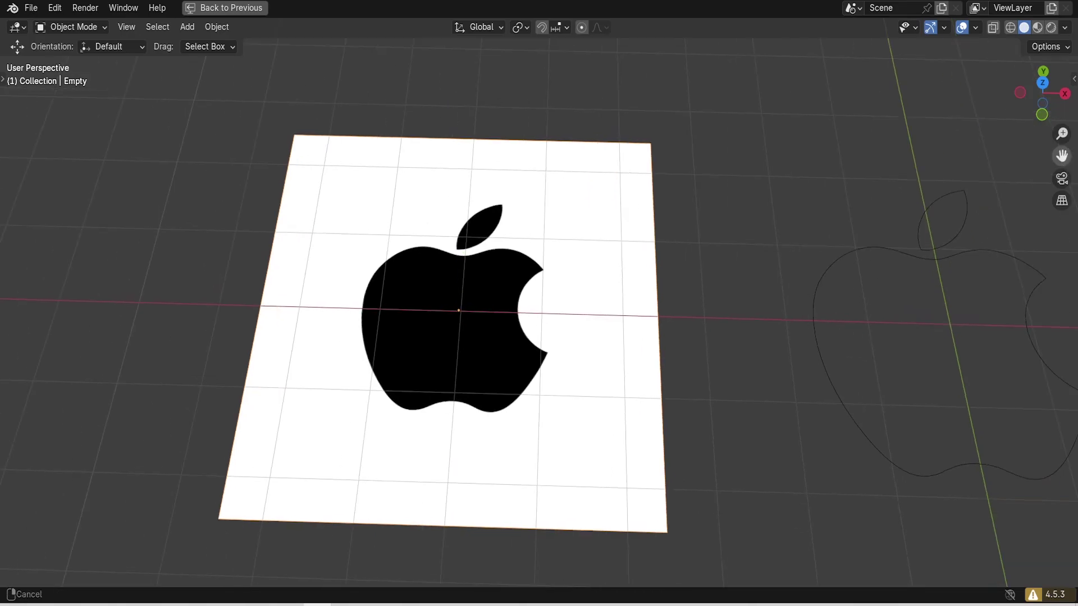
Select the apple outline, then frame the solid 3D apple and orbit to a low side angle.
{"action": "left_click", "coordinate": [632, 220]}
{"action": "scroll", "coordinate": [680, 190], "scroll_direction": "down", "scroll_amount": 2}
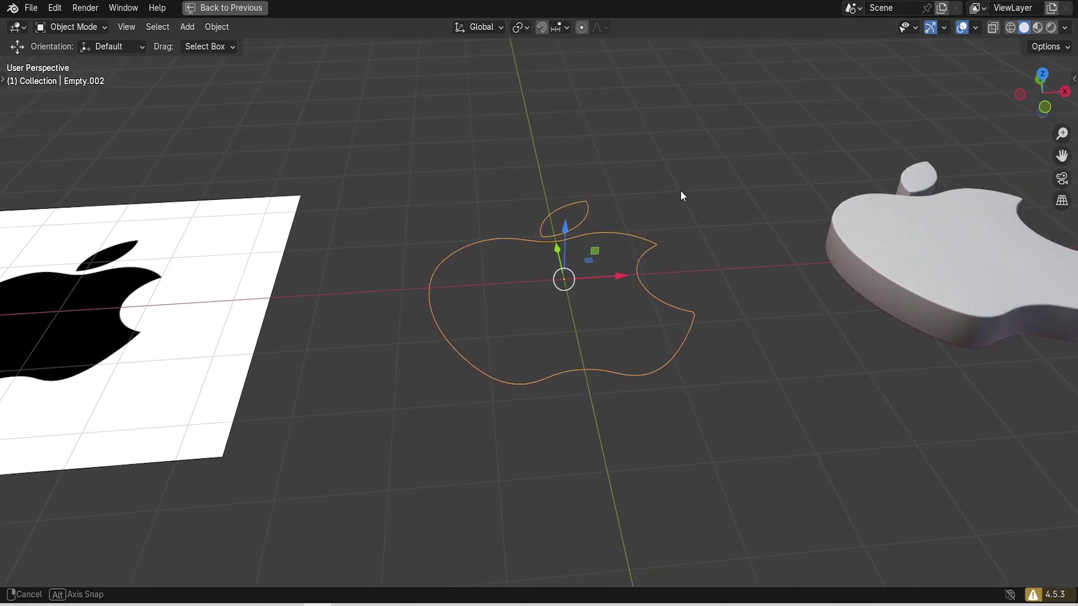
{"action": "scroll", "coordinate": [669, 241], "scroll_direction": "up", "scroll_amount": 2}
{"action": "left_click", "coordinate": [982, 232]}
{"action": "key", "text": "KP_Decimal"}
{"action": "scroll", "coordinate": [982, 236], "scroll_direction": "down", "scroll_amount": 2}
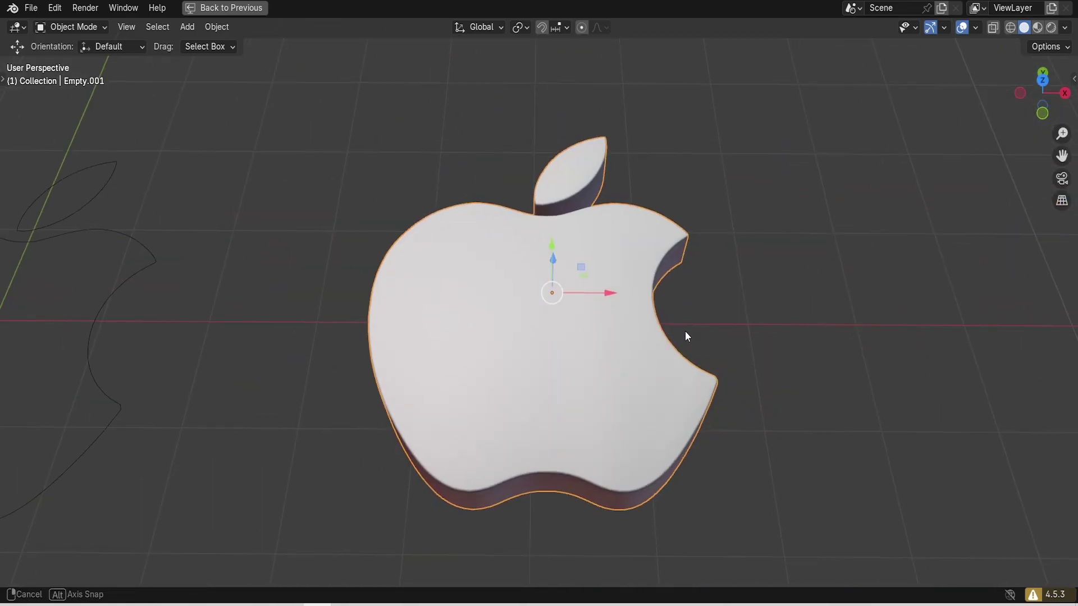
{"action": "middle_click_drag", "start_coordinate": [685, 334], "coordinate": [685, 393]}
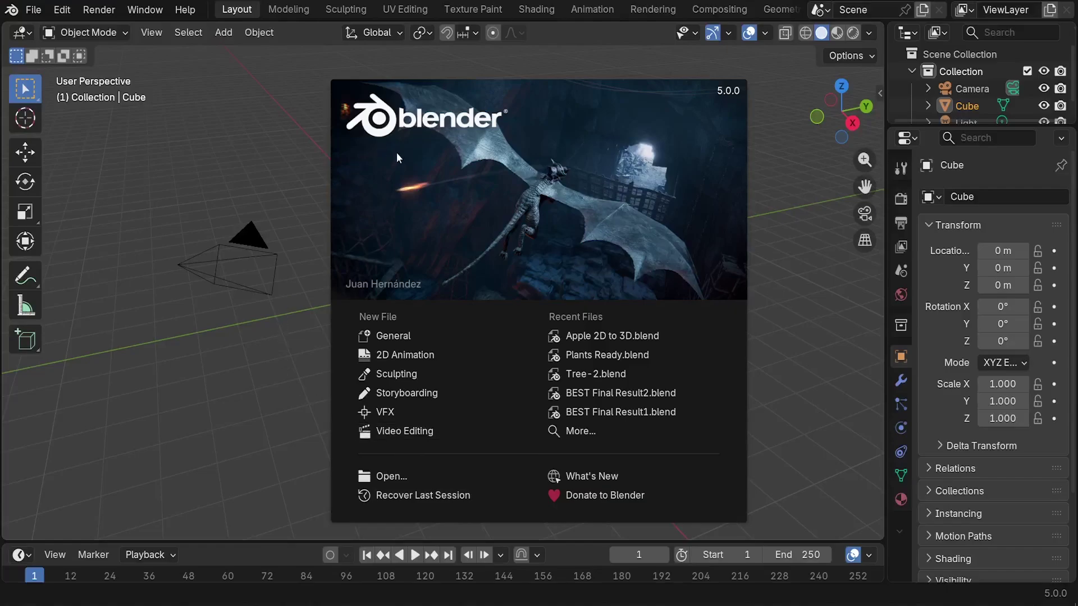
Dismiss the splash screen and delete the default camera, cube and light.
{"action": "left_click", "coordinate": [792, 245]}
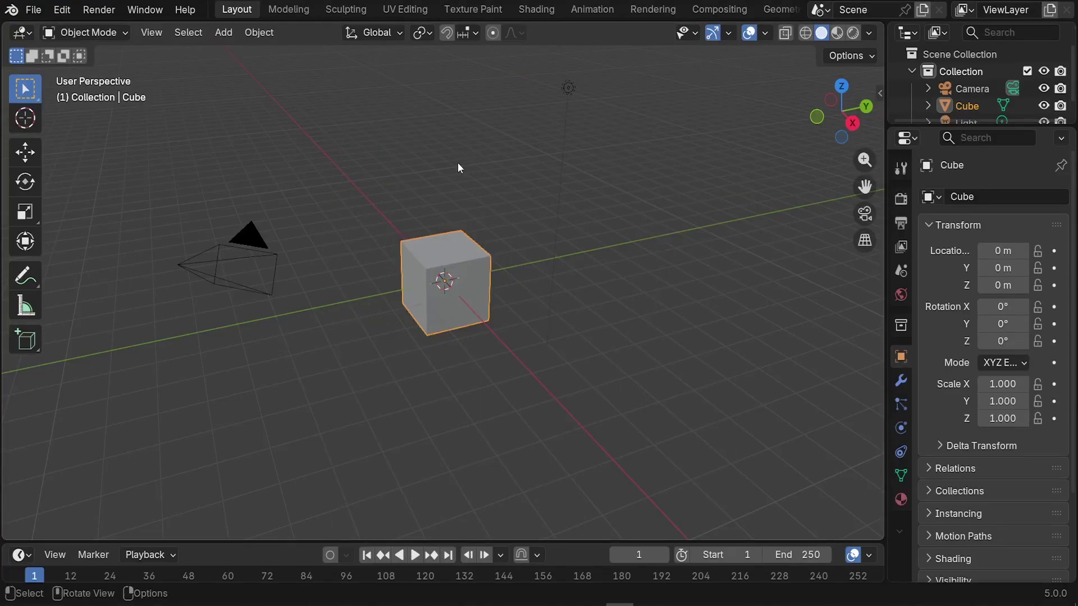
{"action": "key", "text": "a"}
{"action": "left_click", "coordinate": [631, 213]}
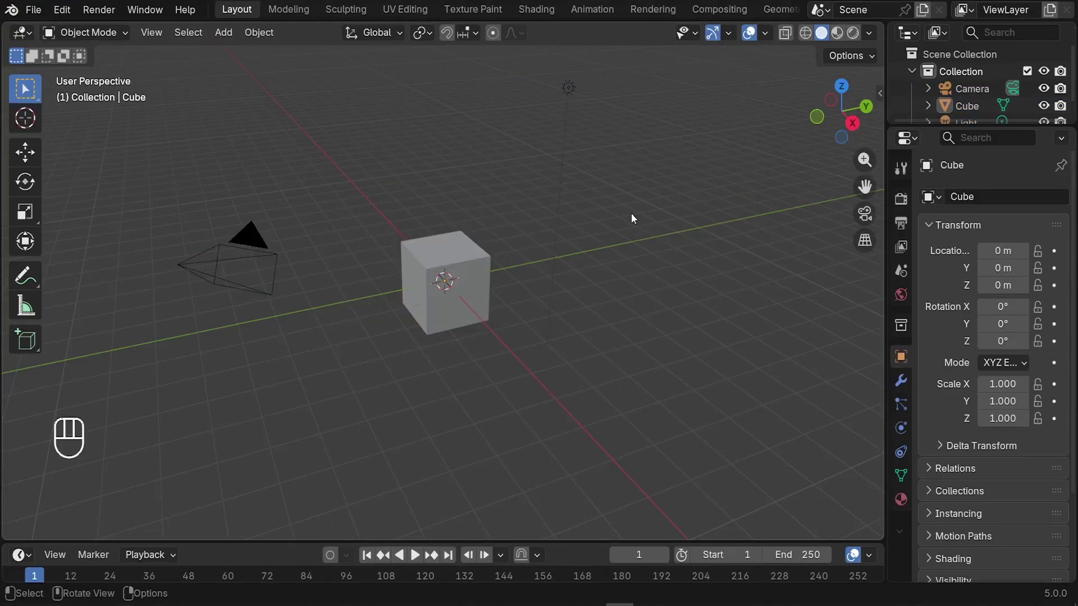
{"action": "key", "text": "a"}
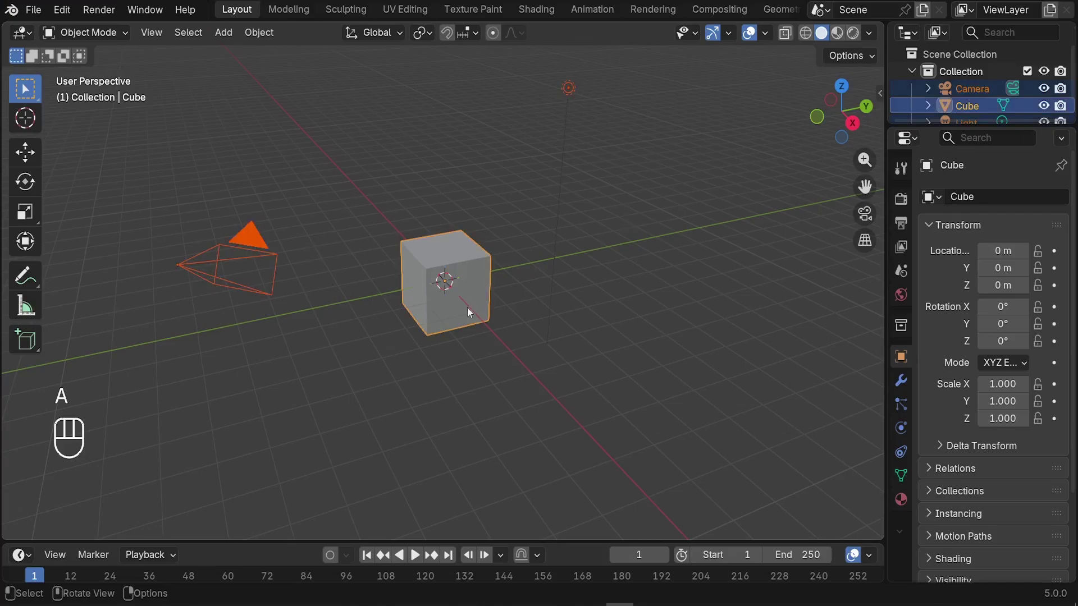
{"action": "key", "text": "x"}
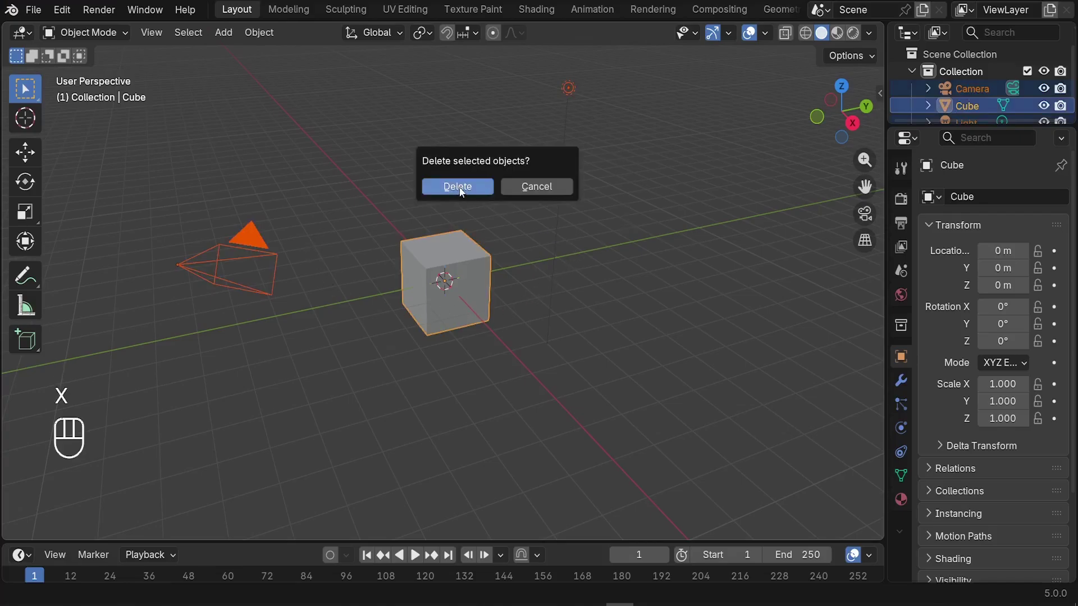
{"action": "left_click", "coordinate": [461, 188]}
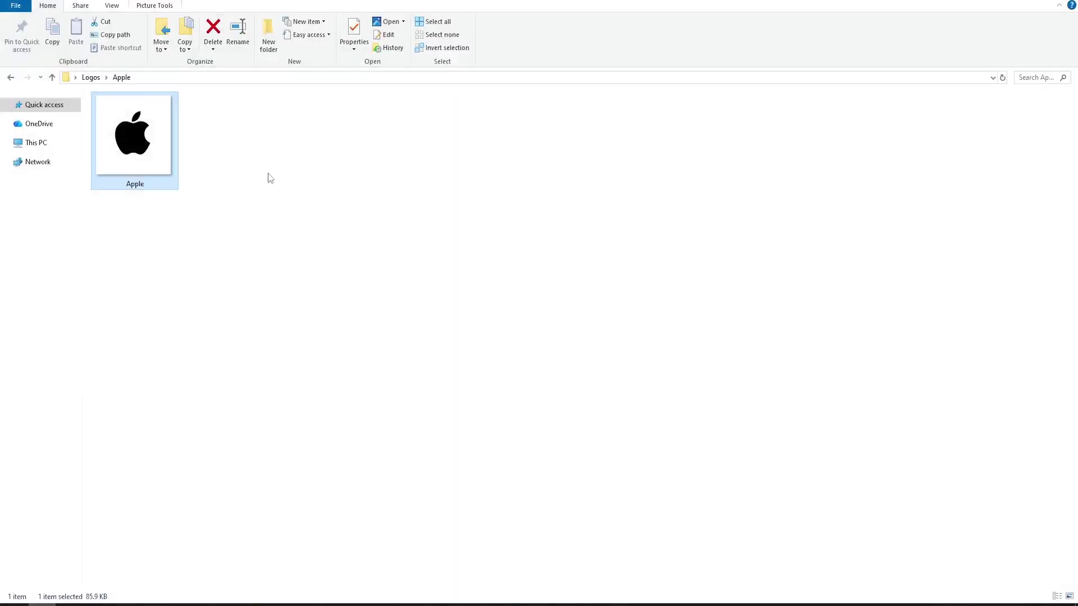
Enlarge the Explorer thumbnail, move the window aside, and drop the Apple image into the viewport.
{"action": "scroll", "coordinate": [148, 204], "scroll_direction": "up", "scroll_amount": 3, "text": "ctrl"}
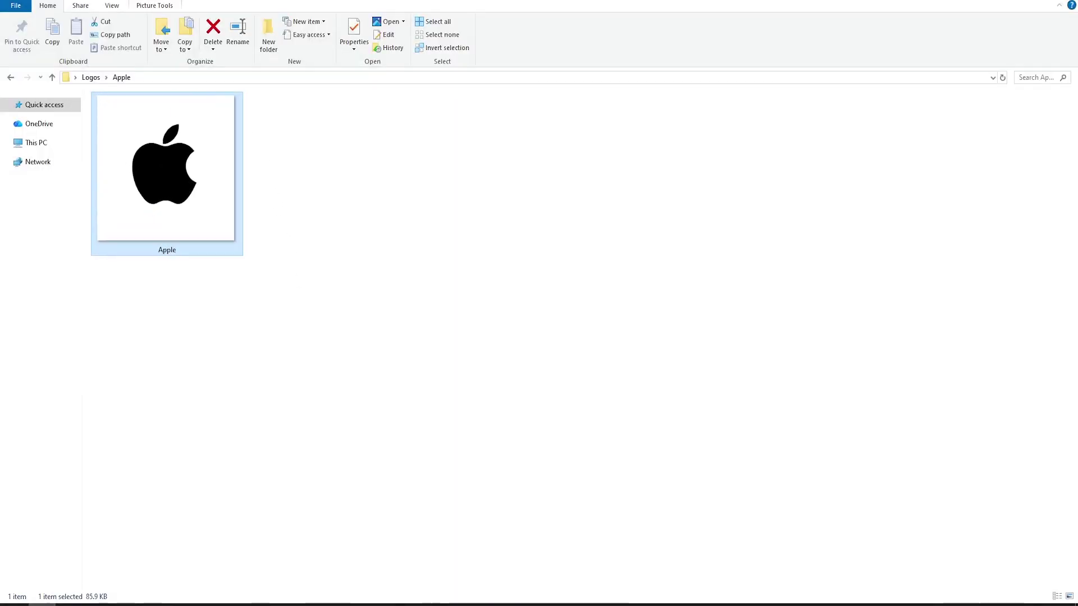
{"action": "key", "text": "super+Down"}
{"action": "left_click_drag", "start_coordinate": [513, 145], "coordinate": [810, 217]}
{"action": "left_click_drag", "start_coordinate": [718, 387], "coordinate": [437, 286]}
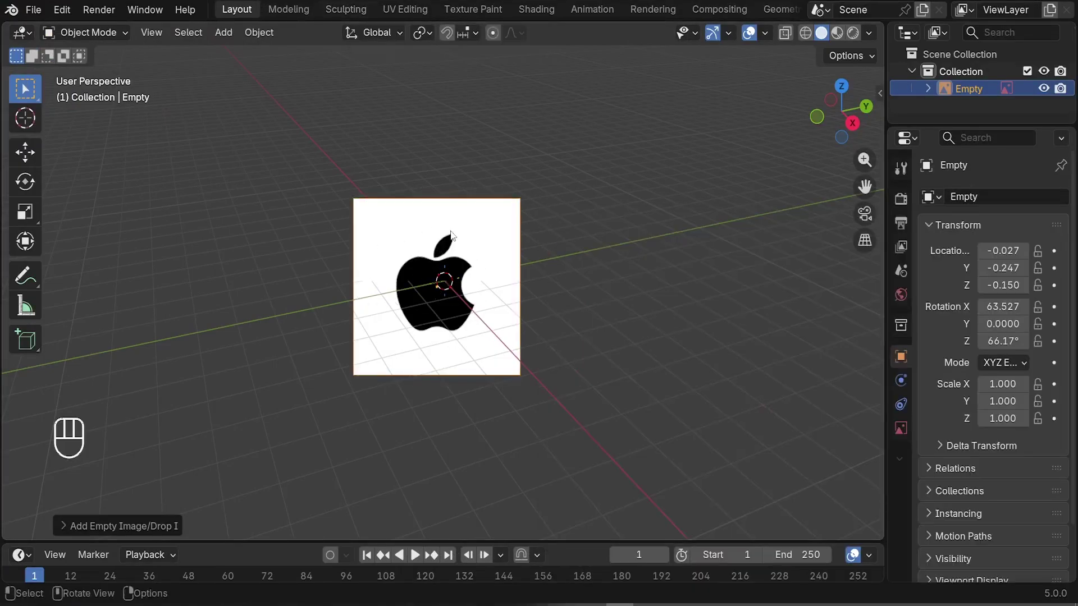
Convert the Apple image empty to a mesh plane with Delete Reference Object kept on.
{"action": "left_click", "coordinate": [451, 237]}
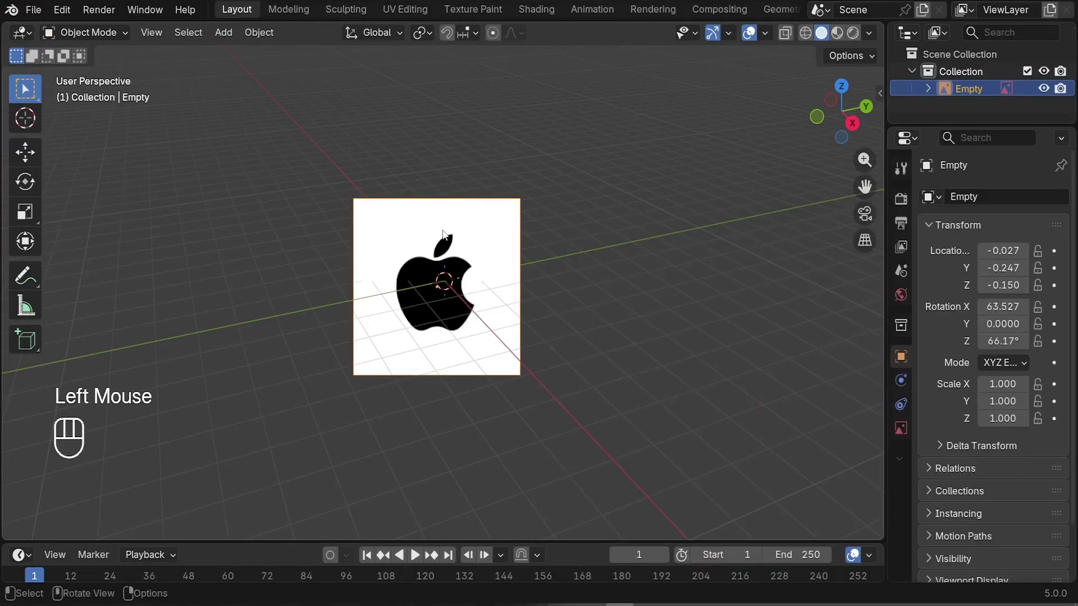
{"action": "right_click", "coordinate": [443, 233]}
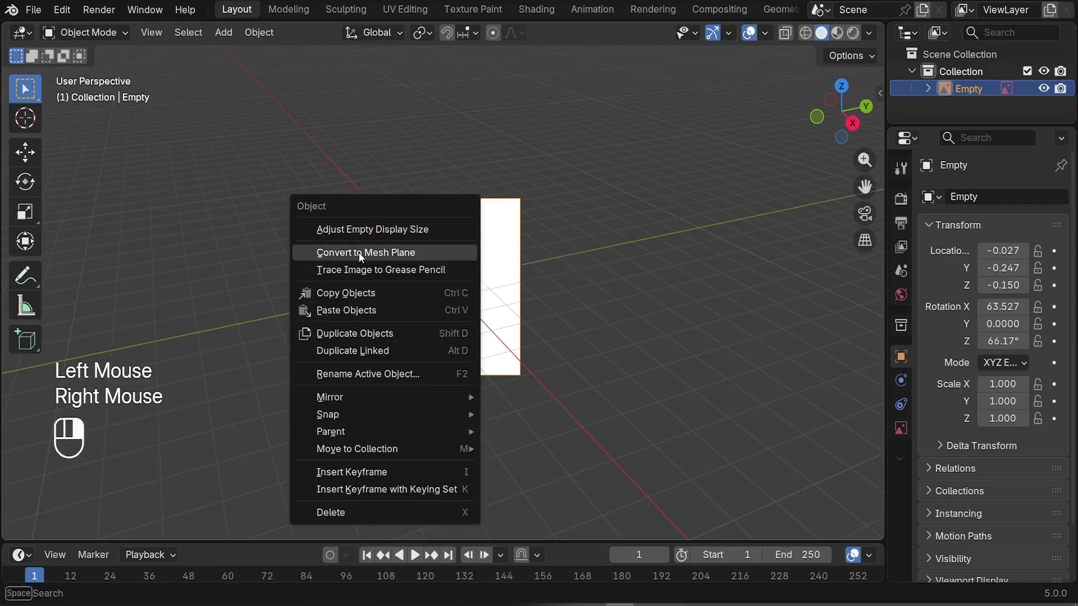
{"action": "left_click", "coordinate": [377, 255]}
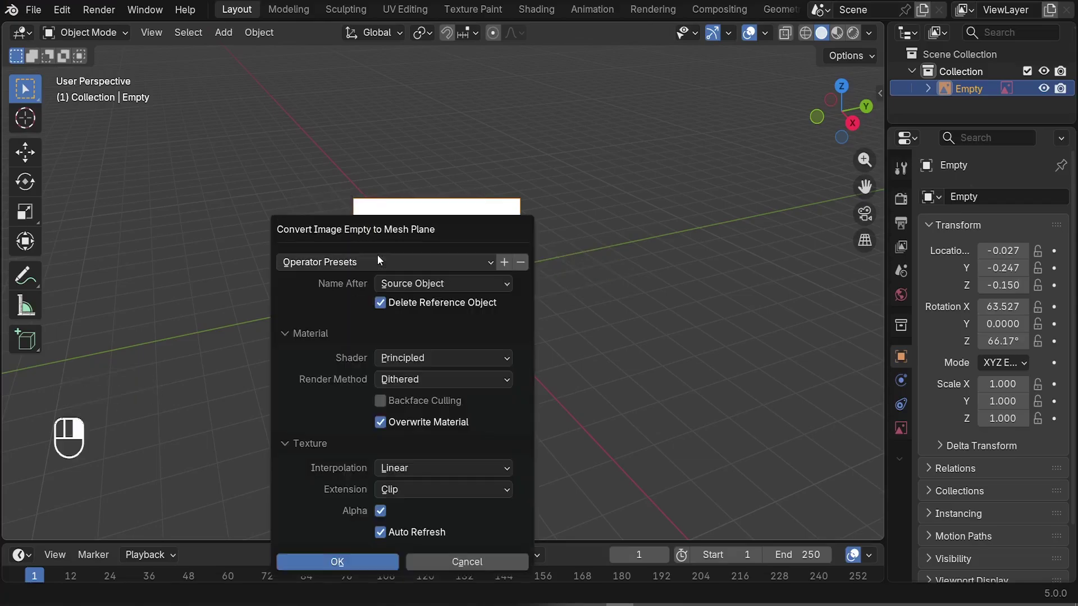
{"action": "left_click", "coordinate": [333, 563]}
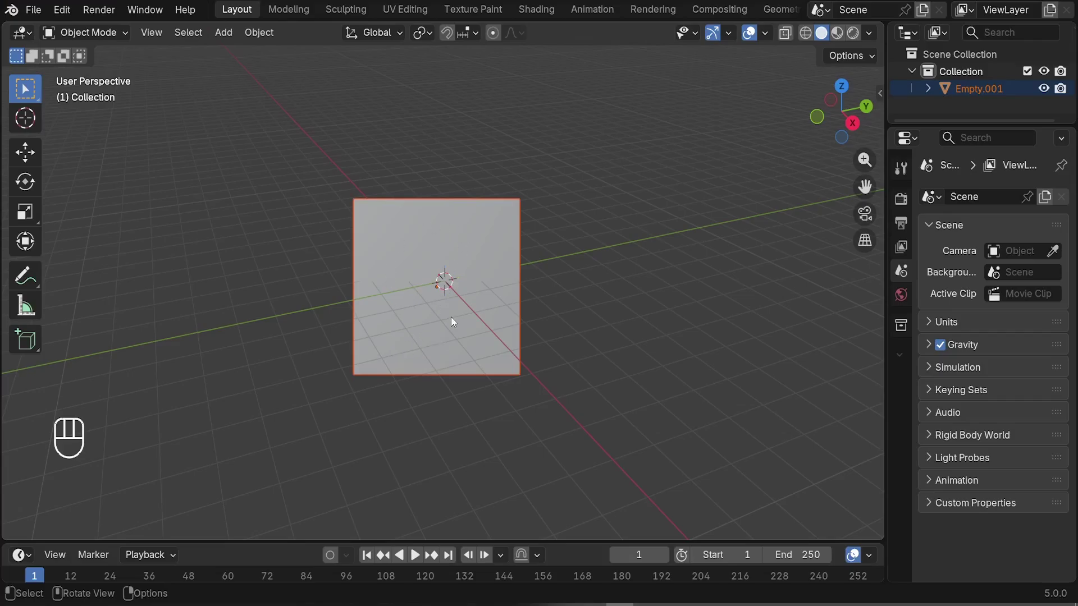
In the Item panel, set the plane's X, Y and Z rotation to 0°.
{"action": "scroll", "coordinate": [463, 300], "scroll_direction": "up", "scroll_amount": 1}
{"action": "middle_click_drag", "start_coordinate": [449, 286], "coordinate": [465, 367]}
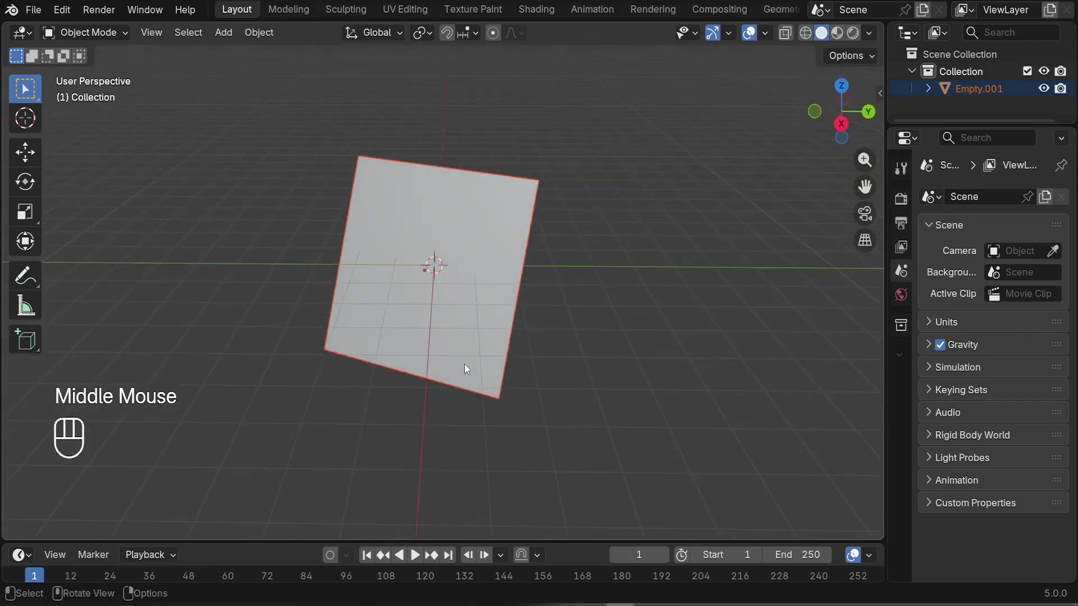
{"action": "key", "text": "n"}
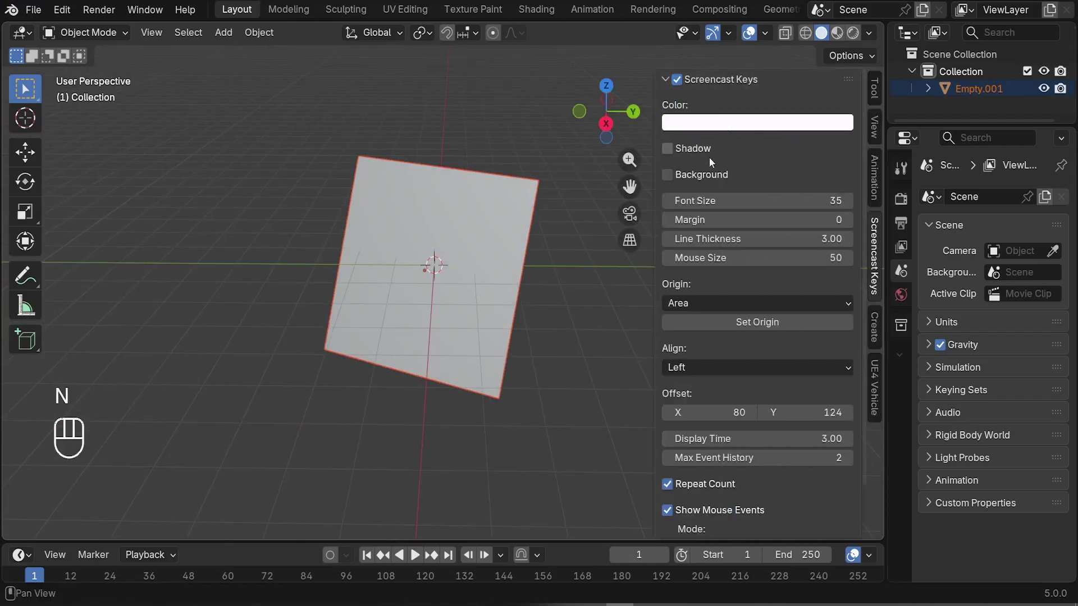
{"action": "left_click", "coordinate": [480, 243]}
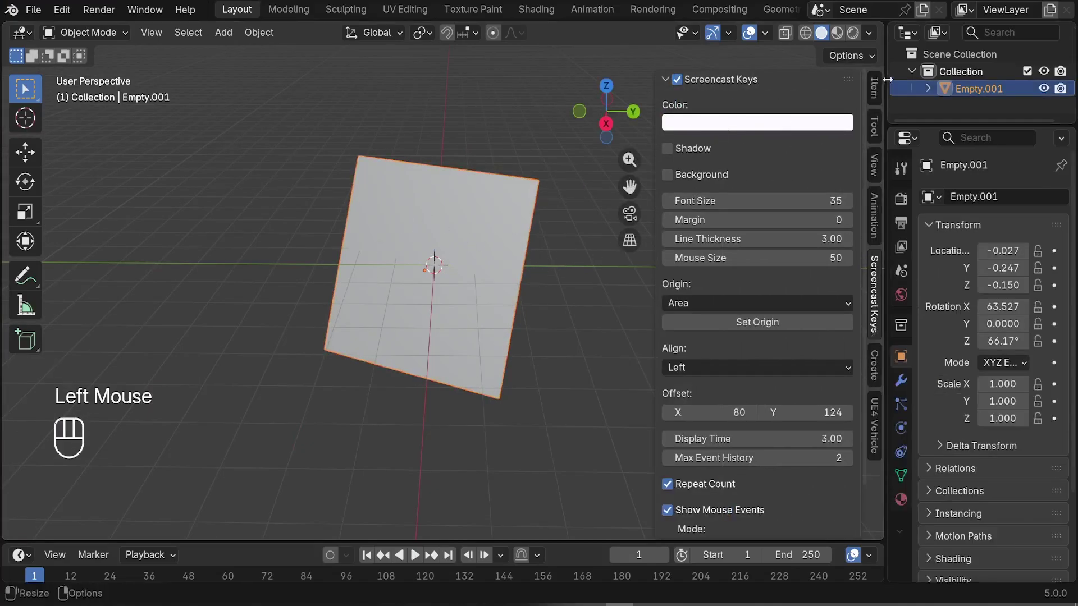
{"action": "left_click", "coordinate": [873, 93]}
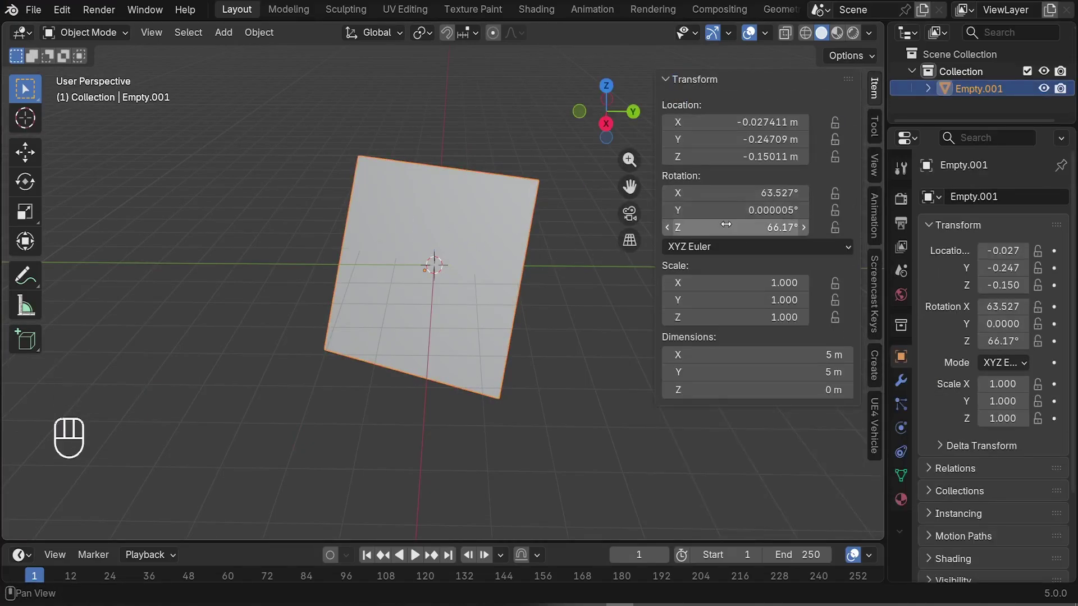
{"action": "left_click_drag", "start_coordinate": [750, 192], "coordinate": [750, 227]}
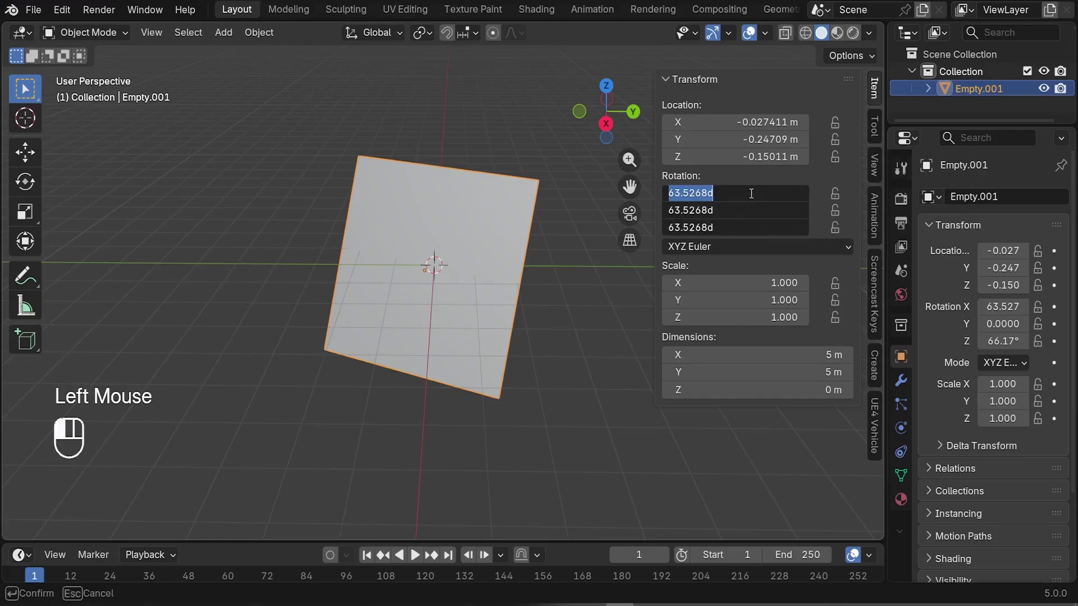
{"action": "type", "text": "0"}
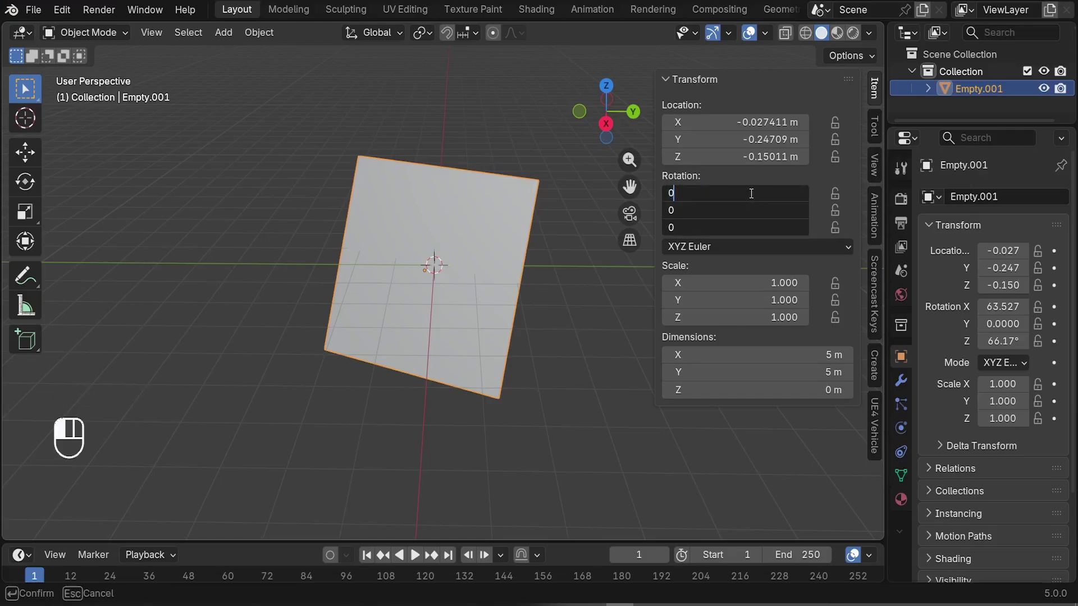
{"action": "key", "text": "Return"}
Set the plane's X, Y and Z location to 0 m.
{"action": "middle_click_drag", "start_coordinate": [546, 246], "coordinate": [528, 269]}
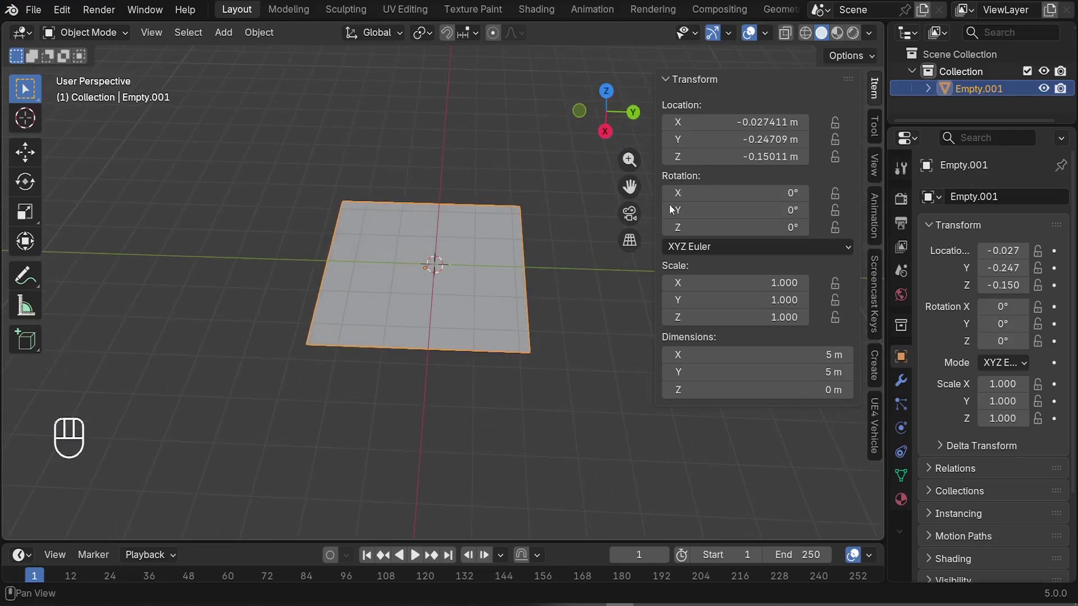
{"action": "mouse_move", "coordinate": [744, 122]}
{"action": "left_mouse_down"}
{"action": "mouse_move", "coordinate": [744, 156]}
{"action": "mouse_move", "coordinate": [743, 120]}
{"action": "left_mouse_up"}
{"action": "type", "text": "0"}
{"action": "key", "text": "Return"}
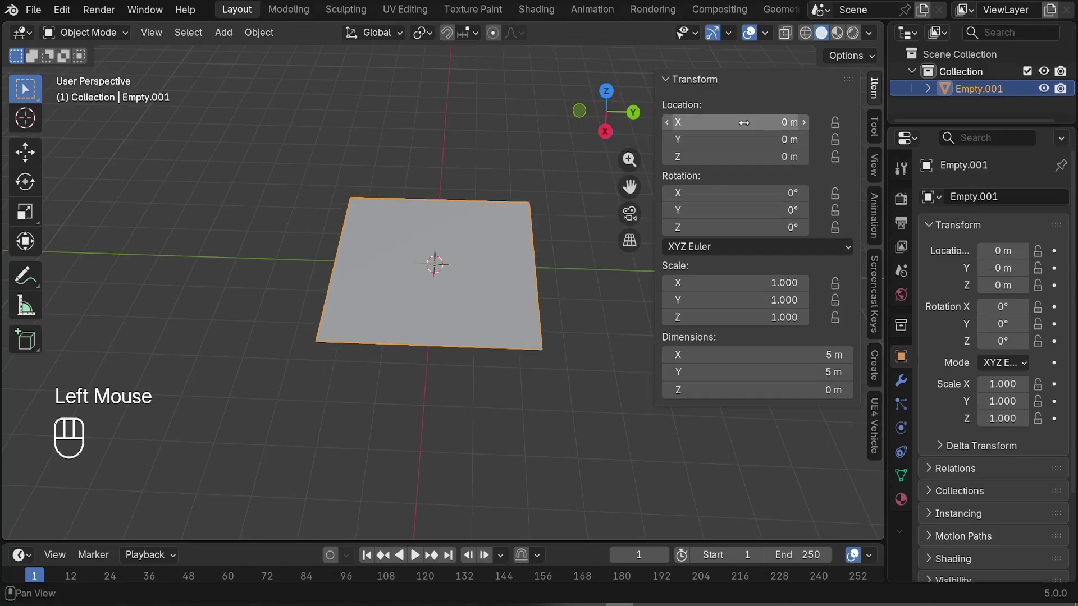
{"action": "middle_click_drag", "start_coordinate": [411, 278], "coordinate": [426, 328]}
Hide the side panel and switch the viewport to Material Preview shading.
{"action": "key", "text": "n"}
{"action": "key", "text": "z"}
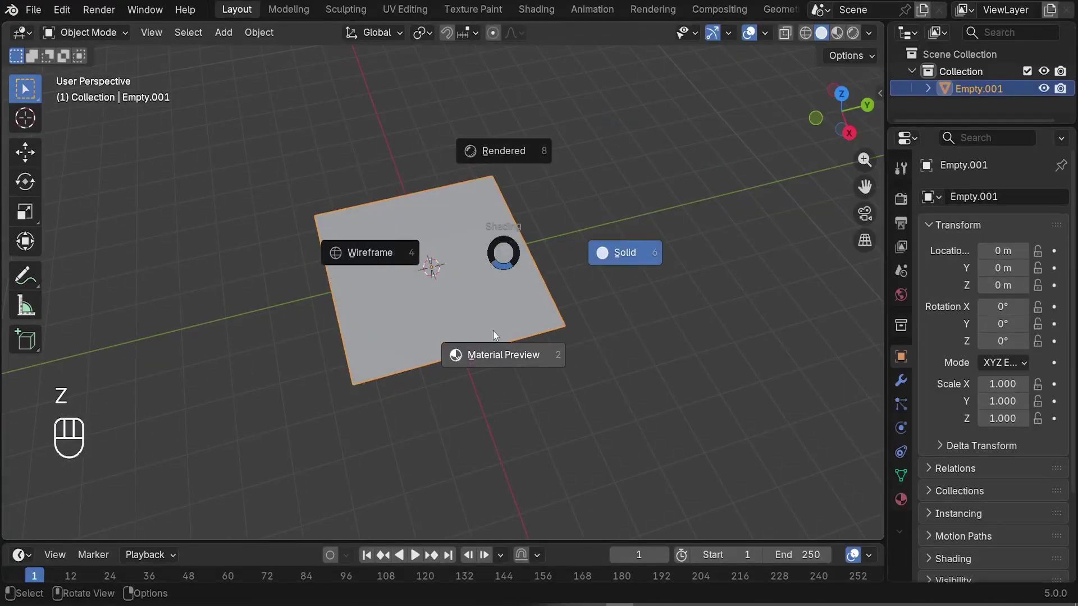
{"action": "left_click", "coordinate": [494, 345]}
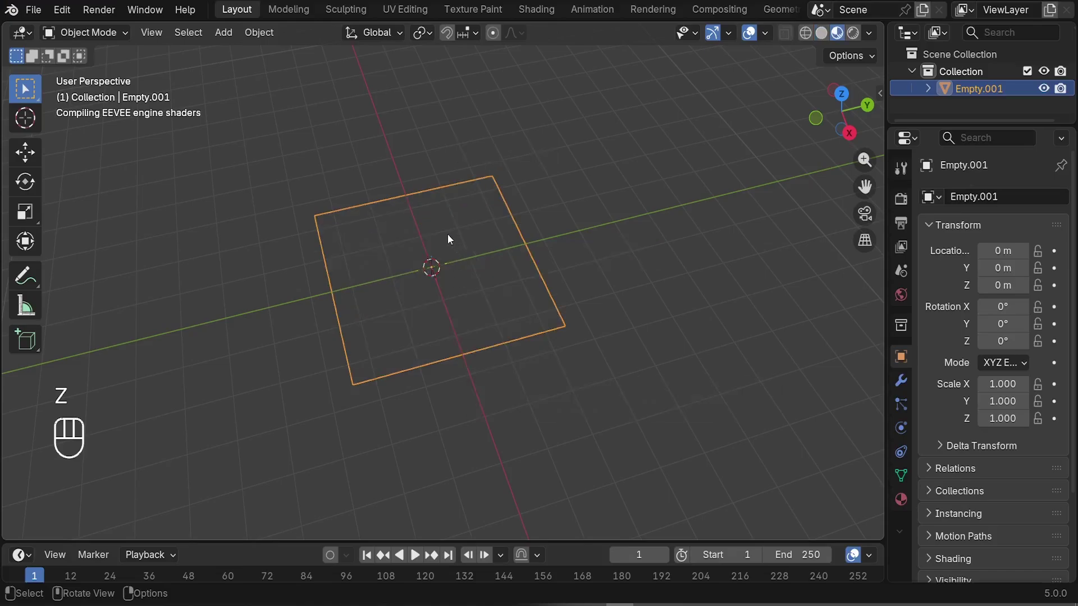
{"action": "scroll", "coordinate": [418, 278], "scroll_direction": "up", "scroll_amount": 3}
{"action": "scroll", "coordinate": [484, 349], "scroll_direction": "down", "scroll_amount": 2}
{"action": "middle_click_drag", "start_coordinate": [484, 350], "coordinate": [483, 238]}
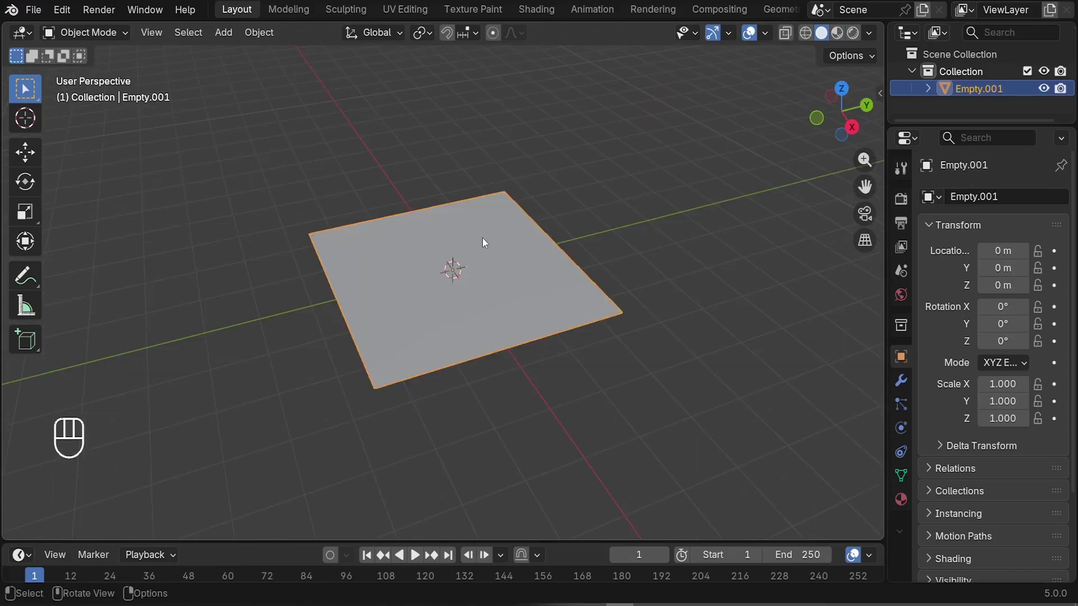
Change viewport shading to show the apple-logo texture and view the plane from above.
{"action": "key", "text": "z"}
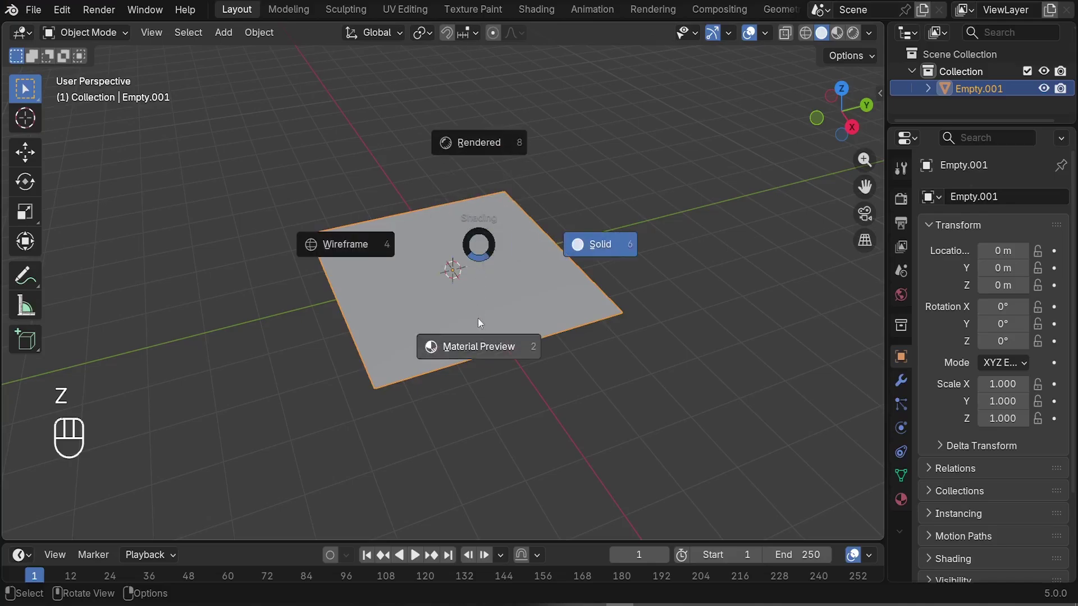
{"action": "left_click", "coordinate": [461, 352]}
{"action": "middle_click_drag", "start_coordinate": [460, 352], "coordinate": [616, 344]}
{"action": "scroll", "coordinate": [440, 277], "scroll_direction": "up", "scroll_amount": 2}
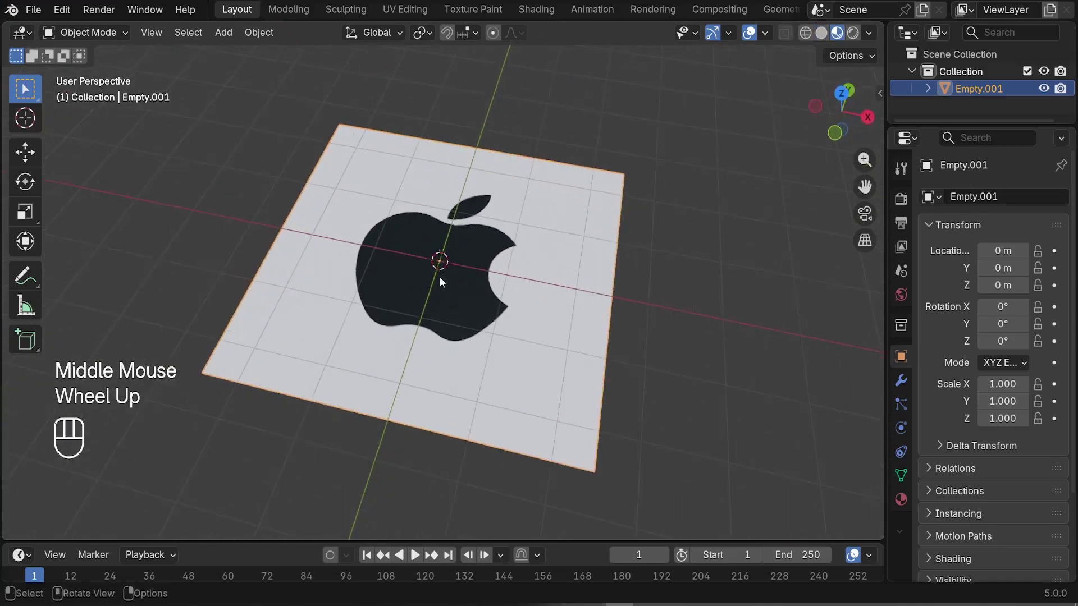
{"action": "mouse_move", "coordinate": [439, 278]}
{"action": "middle_mouse_down"}
{"action": "mouse_move", "coordinate": [472, 269]}
{"action": "mouse_move", "coordinate": [497, 282]}
{"action": "mouse_move", "coordinate": [386, 298]}
{"action": "mouse_move", "coordinate": [531, 254]}
{"action": "middle_mouse_up"}
{"action": "key", "text": "z"}
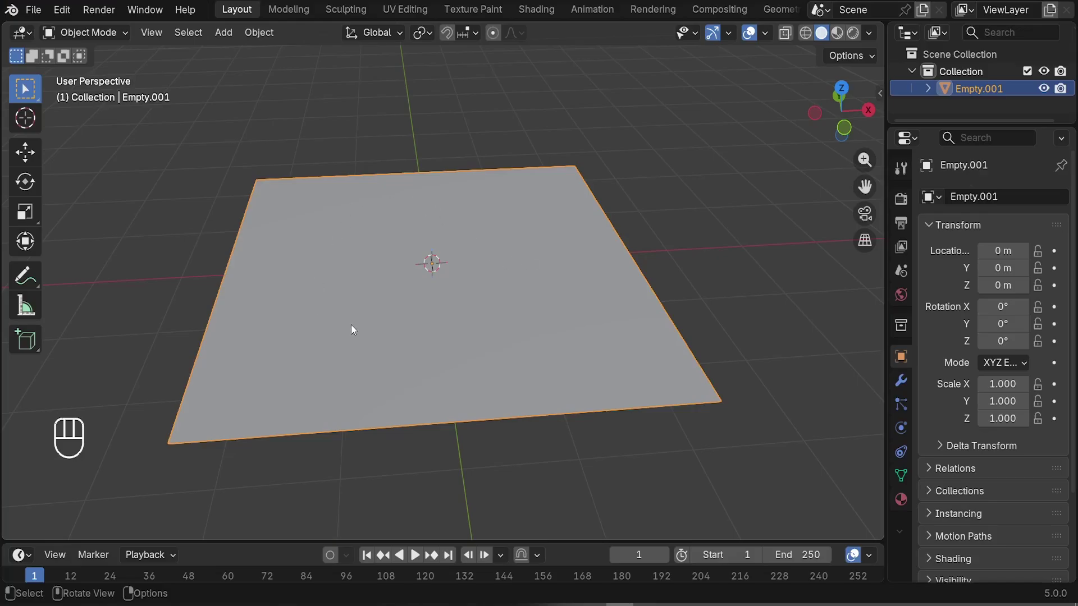
Add a Displace modifier (searched as 'disp') to Empty.001 and widen the Properties editor.
{"action": "left_click", "coordinate": [544, 482]}
{"action": "left_click", "coordinate": [450, 325]}
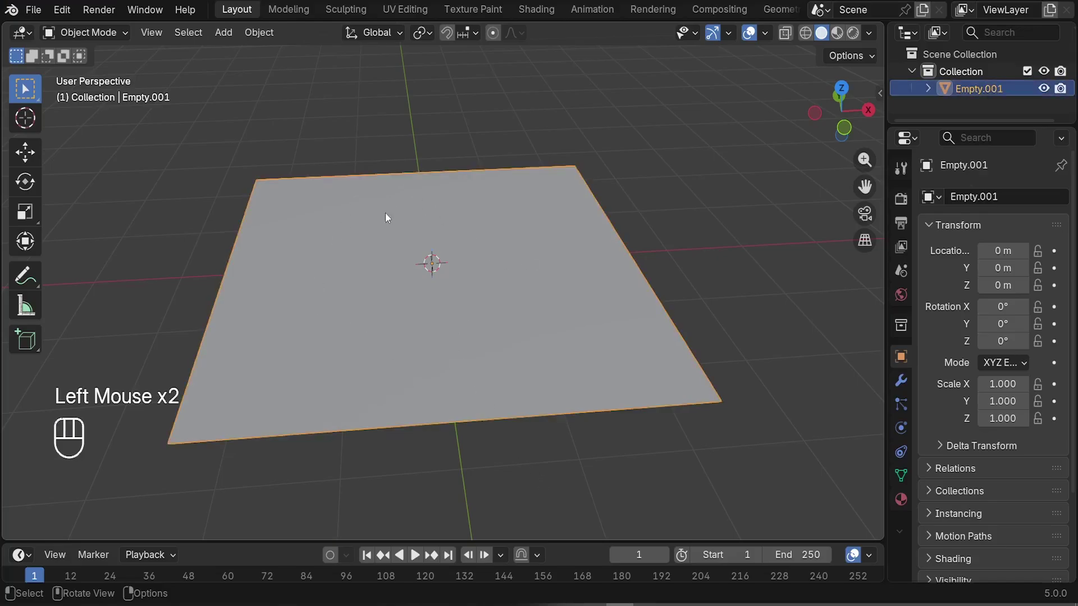
{"action": "left_click", "coordinate": [901, 383]}
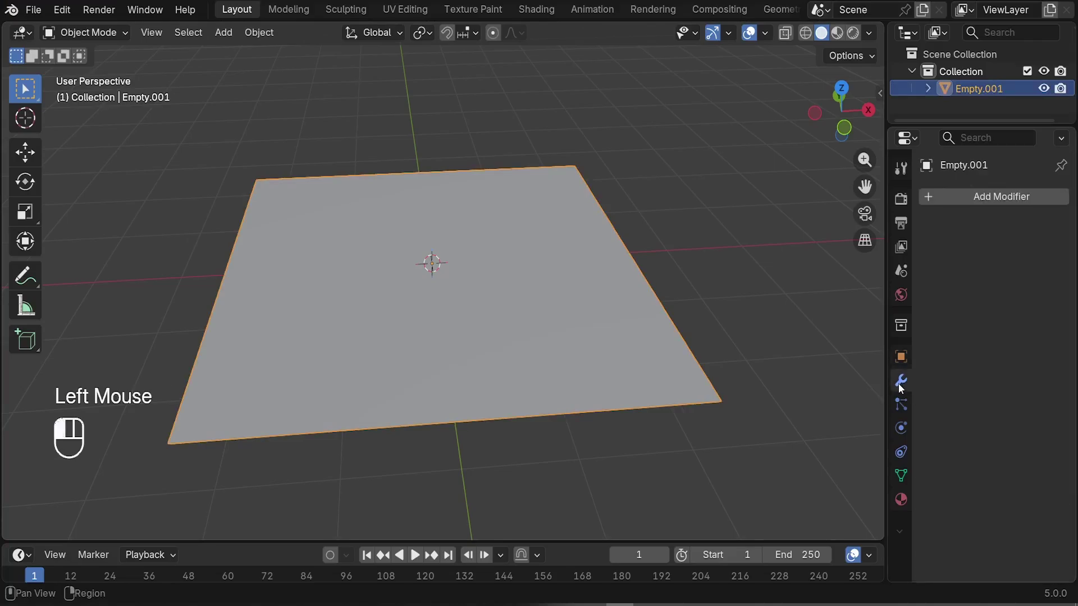
{"action": "left_click", "coordinate": [955, 200]}
{"action": "left_click", "coordinate": [955, 200]}
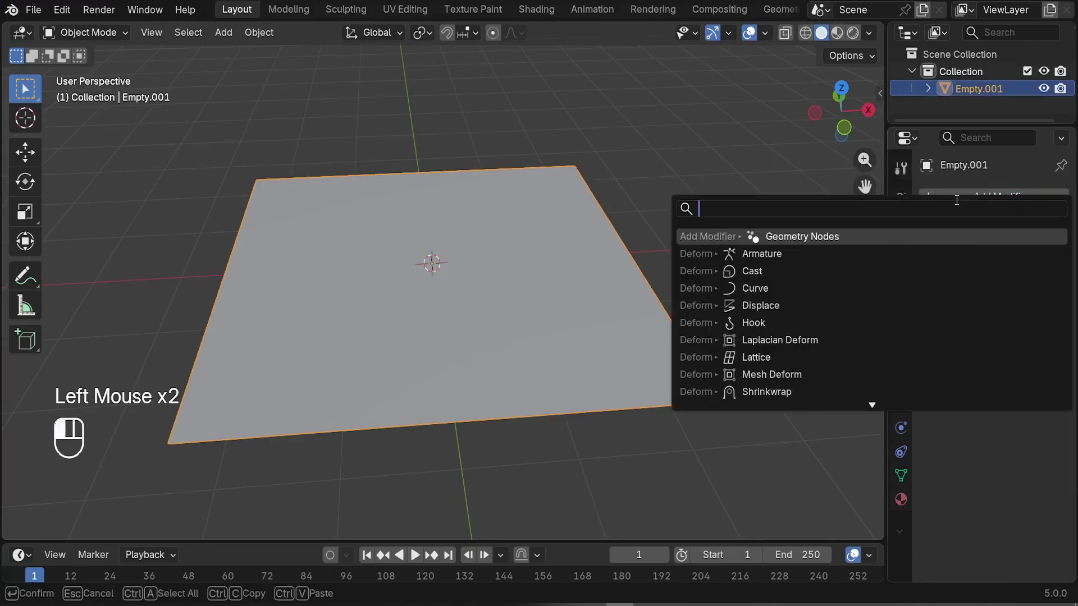
{"action": "type", "text": "disp"}
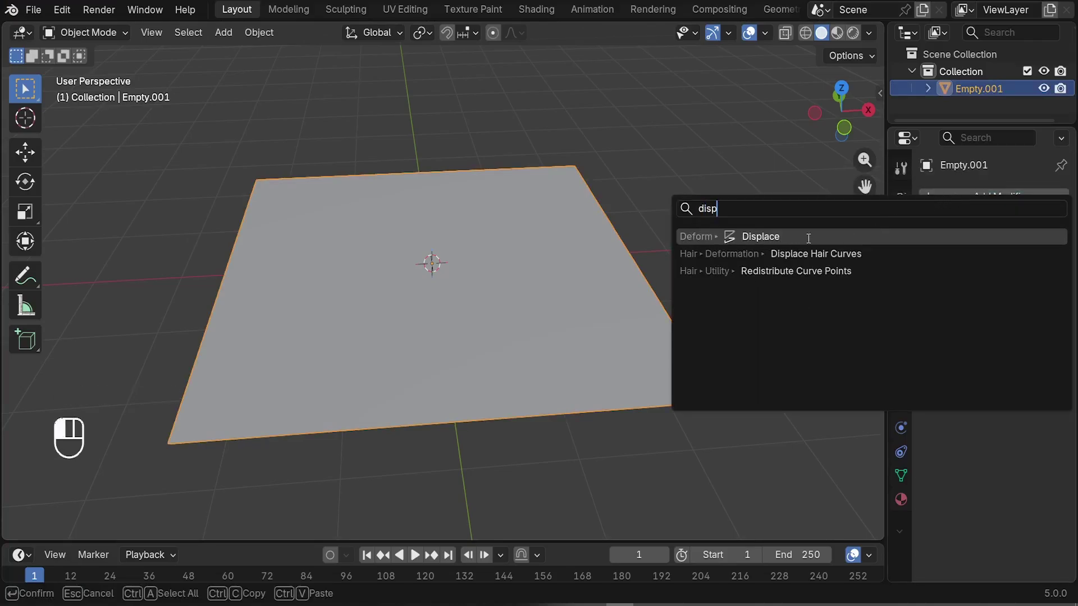
{"action": "left_click", "coordinate": [776, 237]}
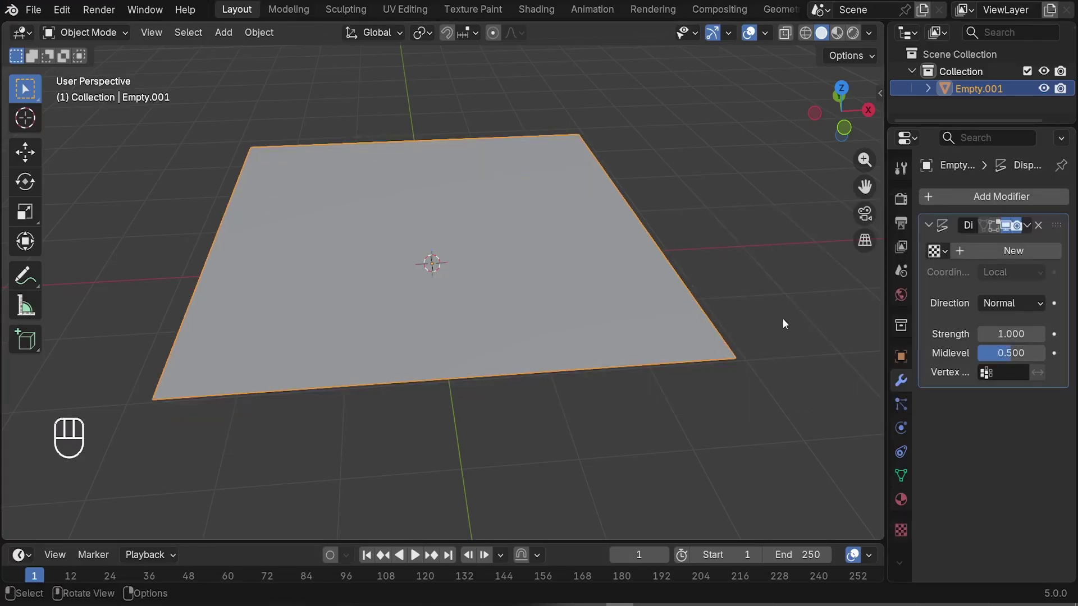
{"action": "left_click_drag", "start_coordinate": [886, 279], "coordinate": [809, 279]}
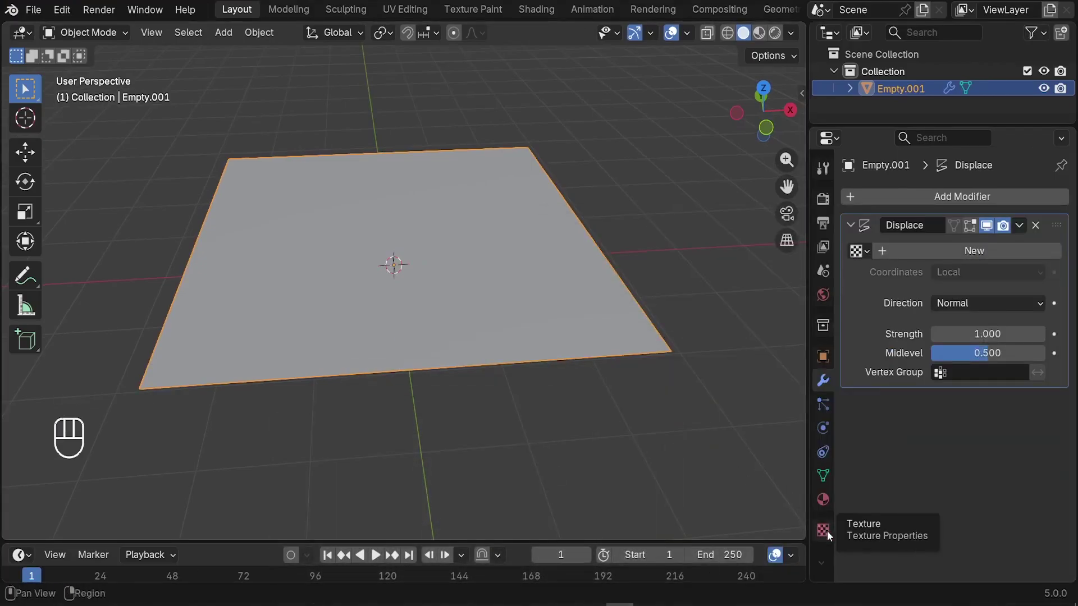
Create a new texture for the Displace modifier and load Apple.jpg as its image.
{"action": "left_click", "coordinate": [828, 535]}
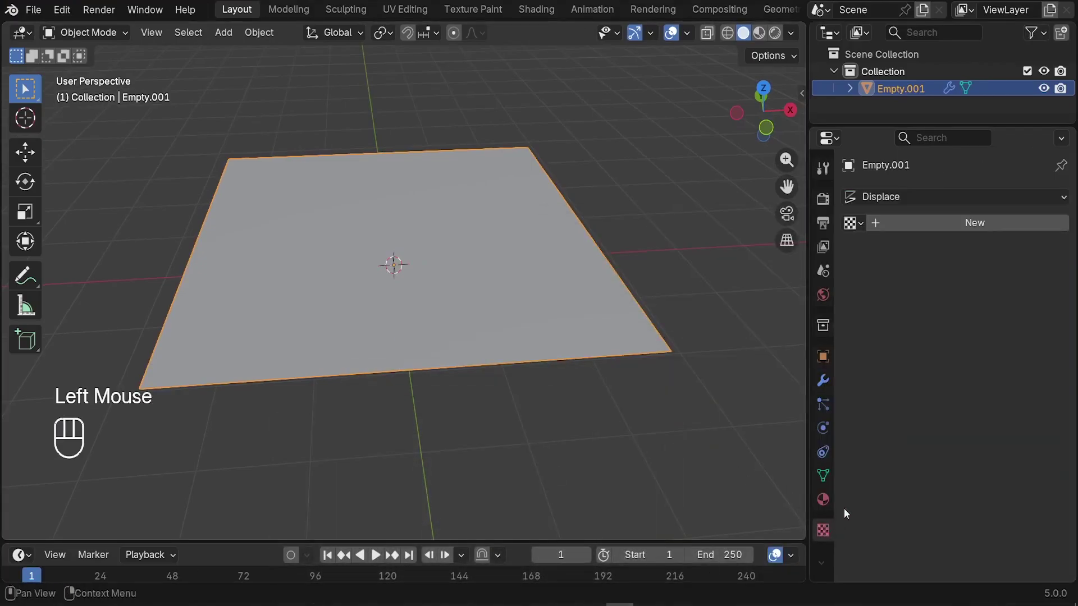
{"action": "left_click", "coordinate": [968, 224]}
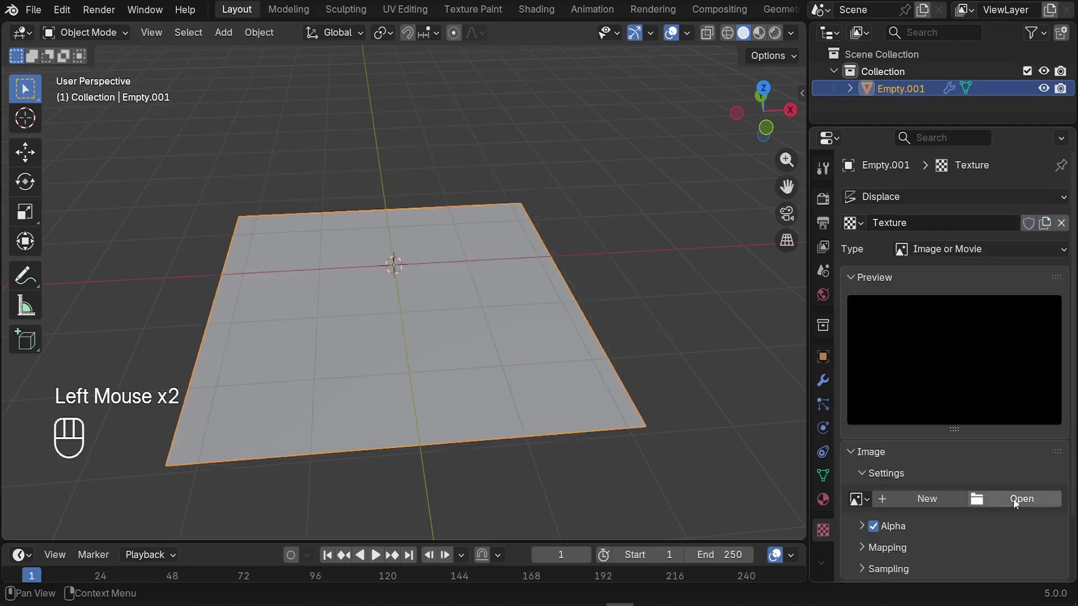
{"action": "left_click", "coordinate": [1020, 500]}
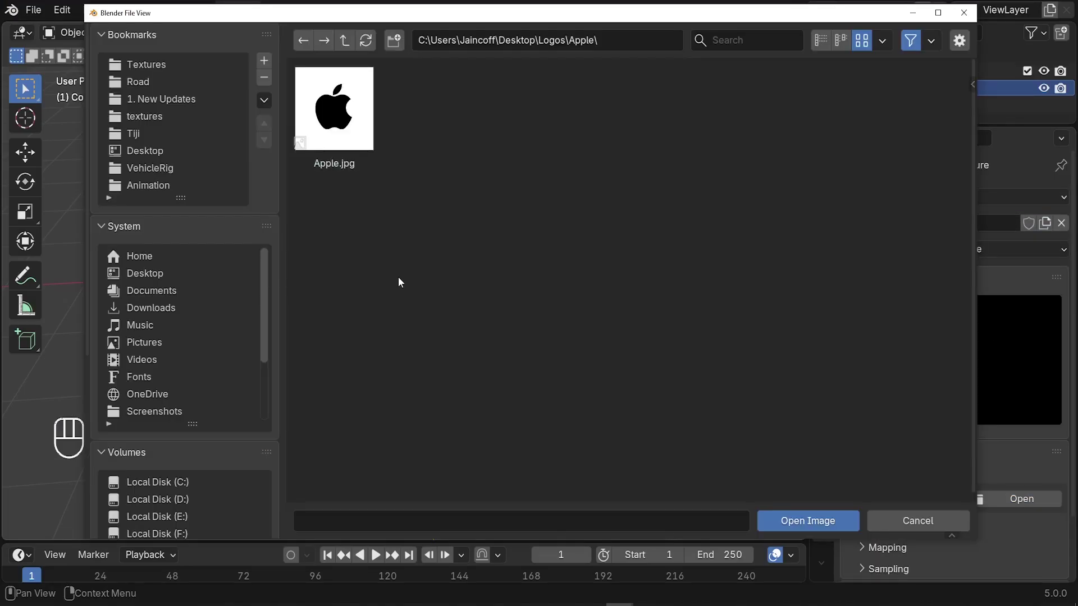
{"action": "double_click", "coordinate": [347, 124]}
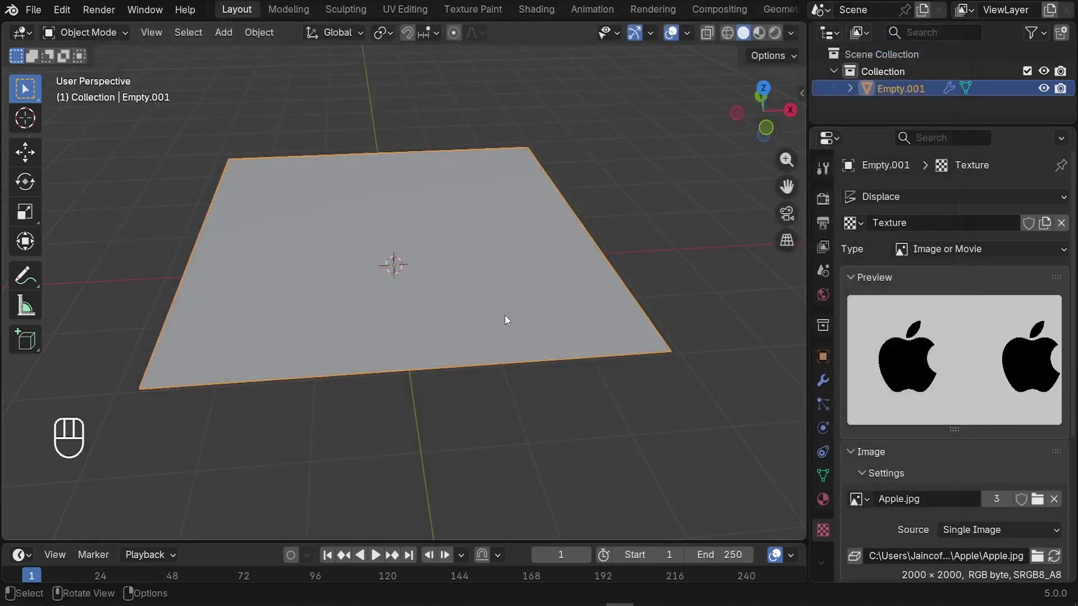
{"action": "scroll", "coordinate": [504, 315], "scroll_direction": "up", "scroll_amount": 1}
{"action": "middle_click_drag", "start_coordinate": [407, 273], "coordinate": [485, 221]}
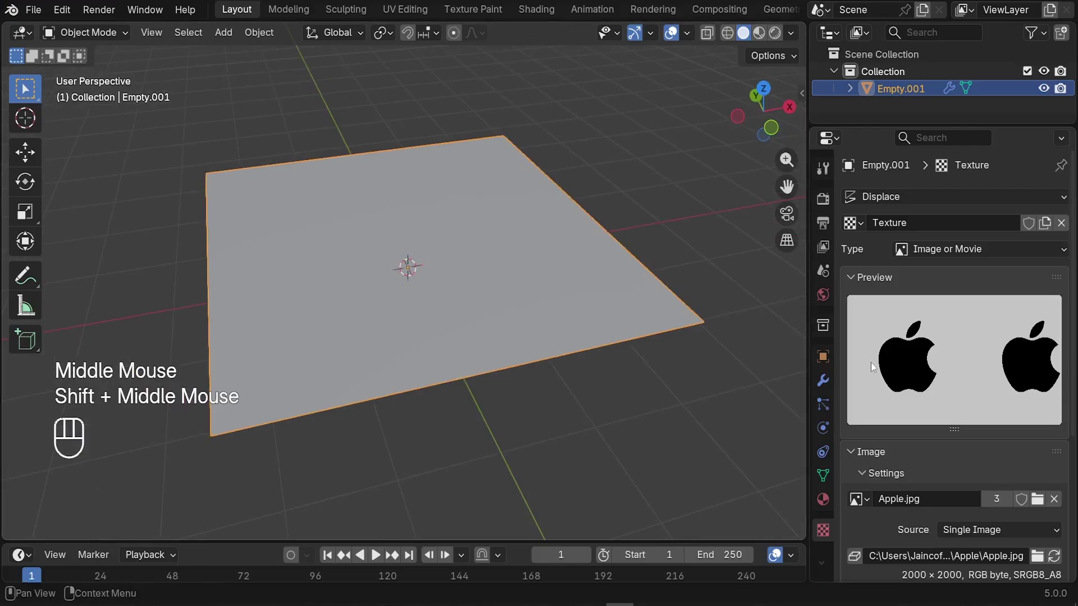
In Edit Mode, select all of the plane's geometry and run Subdivide.
{"action": "middle_click_drag", "start_coordinate": [392, 260], "coordinate": [426, 244]}
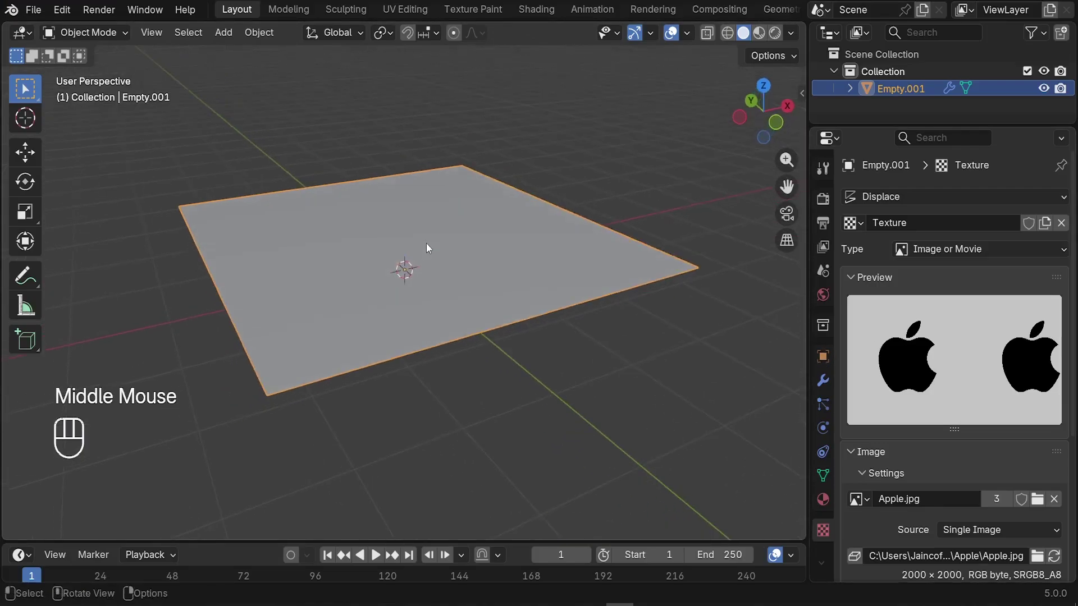
{"action": "key", "text": "Tab"}
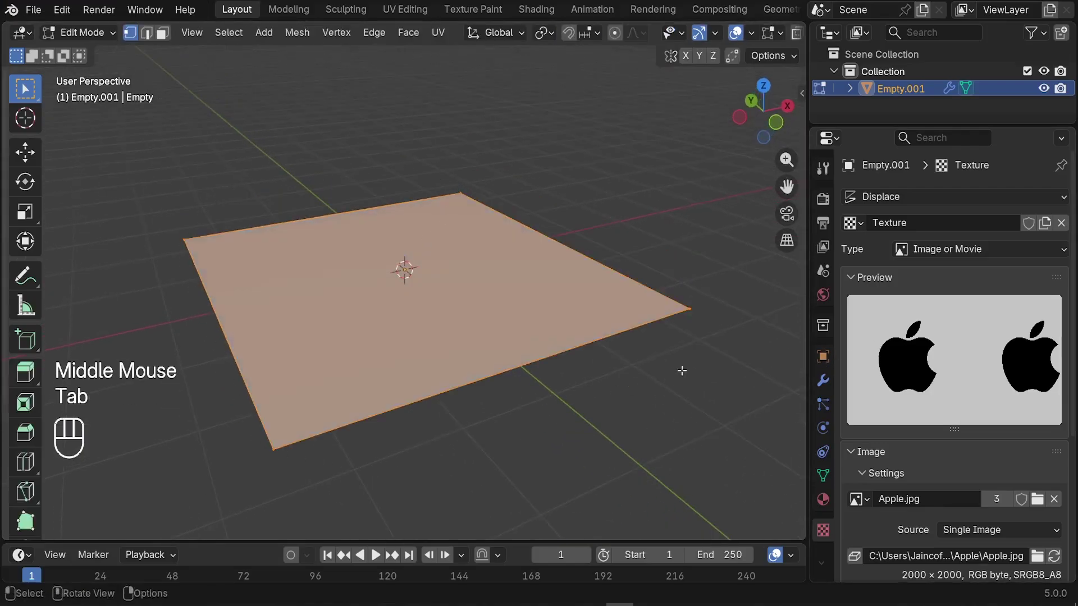
{"action": "middle_click_drag", "start_coordinate": [440, 226], "coordinate": [440, 258]}
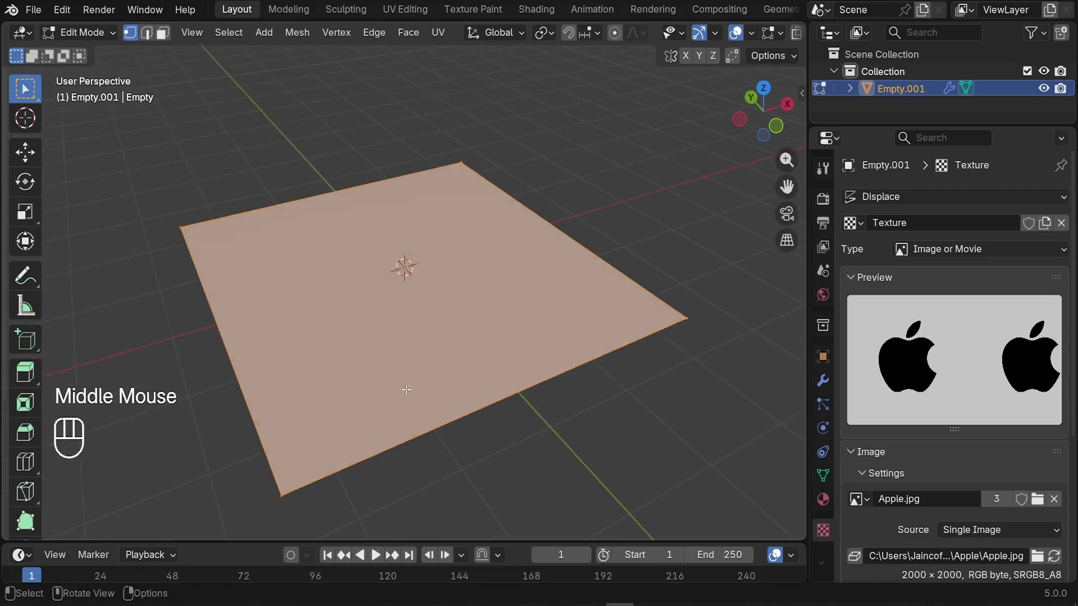
{"action": "key", "text": "a"}
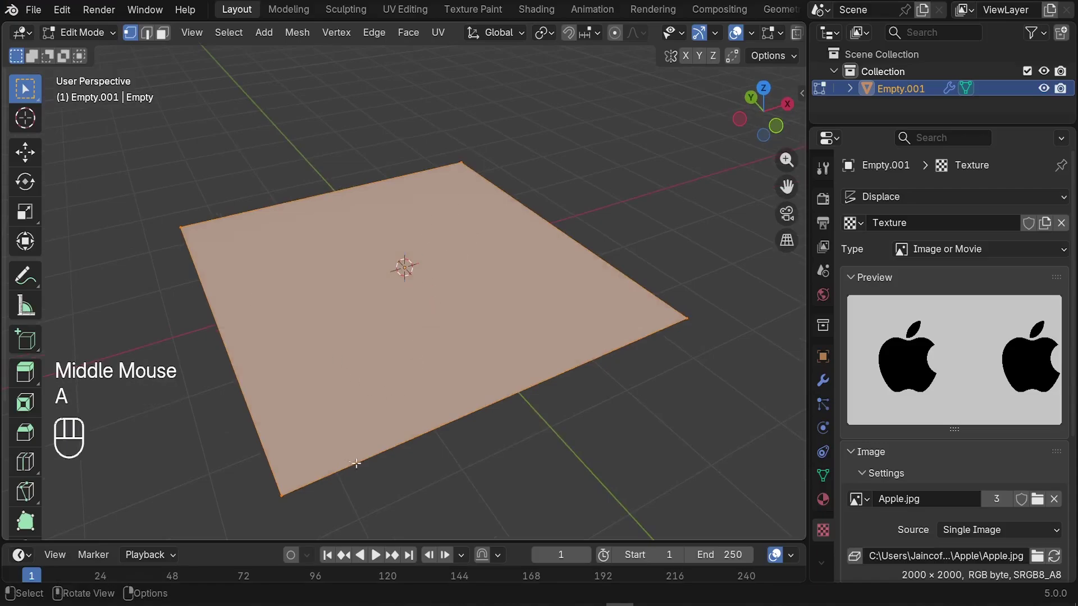
{"action": "middle_click_drag", "start_coordinate": [592, 364], "coordinate": [502, 325]}
{"action": "key", "text": "ctrl+e"}
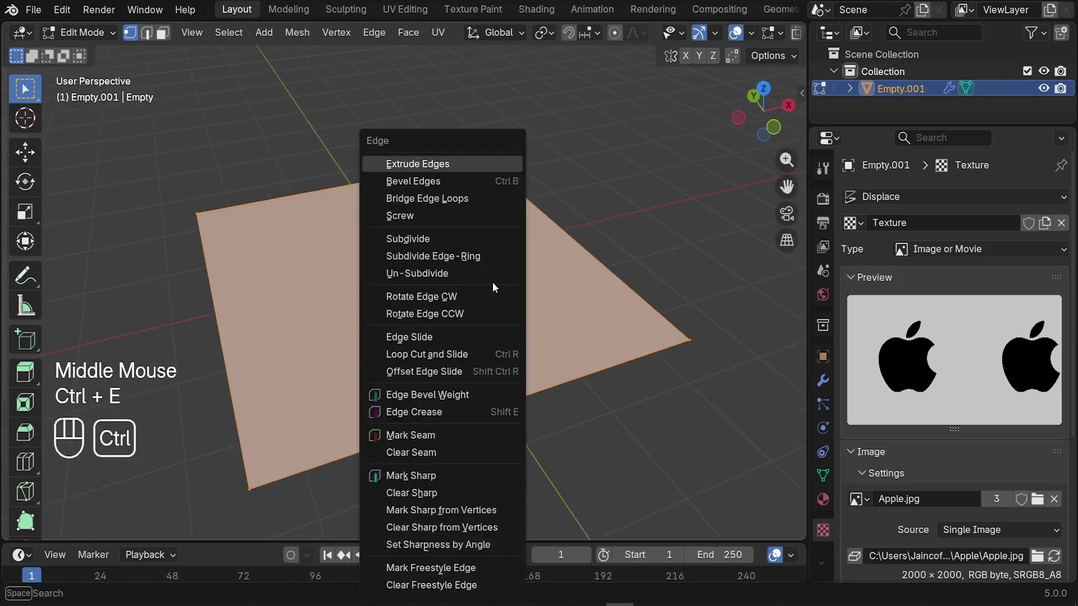
{"action": "left_click", "coordinate": [396, 239]}
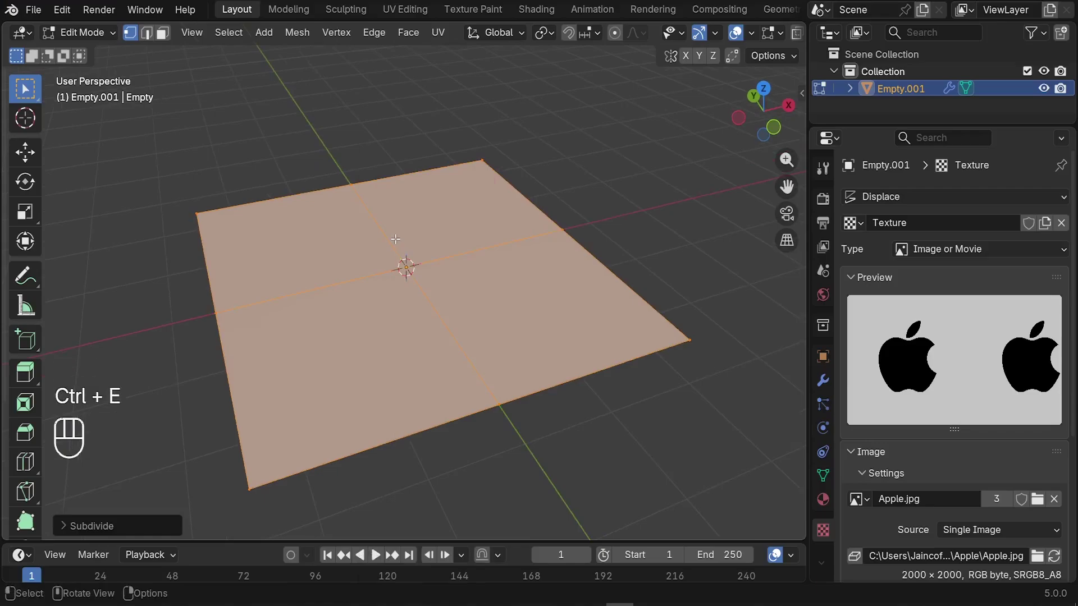
Raise the subdivision to 10 cuts and return to Object Mode.
{"action": "left_click", "coordinate": [63, 527]}
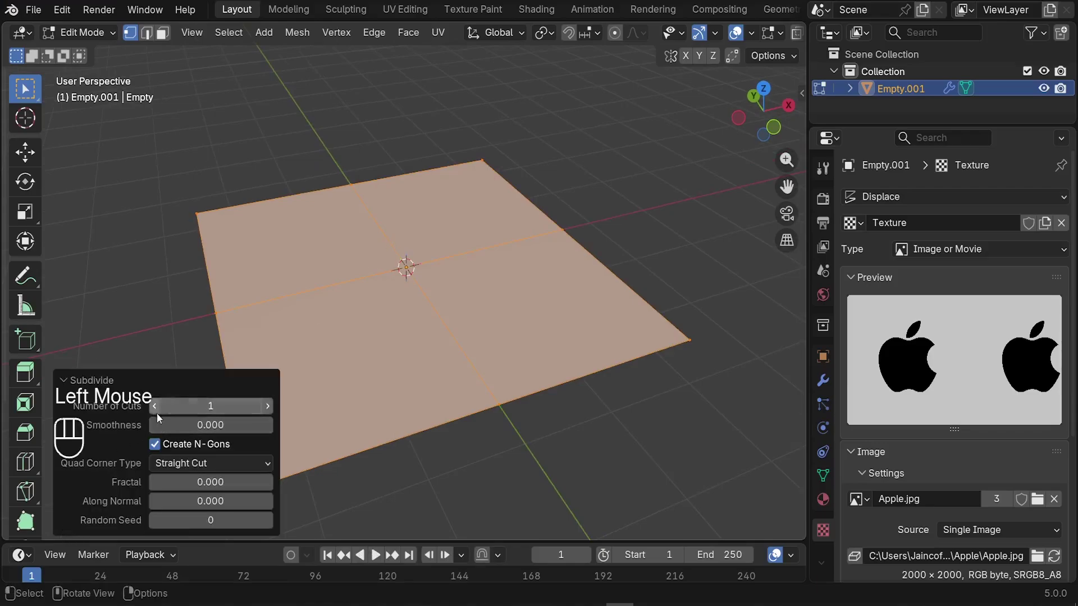
{"action": "left_click_drag", "start_coordinate": [157, 413], "coordinate": [181, 406]}
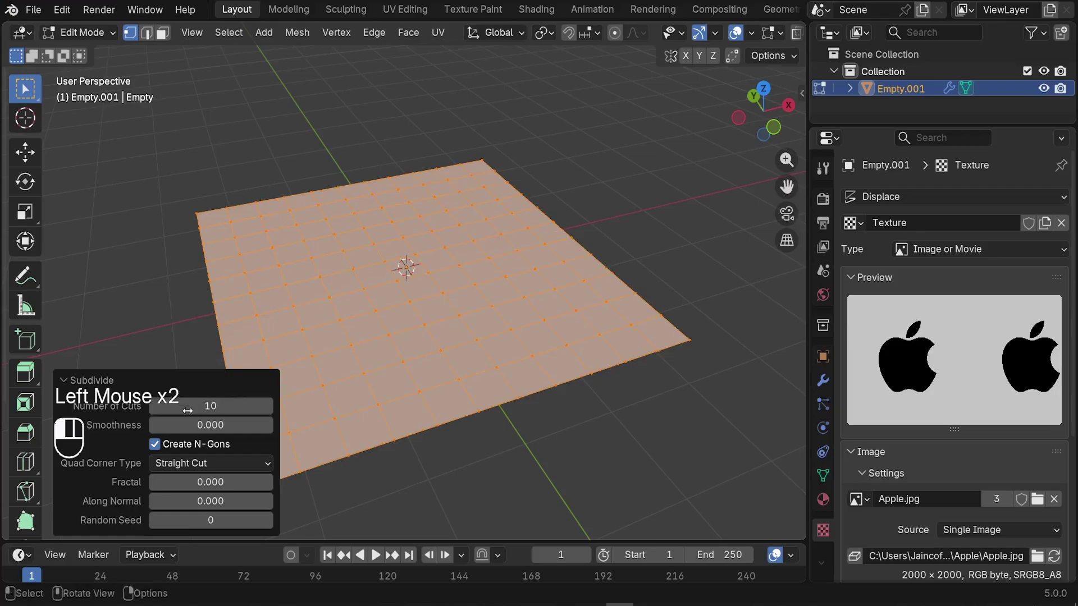
{"action": "middle_click_drag", "start_coordinate": [506, 388], "coordinate": [500, 382]}
{"action": "middle_click_drag", "start_coordinate": [499, 382], "coordinate": [539, 348], "text": "shift"}
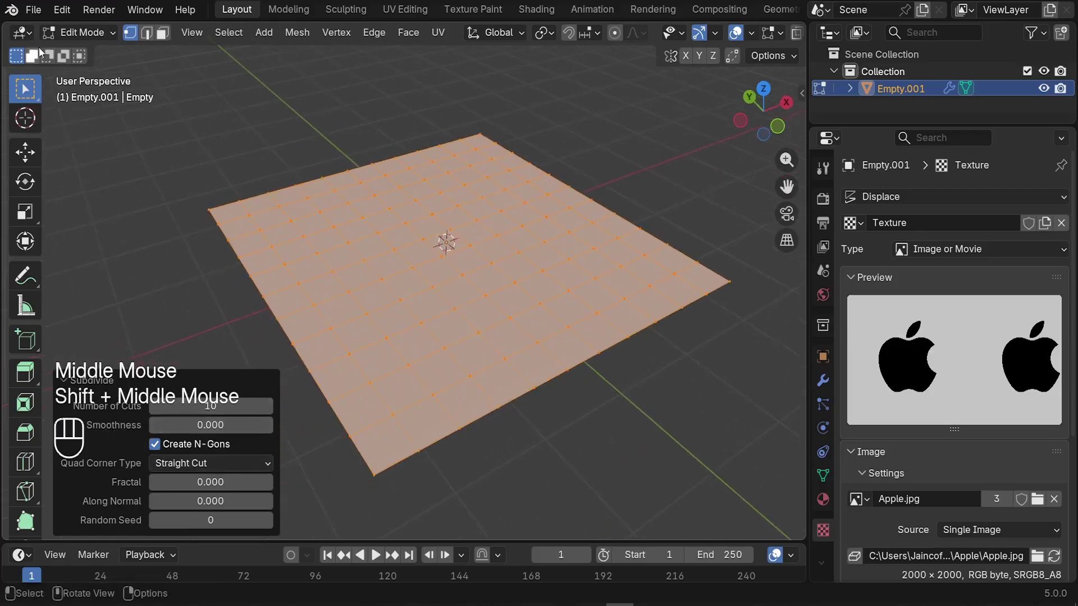
{"action": "left_click", "coordinate": [84, 33]}
{"action": "left_click", "coordinate": [86, 56]}
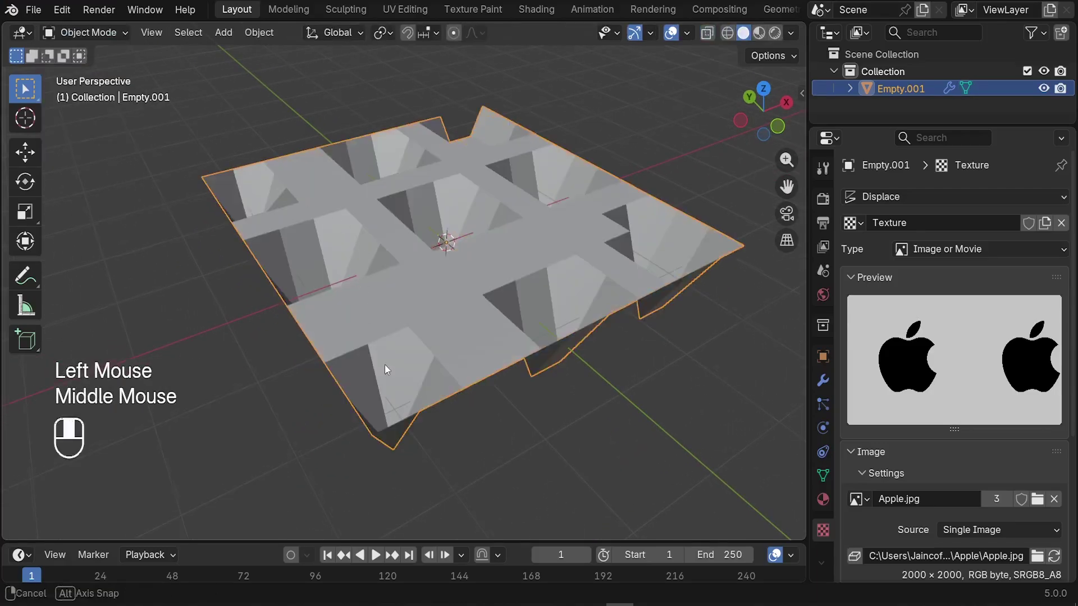
Switch the Displace modifier's Coordinates from Local to UV and inspect the centred raised shape.
{"action": "middle_click_drag", "start_coordinate": [385, 365], "coordinate": [618, 356]}
{"action": "middle_click_drag", "start_coordinate": [449, 244], "coordinate": [304, 144]}
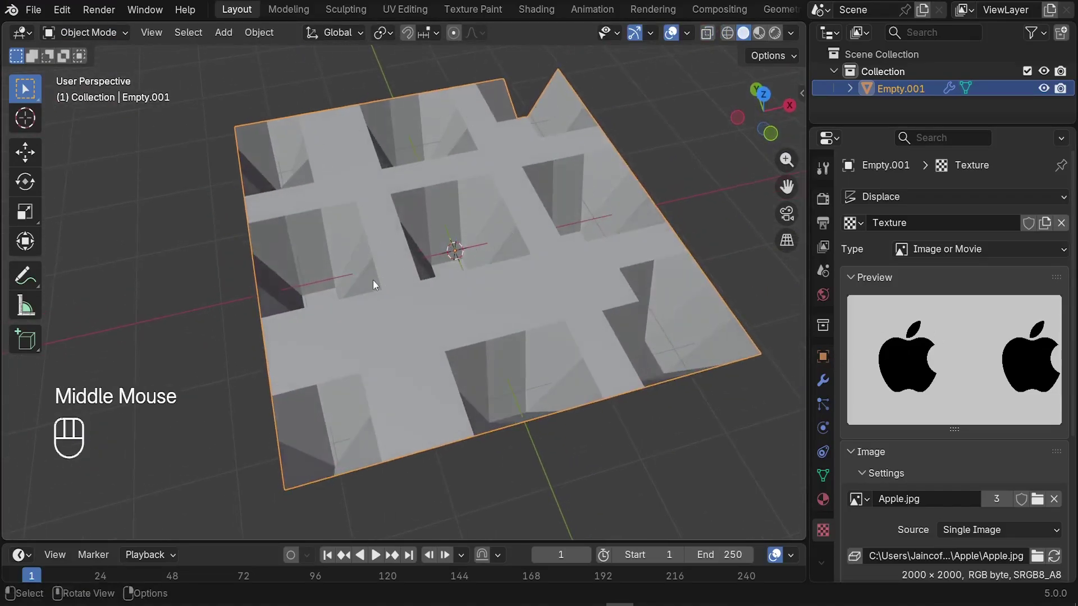
{"action": "left_click", "coordinate": [427, 284]}
{"action": "middle_click_drag", "start_coordinate": [432, 286], "coordinate": [448, 225]}
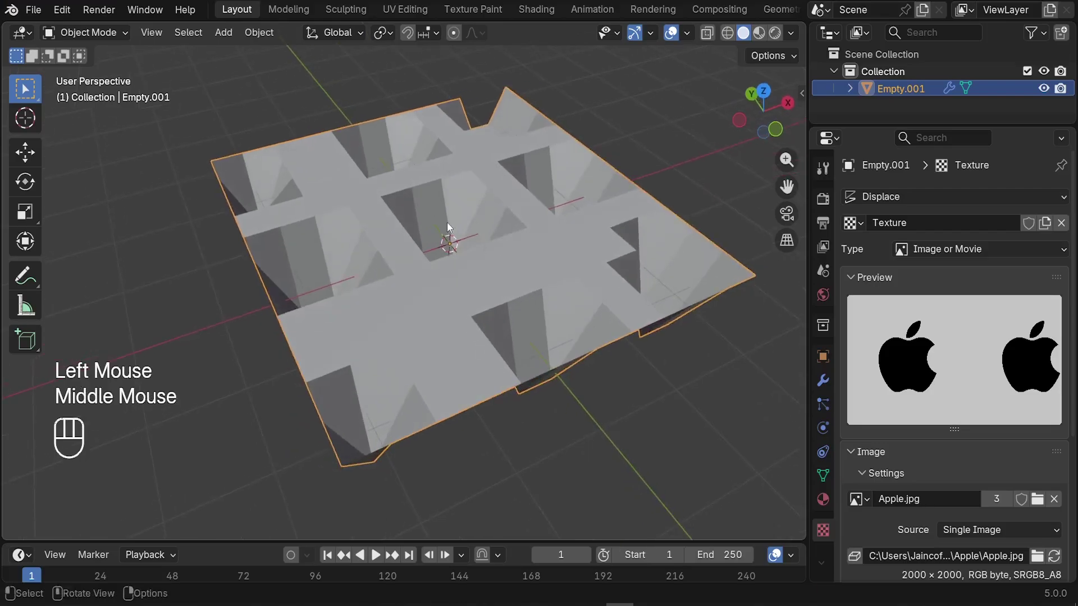
{"action": "left_click", "coordinate": [823, 381]}
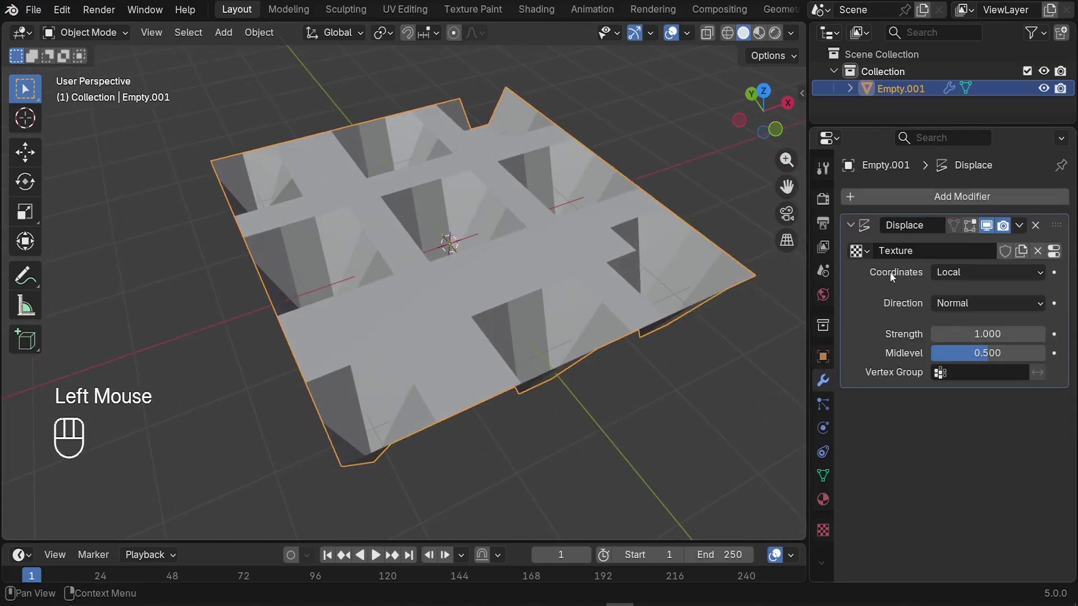
{"action": "left_click", "coordinate": [961, 274]}
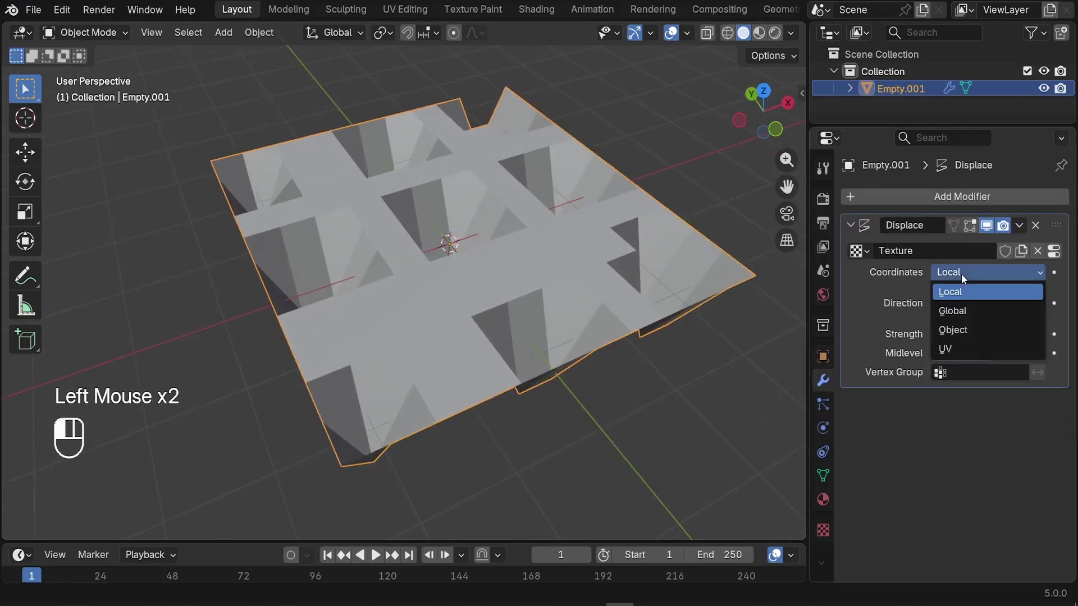
{"action": "left_click", "coordinate": [951, 349]}
{"action": "middle_click_drag", "start_coordinate": [534, 374], "coordinate": [432, 254]}
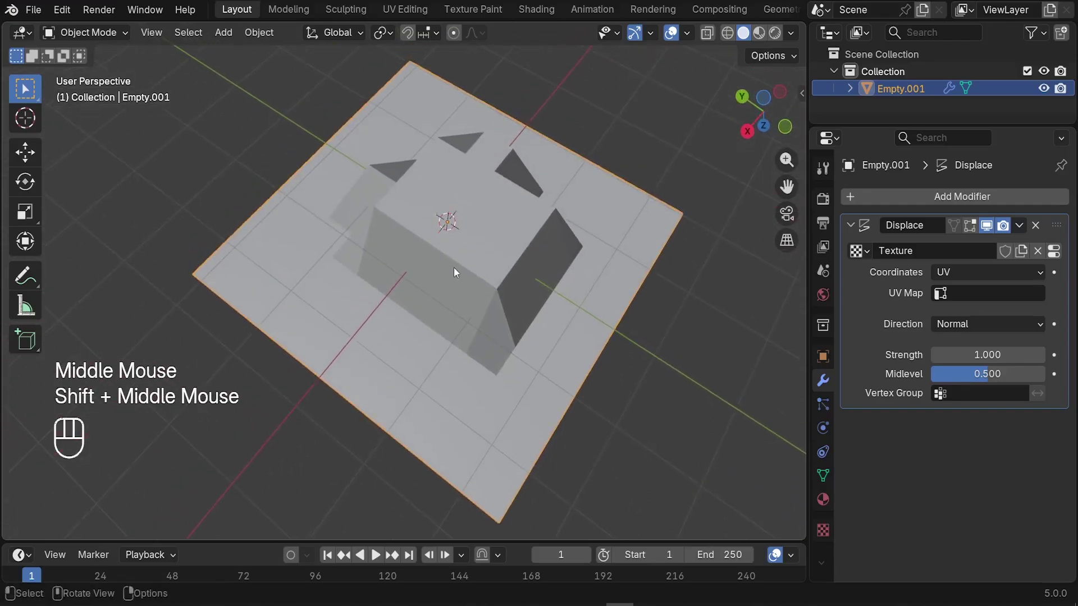
In Edit Mode, subdivide the plane mesh with 5 cuts.
{"action": "key", "text": "Tab"}
{"action": "key", "text": "ctrl+e"}
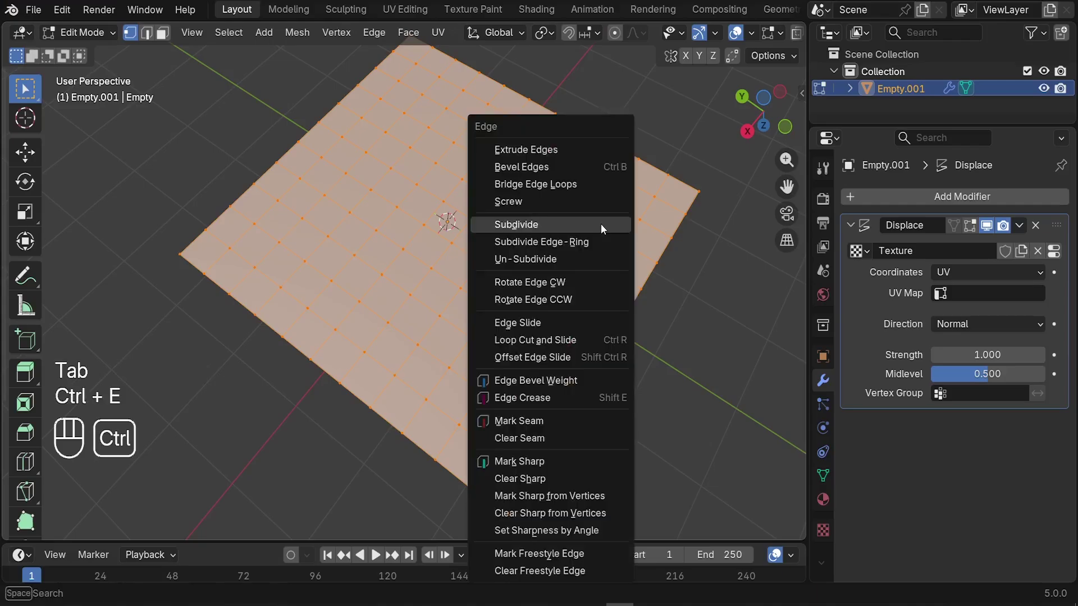
{"action": "left_click", "coordinate": [505, 226]}
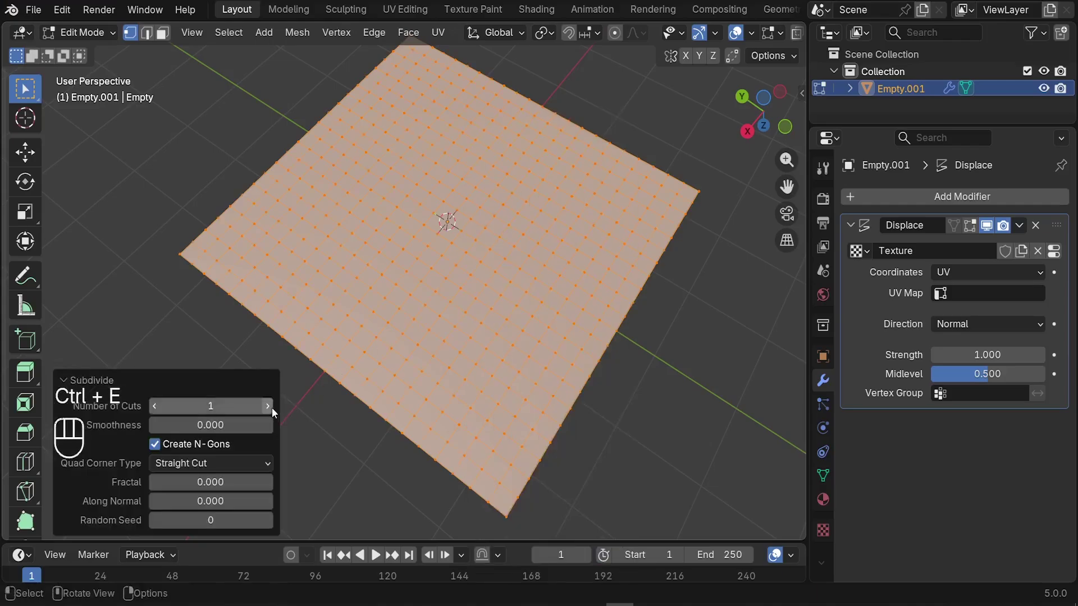
{"action": "left_click", "coordinate": [268, 409]}
{"action": "left_click", "coordinate": [268, 409]}
{"action": "left_click", "coordinate": [269, 409]}
{"action": "left_click", "coordinate": [268, 409]}
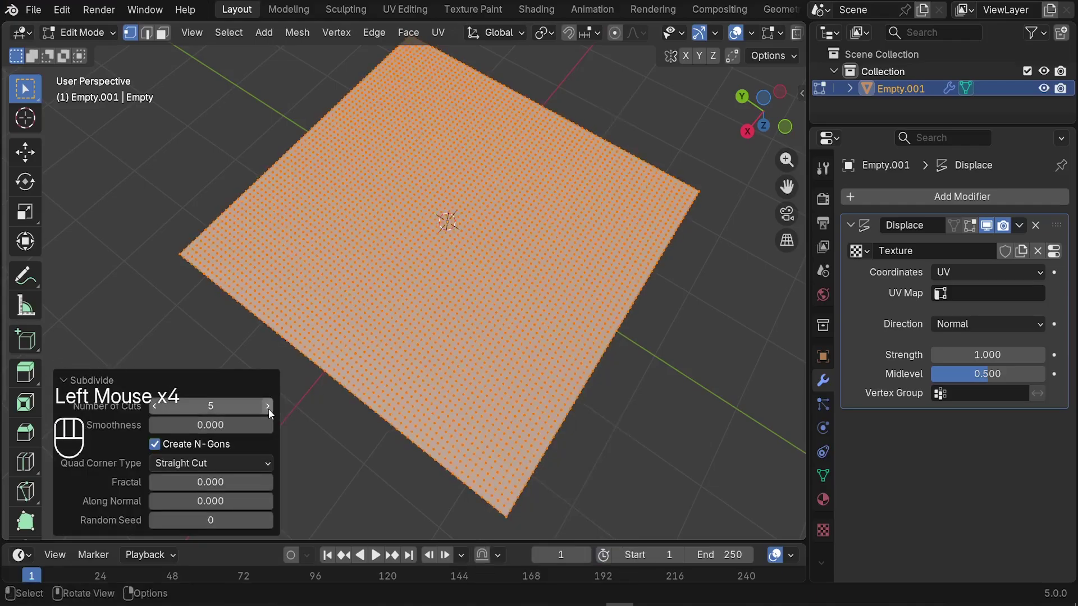
{"action": "middle_click_drag", "start_coordinate": [268, 408], "coordinate": [224, 337]}
Return to Object Mode and orbit to view the blocky raised apple.
{"action": "left_click", "coordinate": [79, 32]}
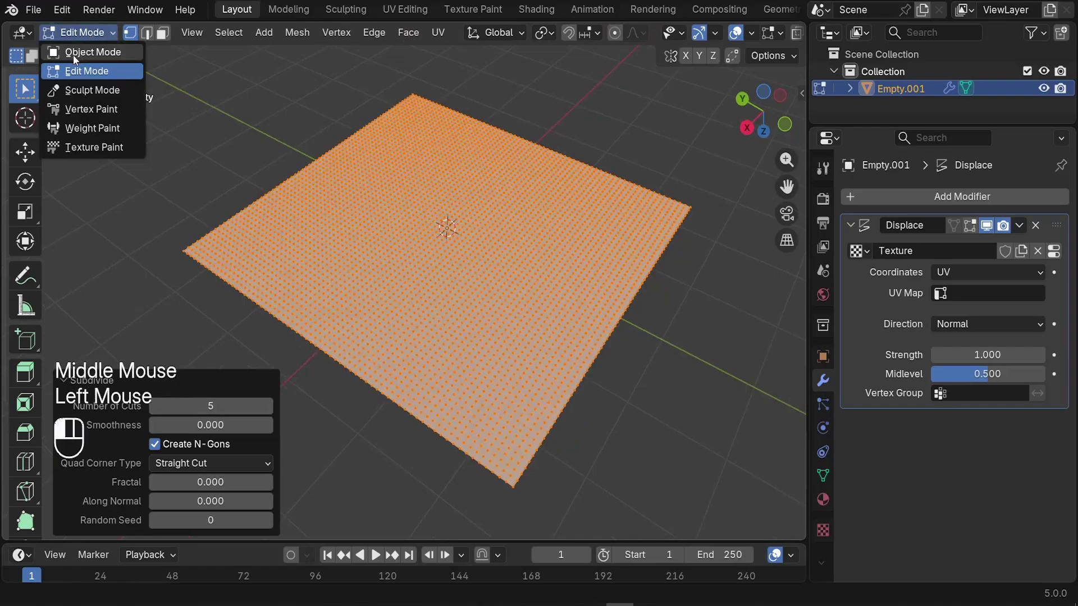
{"action": "left_click", "coordinate": [73, 55]}
{"action": "middle_click_drag", "start_coordinate": [392, 261], "coordinate": [558, 321]}
{"action": "scroll", "coordinate": [503, 244], "scroll_direction": "up", "scroll_amount": 2}
{"action": "middle_click_drag", "start_coordinate": [503, 245], "coordinate": [423, 300]}
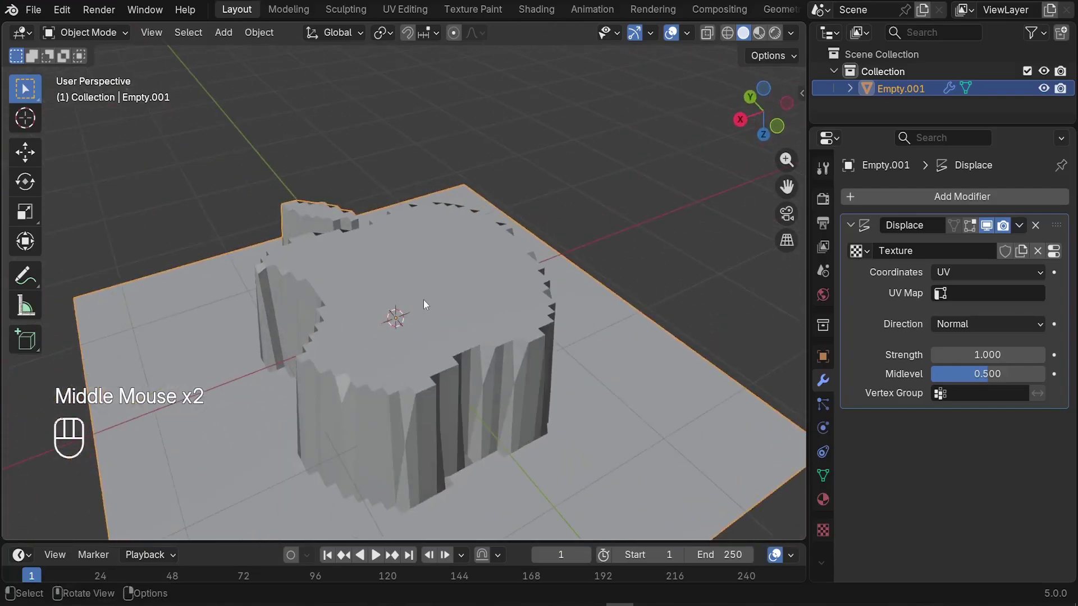
Subdivide the plane mesh again in Edit Mode, raising Number of Cuts to 5.
{"action": "key", "text": "Tab"}
{"action": "key", "text": "ctrl+e"}
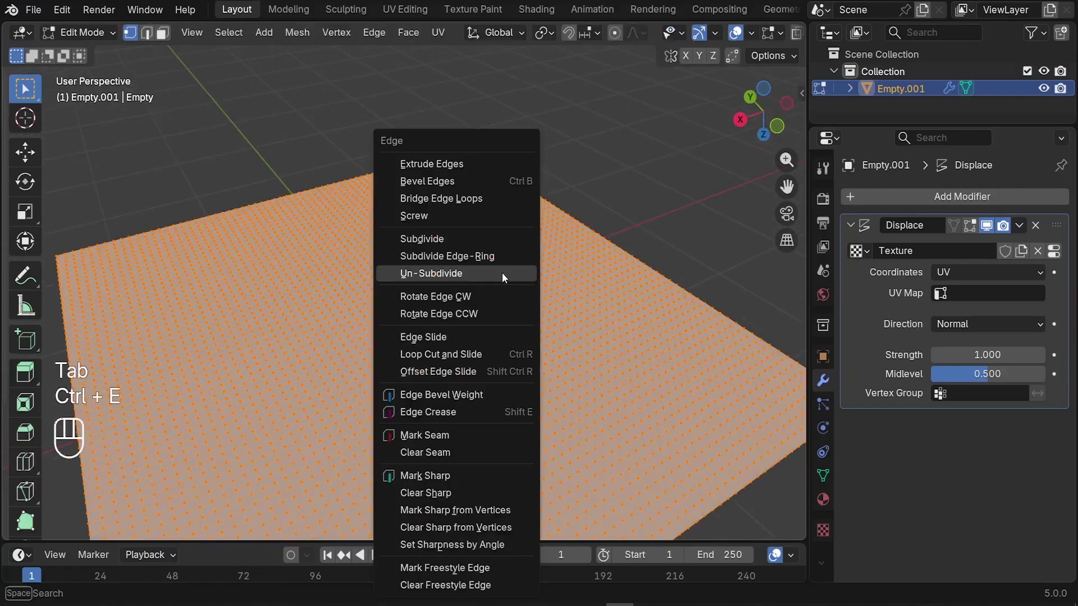
{"action": "left_click", "coordinate": [431, 239]}
{"action": "left_click_drag", "start_coordinate": [211, 406], "coordinate": [211, 406]}
{"action": "left_click", "coordinate": [268, 406]}
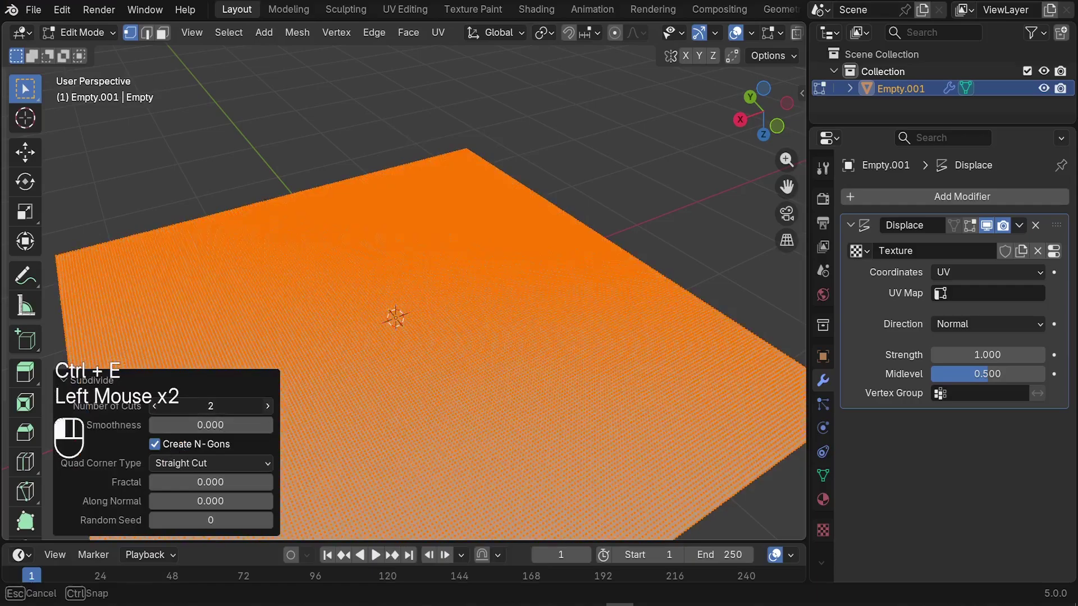
{"action": "left_click", "coordinate": [268, 405]}
{"action": "left_click", "coordinate": [268, 405]}
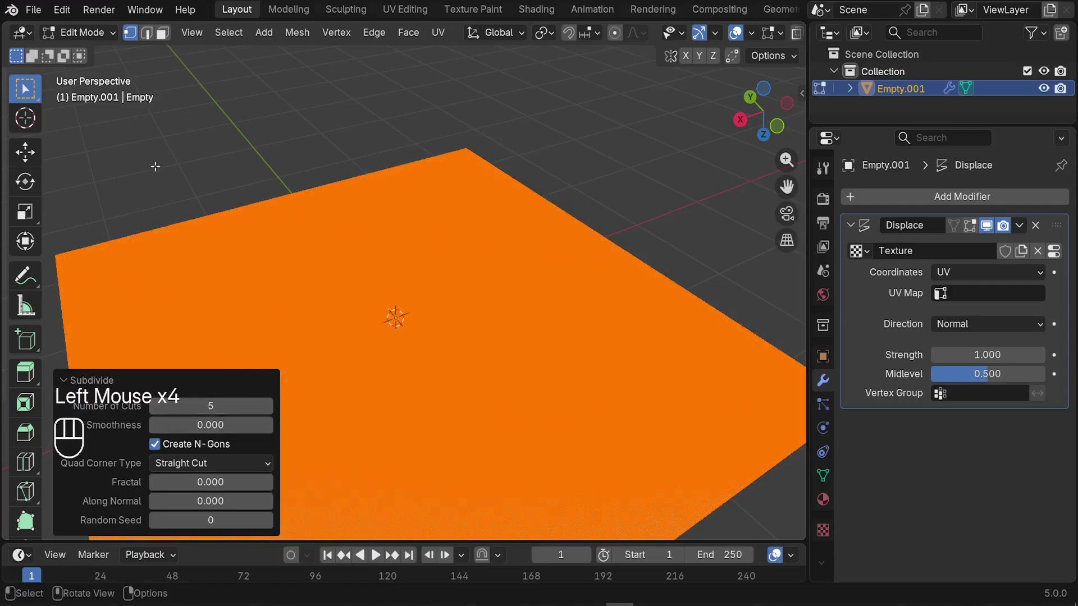
Switch back to Object Mode and frame the finer-edged apple and leaf.
{"action": "left_click", "coordinate": [79, 32]}
{"action": "left_click", "coordinate": [76, 52]}
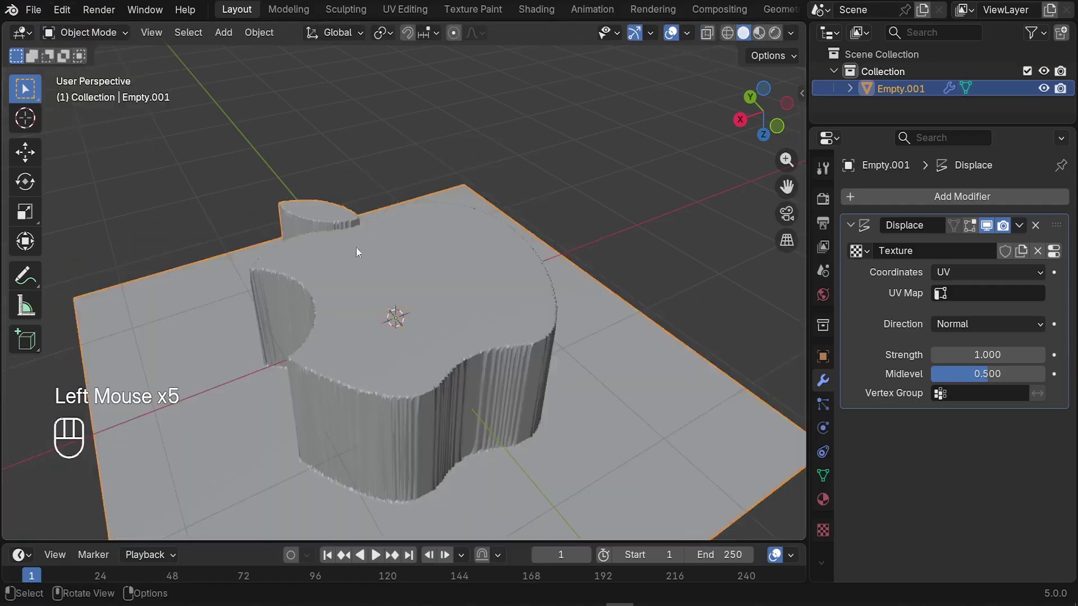
{"action": "mouse_move", "coordinate": [355, 247]}
{"action": "middle_mouse_down", "text": "shift"}
{"action": "mouse_move", "coordinate": [299, 248]}
{"action": "mouse_move", "coordinate": [383, 301]}
{"action": "mouse_move", "coordinate": [185, 349]}
{"action": "mouse_move", "coordinate": [344, 339]}
{"action": "mouse_move", "coordinate": [358, 257]}
{"action": "middle_mouse_up", "text": "shift"}
{"action": "middle_click_drag", "start_coordinate": [269, 264], "coordinate": [326, 300]}
{"action": "scroll", "coordinate": [307, 278], "scroll_direction": "up", "scroll_amount": 3}
{"action": "scroll", "coordinate": [227, 256], "scroll_direction": "down", "scroll_amount": 4}
{"action": "middle_click_drag", "start_coordinate": [325, 301], "coordinate": [351, 309], "text": "shift"}
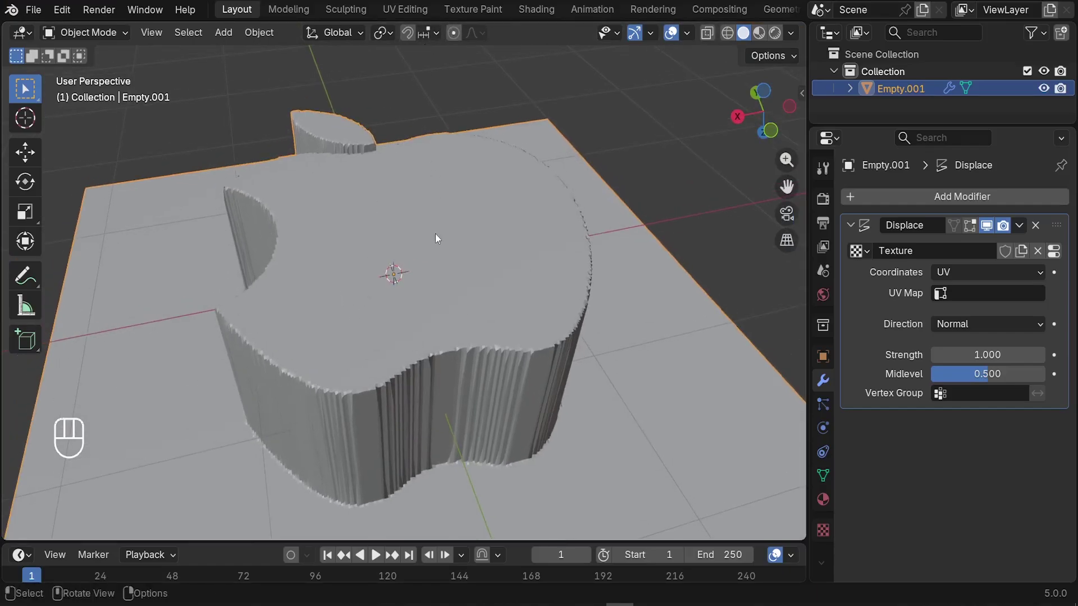
{"action": "middle_click_drag", "start_coordinate": [435, 238], "coordinate": [468, 231]}
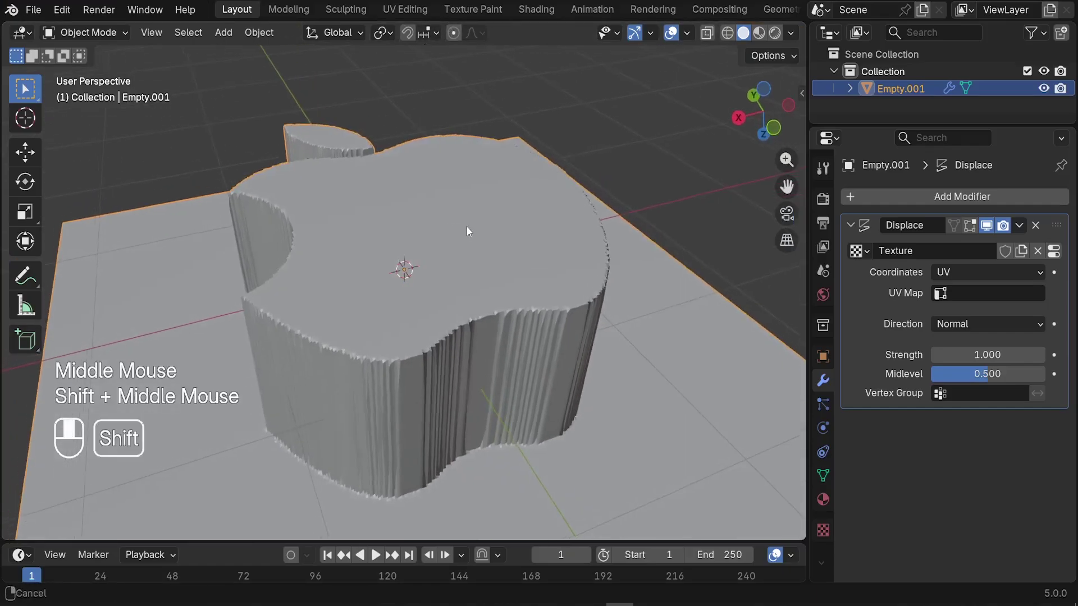
Apply the Displace modifier to bake the raised apple into the mesh, then reselect it.
{"action": "left_click", "coordinate": [1019, 225]}
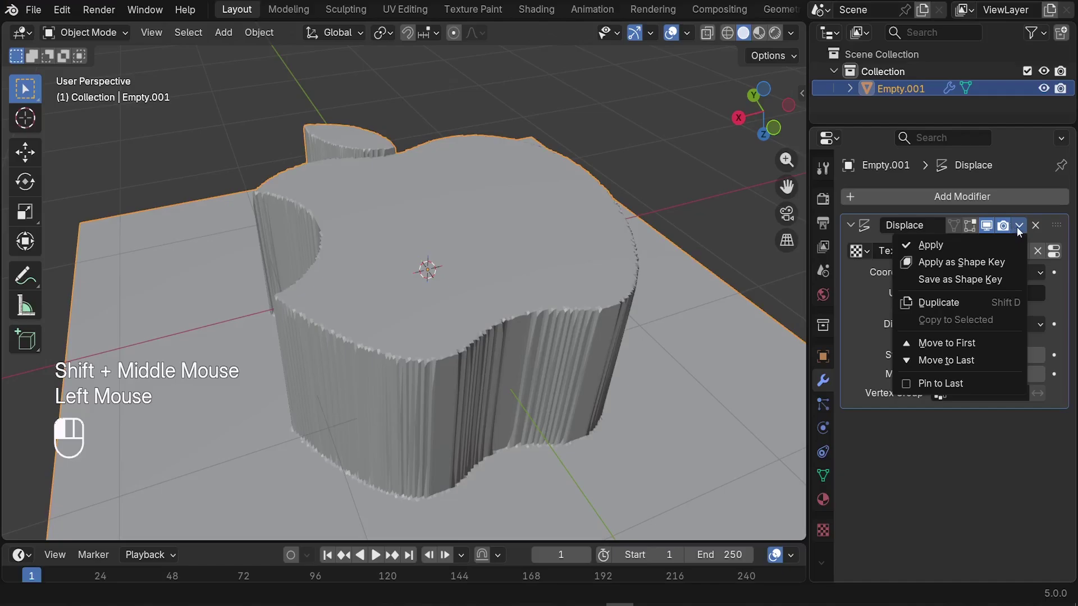
{"action": "left_click", "coordinate": [945, 247]}
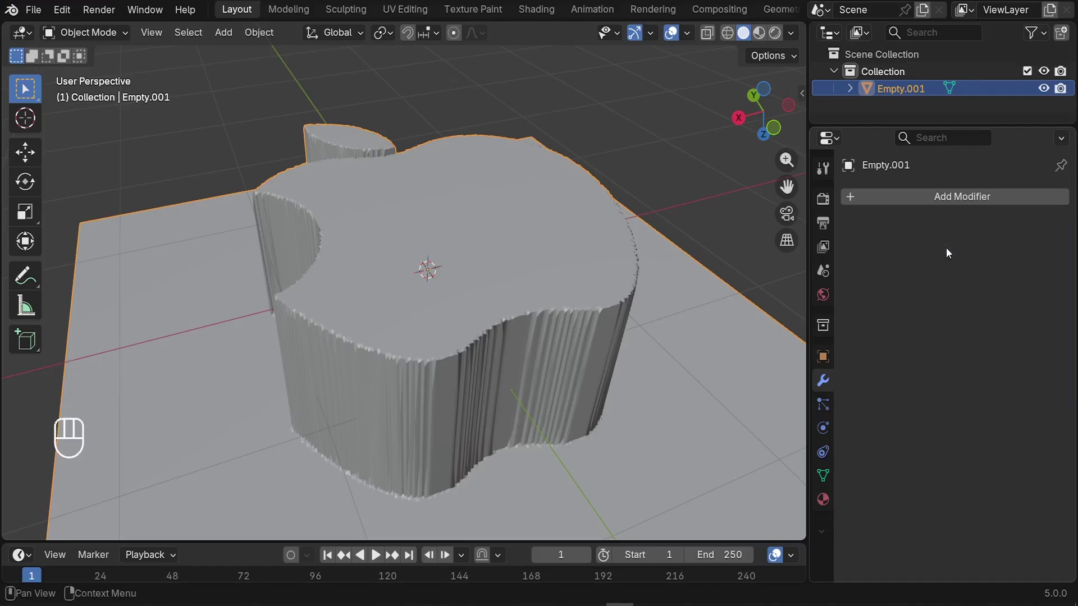
{"action": "left_click", "coordinate": [669, 188]}
{"action": "left_click", "coordinate": [541, 276]}
{"action": "middle_click_drag", "start_coordinate": [541, 277], "coordinate": [433, 368]}
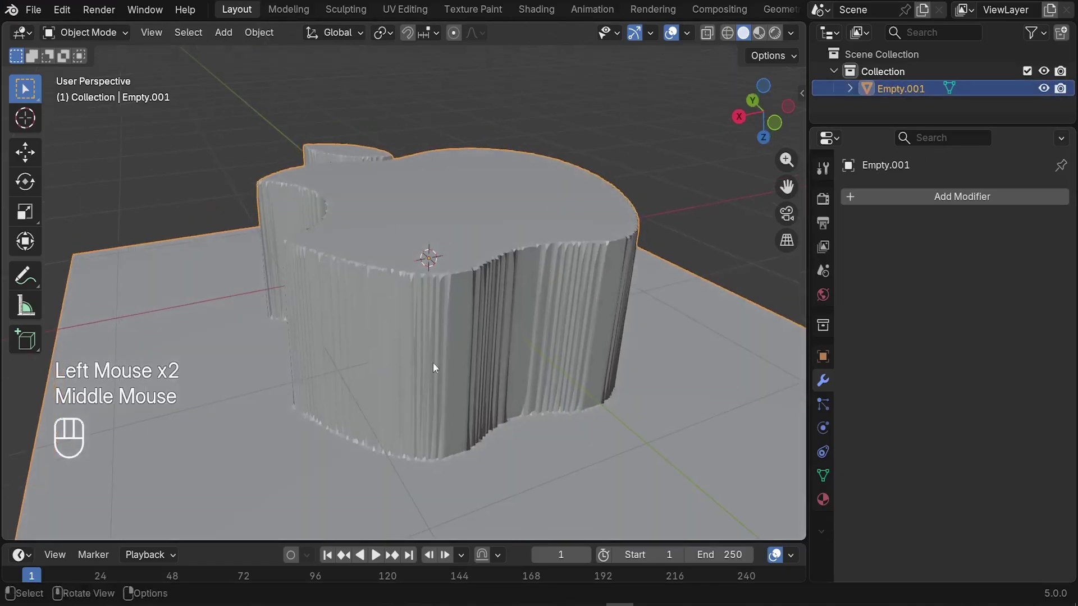
{"action": "scroll", "coordinate": [521, 321], "scroll_direction": "down", "scroll_amount": 2}
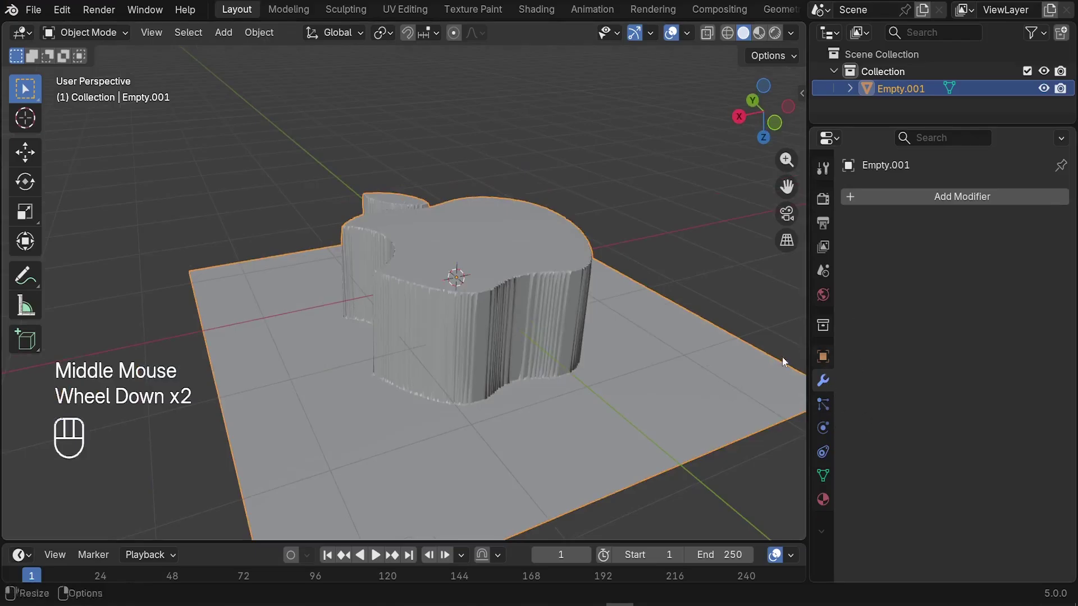
{"action": "key", "text": "Tab"}
View the mesh from the front (Numpad 1) in wireframe shading.
{"action": "key", "text": "Tab"}
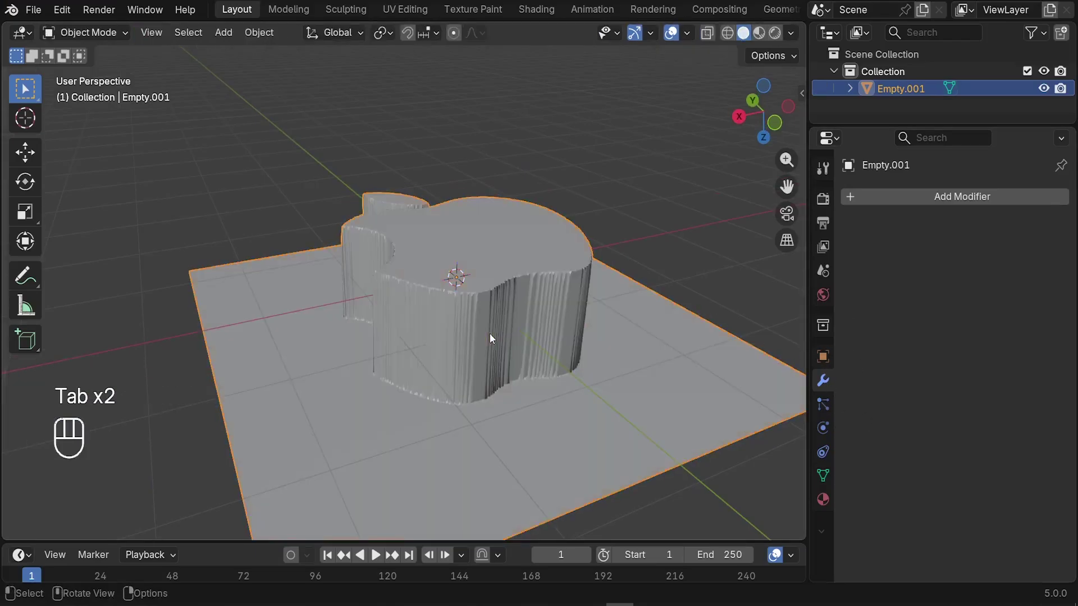
{"action": "middle_click_drag", "start_coordinate": [426, 406], "coordinate": [407, 327]}
{"action": "key", "text": "Tab"}
{"action": "scroll", "coordinate": [205, 321], "scroll_direction": "down", "scroll_amount": 2}
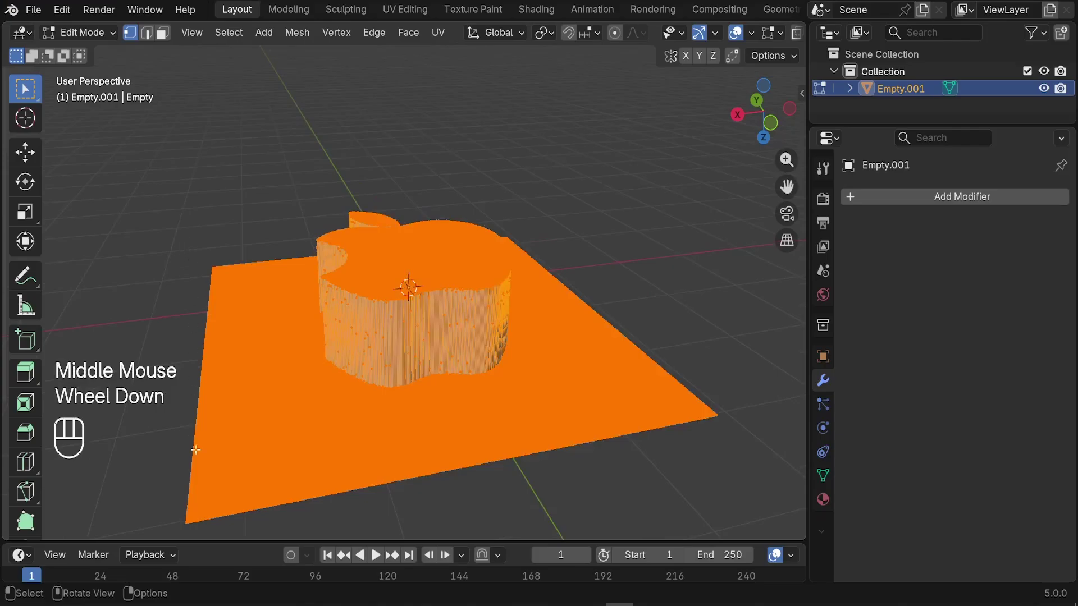
{"action": "scroll", "coordinate": [584, 284], "scroll_direction": "down", "scroll_amount": 2}
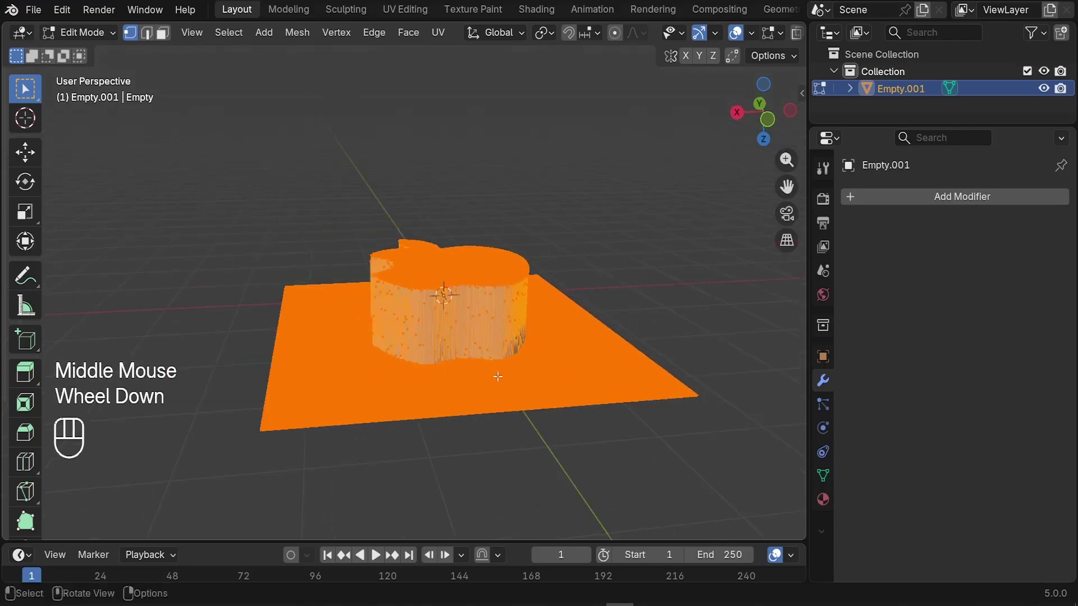
{"action": "middle_click_drag", "start_coordinate": [498, 377], "coordinate": [501, 358]}
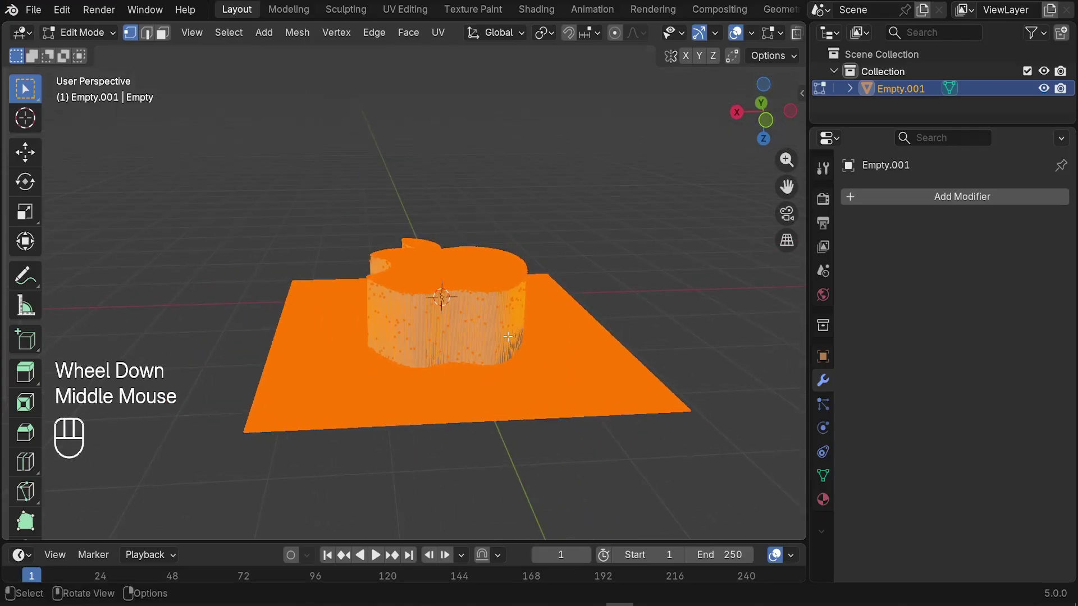
{"action": "key", "text": "KP_1"}
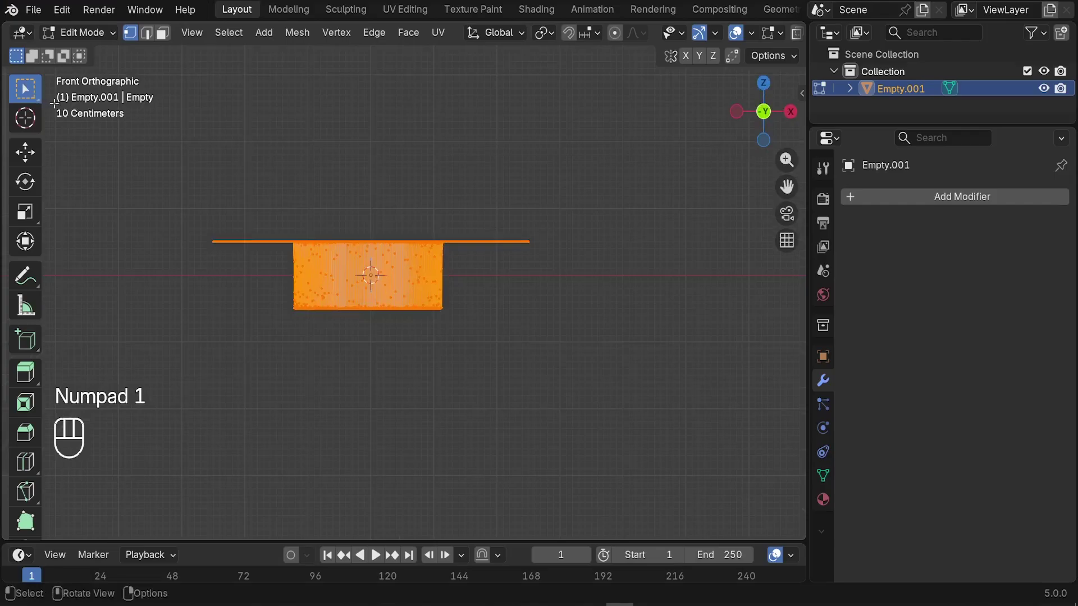
{"action": "scroll", "coordinate": [293, 253], "scroll_direction": "up", "scroll_amount": 2}
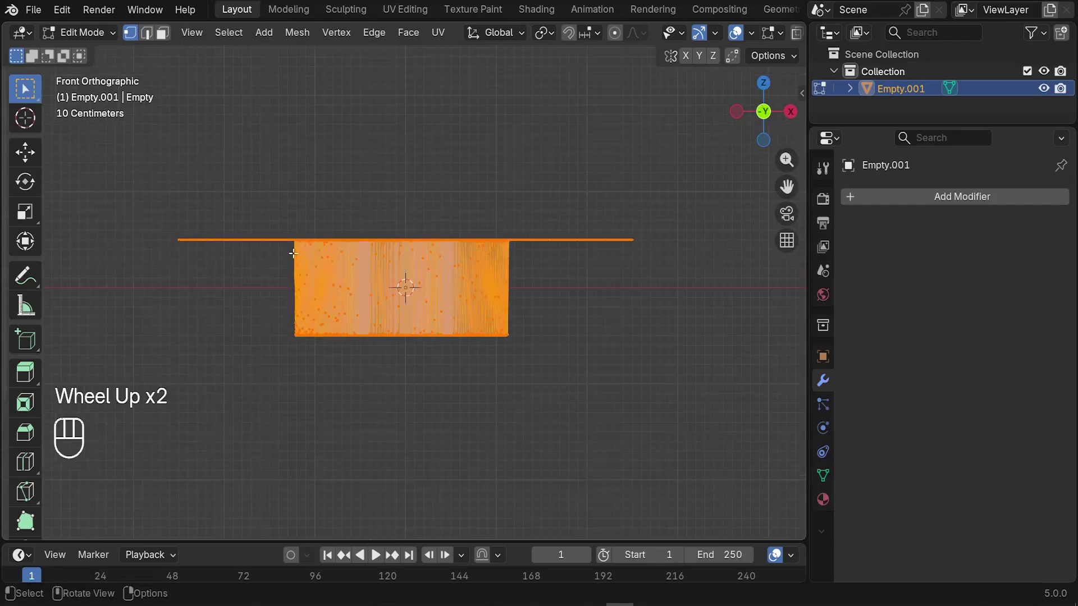
{"action": "key", "text": "z"}
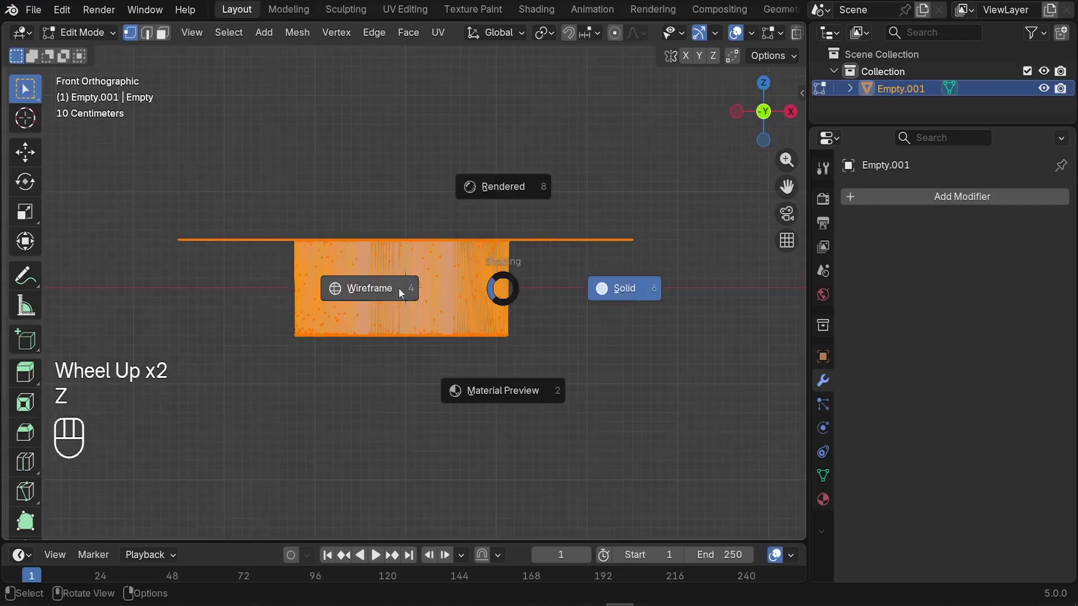
{"action": "left_click", "coordinate": [353, 289]}
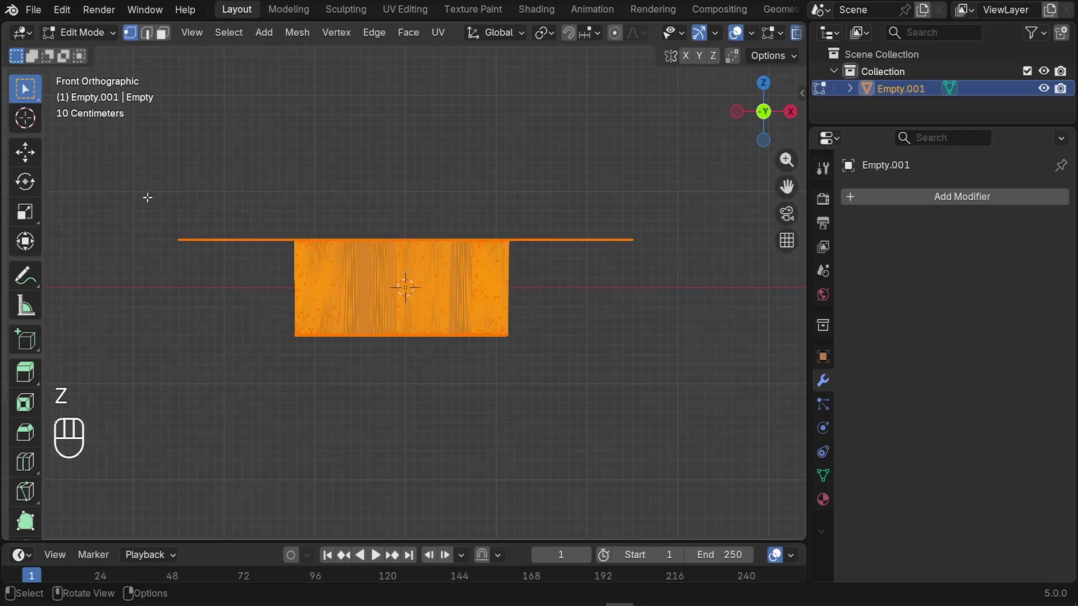
Box-select the surrounding plane and walls above the bottom layer and delete those vertices.
{"action": "middle_click_drag", "start_coordinate": [183, 251], "coordinate": [199, 258], "text": "shift"}
{"action": "left_click_drag", "start_coordinate": [147, 197], "coordinate": [686, 333]}
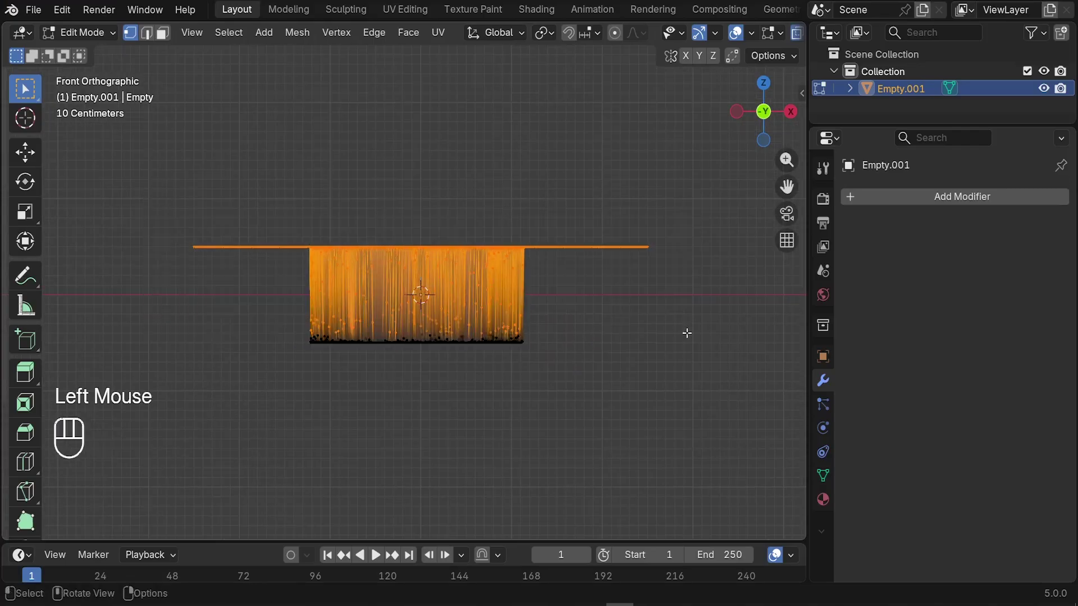
{"action": "middle_click_drag", "start_coordinate": [686, 333], "coordinate": [439, 368]}
{"action": "scroll", "coordinate": [502, 337], "scroll_direction": "down", "scroll_amount": 2}
{"action": "key", "text": "x"}
{"action": "left_click", "coordinate": [601, 331]}
{"action": "scroll", "coordinate": [457, 433], "scroll_direction": "up", "scroll_amount": 2}
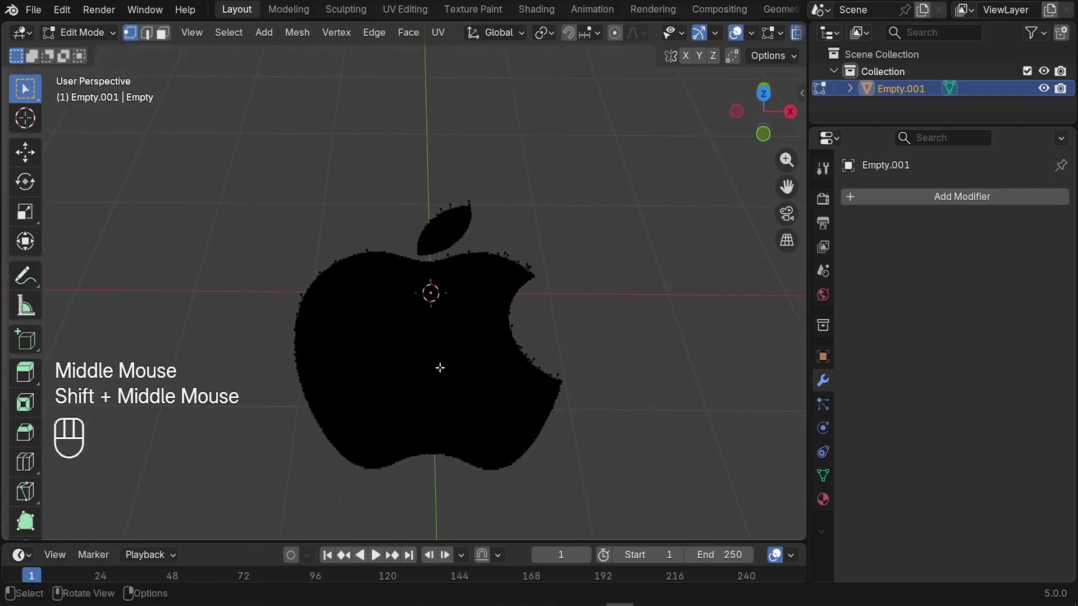
{"action": "key", "text": "z"}
{"action": "mouse_move", "coordinate": [506, 370]}
{"action": "middle_mouse_down"}
{"action": "mouse_move", "coordinate": [442, 356]}
{"action": "mouse_move", "coordinate": [151, 83]}
{"action": "middle_mouse_up"}
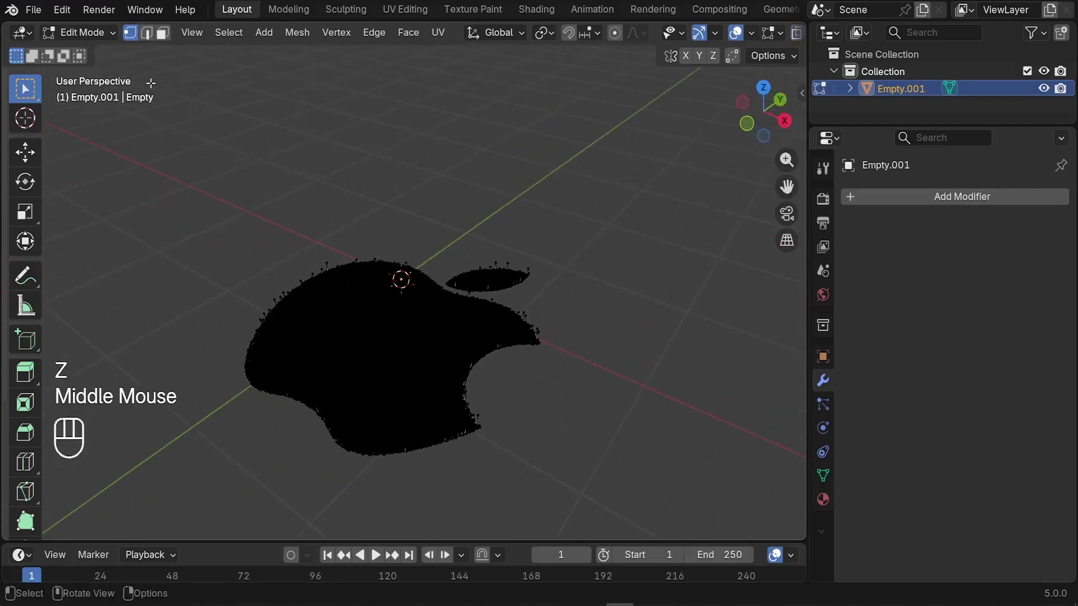
{"action": "left_click", "coordinate": [86, 31]}
Return to Object Mode and orbit to face the spiky apple mesh.
{"action": "left_click", "coordinate": [82, 49]}
{"action": "scroll", "coordinate": [365, 419], "scroll_direction": "up", "scroll_amount": 3}
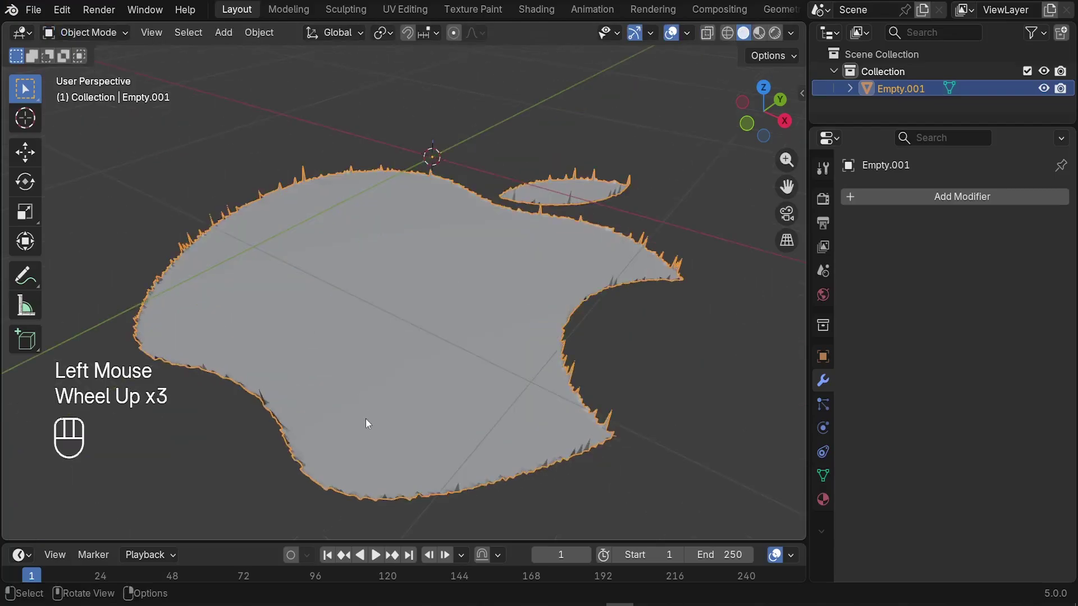
{"action": "middle_click_drag", "start_coordinate": [368, 424], "coordinate": [474, 378]}
{"action": "scroll", "coordinate": [455, 341], "scroll_direction": "up", "scroll_amount": 1}
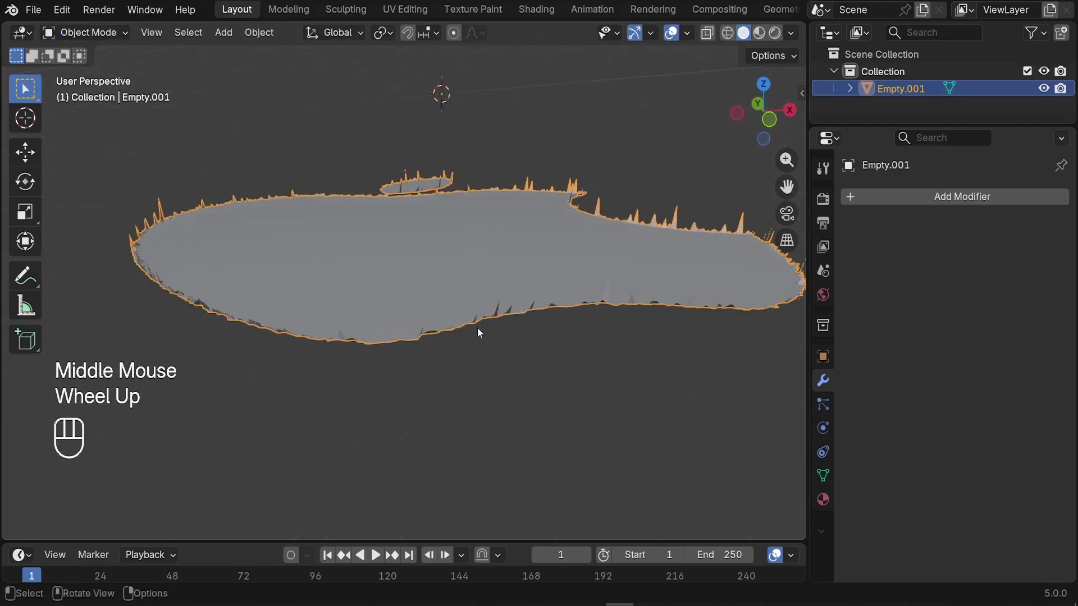
{"action": "scroll", "coordinate": [497, 310], "scroll_direction": "up", "scroll_amount": 2}
{"action": "scroll", "coordinate": [503, 305], "scroll_direction": "down", "scroll_amount": 2}
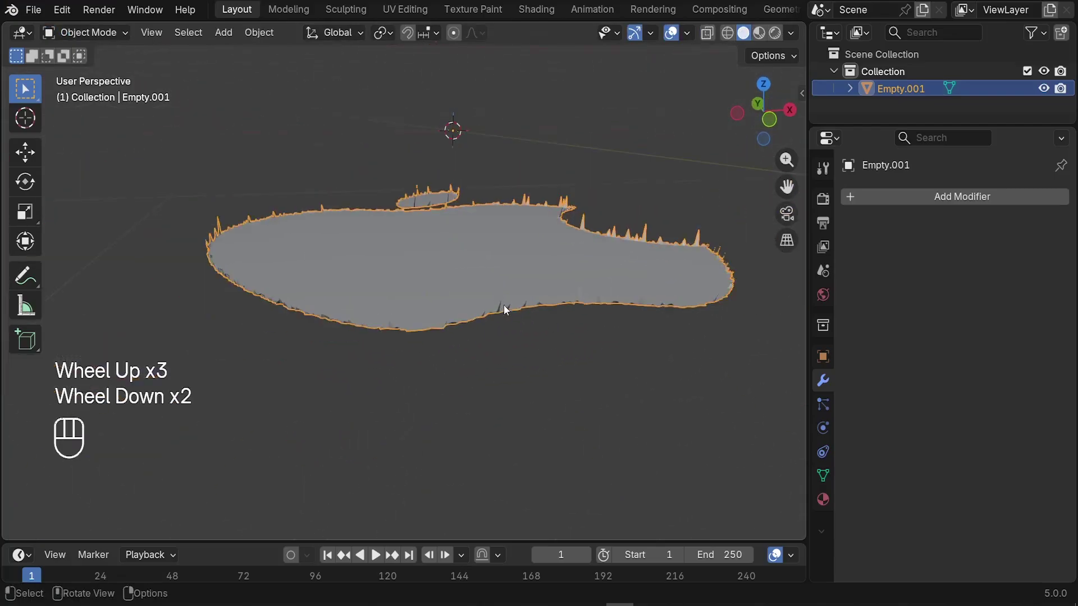
{"action": "middle_click_drag", "start_coordinate": [503, 305], "coordinate": [464, 380]}
{"action": "scroll", "coordinate": [485, 310], "scroll_direction": "down", "scroll_amount": 2}
Select all vertices in Edit Mode and scale them to 0 along Z.
{"action": "key", "text": "Tab"}
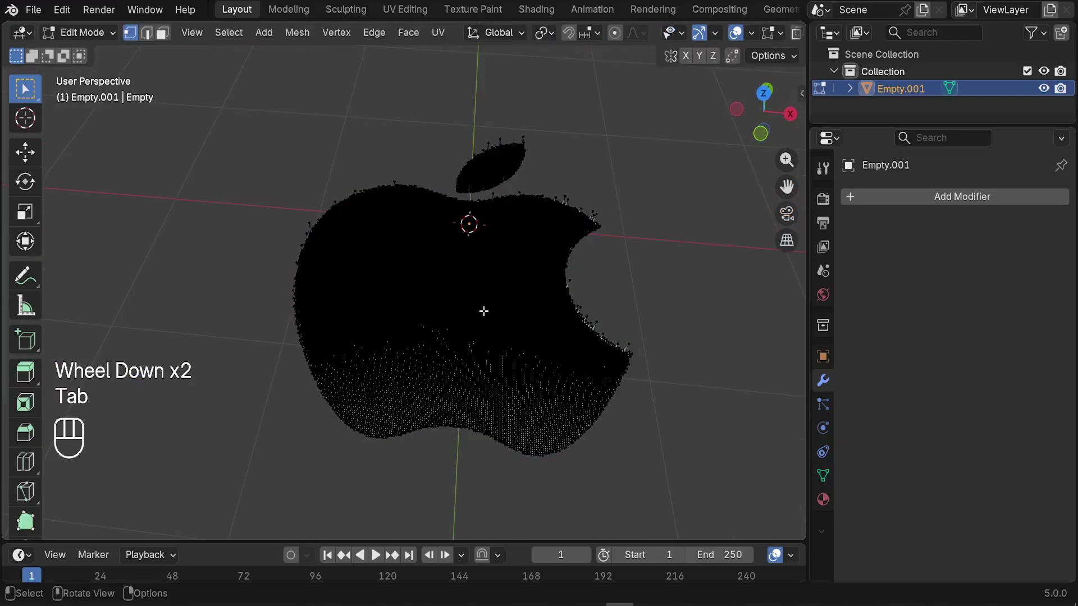
{"action": "middle_click_drag", "start_coordinate": [485, 310], "coordinate": [489, 343]}
{"action": "key", "text": "a"}
{"action": "scroll", "coordinate": [492, 271], "scroll_direction": "up", "scroll_amount": 2}
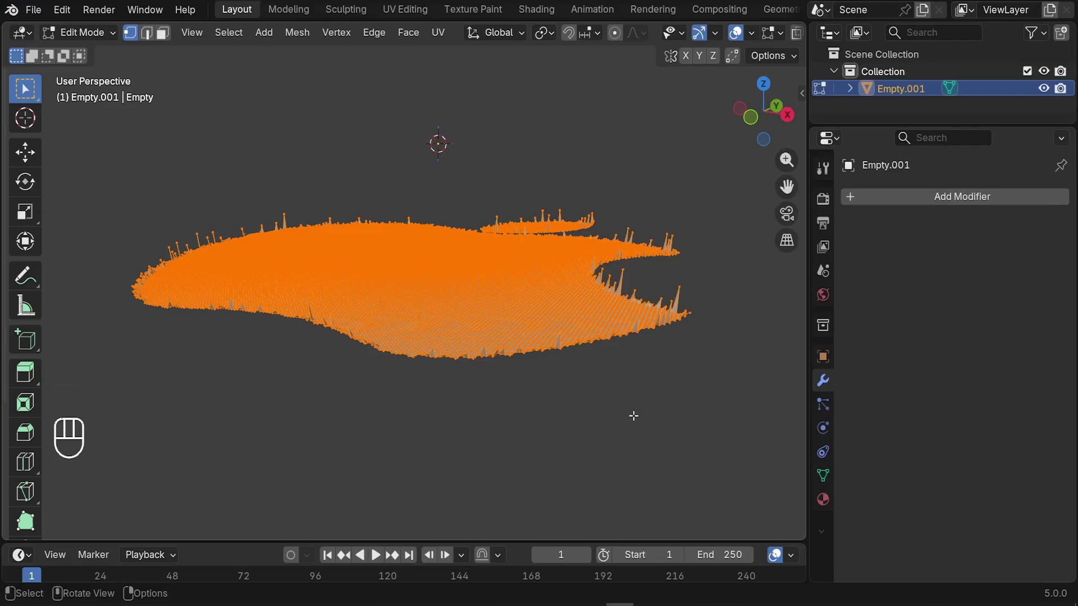
{"action": "key", "text": "s"}
{"action": "key", "text": "z"}
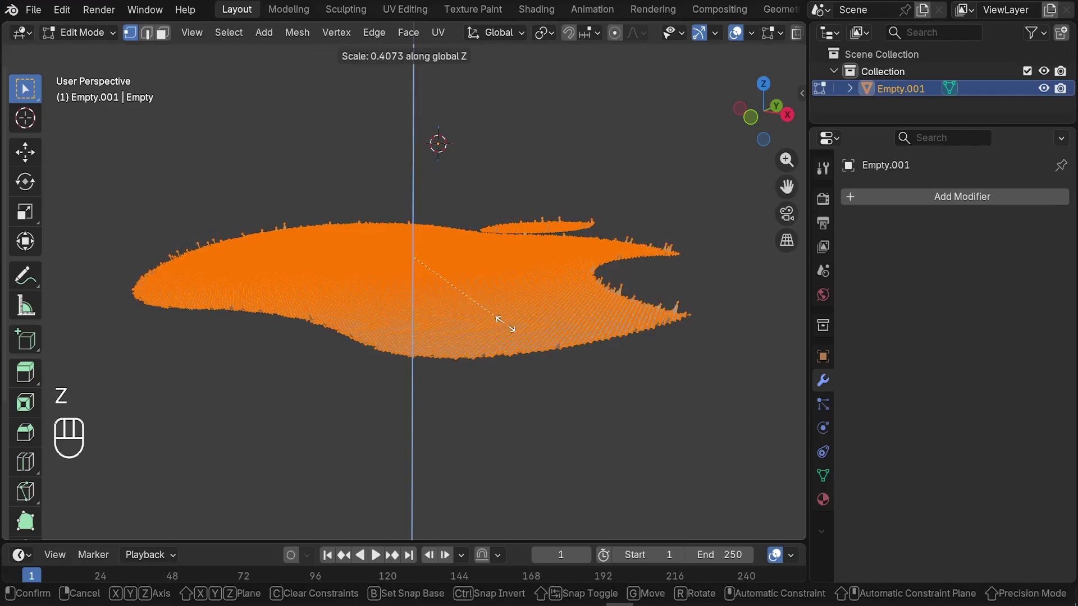
{"action": "key", "text": "KP_0"}
{"action": "key", "text": "KP_Enter"}
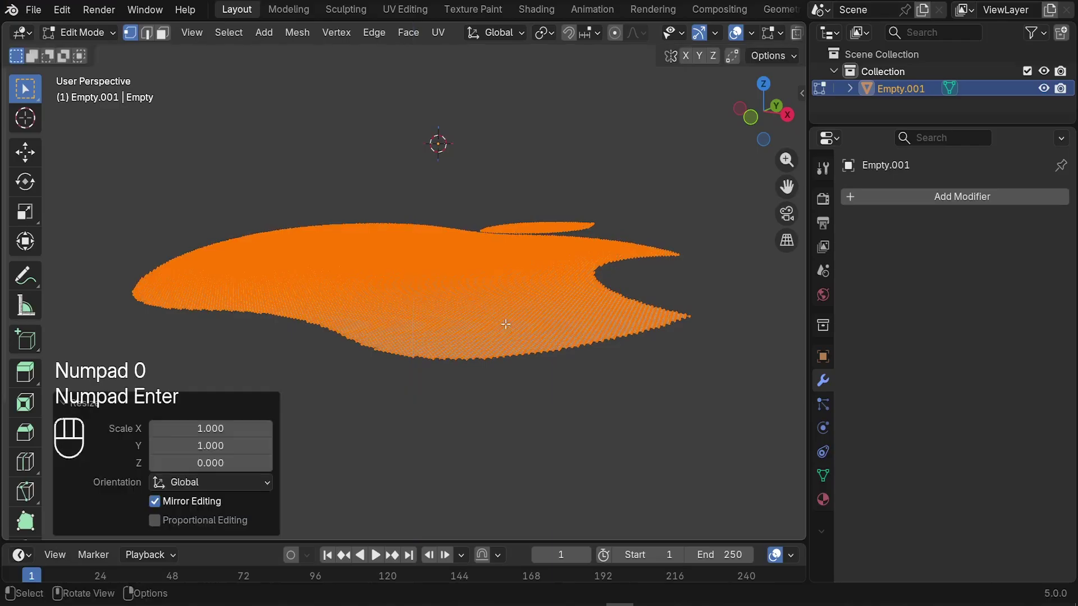
Go back to Object Mode, deselect the apple, and view it edge-on.
{"action": "middle_click_drag", "start_coordinate": [427, 232], "coordinate": [459, 224]}
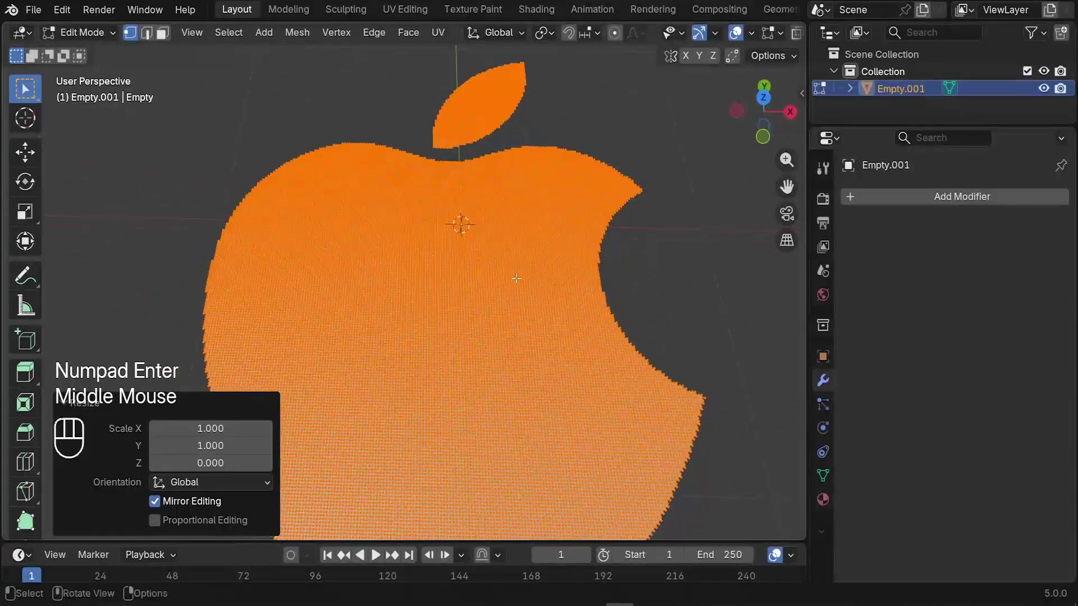
{"action": "scroll", "coordinate": [459, 224], "scroll_direction": "down", "scroll_amount": 2}
{"action": "key", "text": "Tab"}
{"action": "middle_click_drag", "start_coordinate": [511, 284], "coordinate": [504, 335]}
{"action": "key", "text": "alt+a"}
{"action": "middle_click_drag", "start_coordinate": [465, 416], "coordinate": [448, 264]}
Select the flat apple object and enter Edit Mode.
{"action": "middle_click_drag", "start_coordinate": [557, 297], "coordinate": [534, 339]}
{"action": "scroll", "coordinate": [550, 328], "scroll_direction": "up", "scroll_amount": 2}
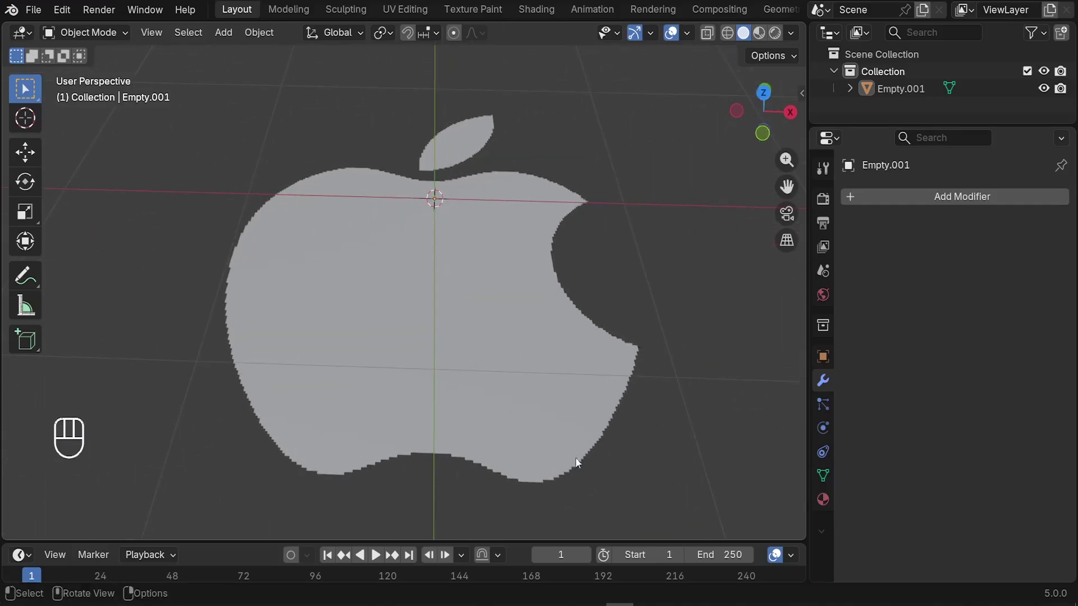
{"action": "middle_click_drag", "start_coordinate": [421, 352], "coordinate": [428, 299]}
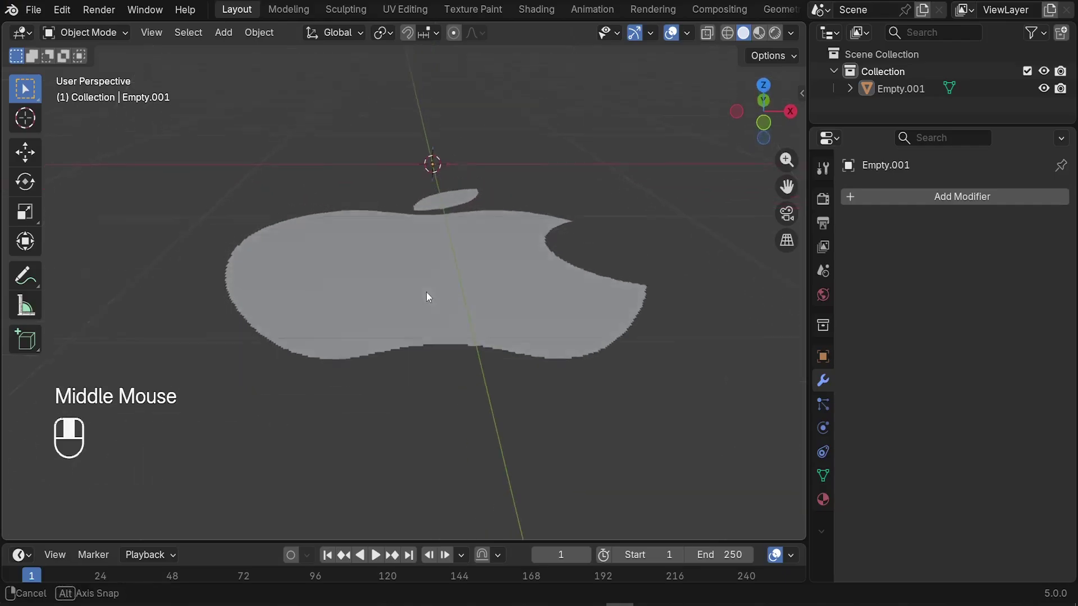
{"action": "left_click", "coordinate": [294, 329]}
{"action": "key", "text": "Tab"}
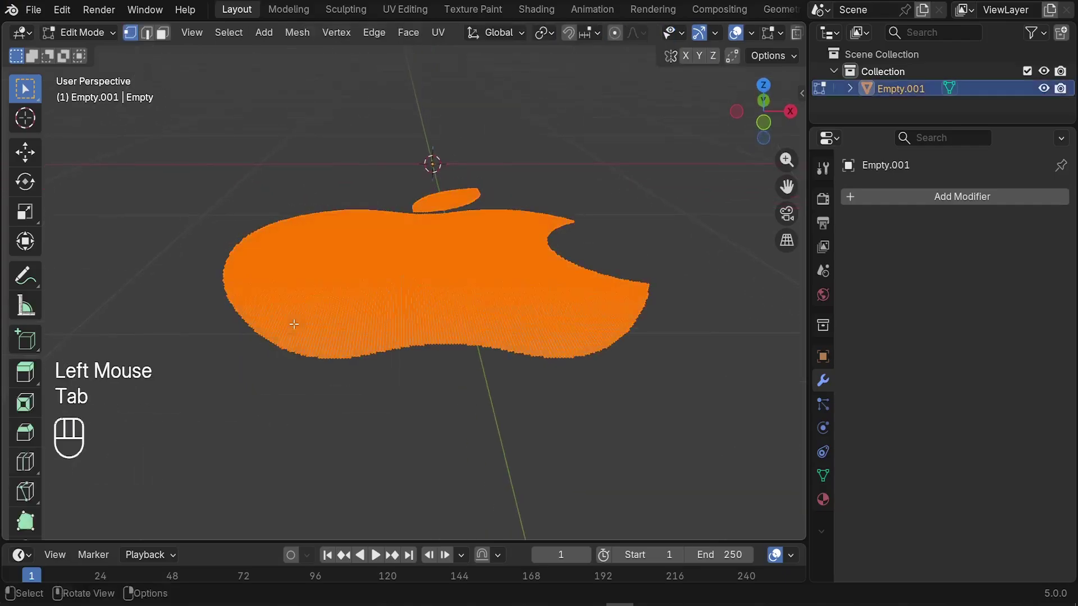
{"action": "middle_click_drag", "start_coordinate": [270, 314], "coordinate": [267, 391]}
{"action": "scroll", "coordinate": [270, 415], "scroll_direction": "up", "scroll_amount": 3}
Try a few box selections, then select all of the apple's vertices.
{"action": "left_click_drag", "start_coordinate": [271, 449], "coordinate": [517, 253]}
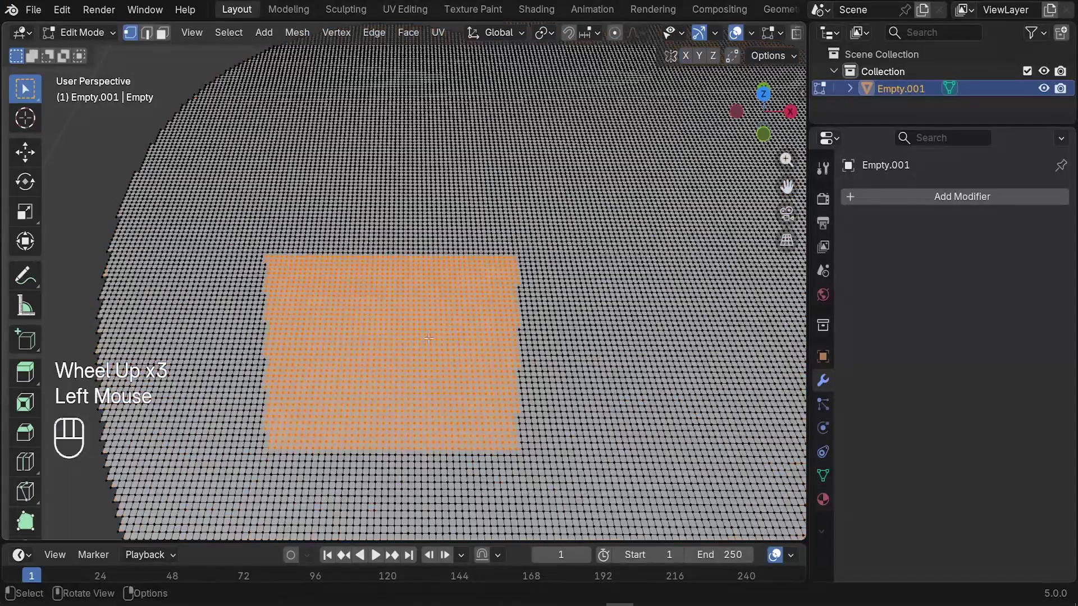
{"action": "left_click_drag", "start_coordinate": [392, 228], "coordinate": [602, 125]}
{"action": "left_click_drag", "start_coordinate": [457, 363], "coordinate": [642, 277]}
{"action": "scroll", "coordinate": [472, 224], "scroll_direction": "down", "scroll_amount": 2}
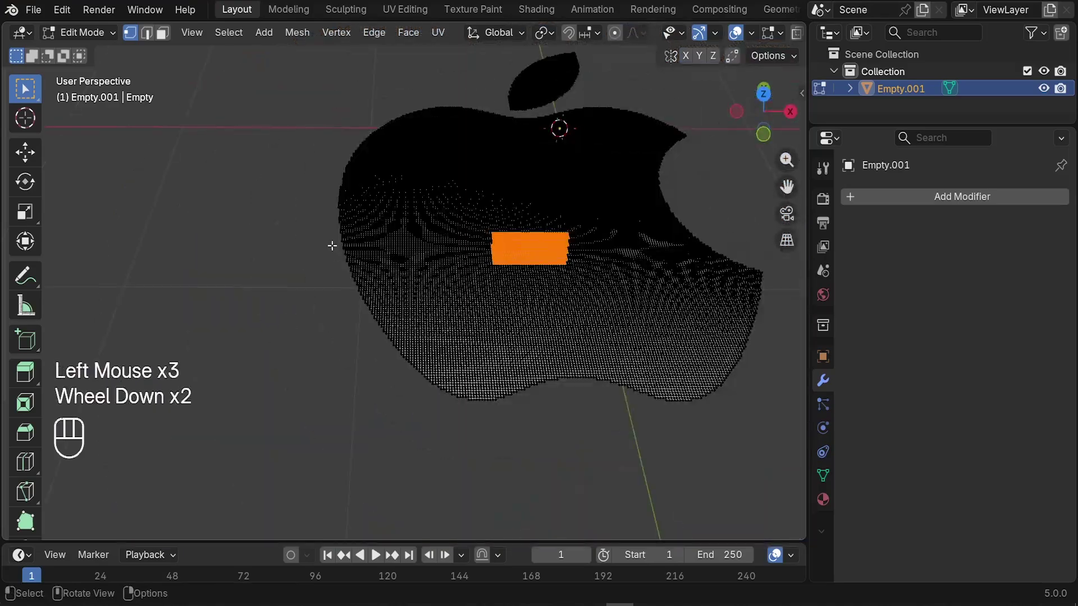
{"action": "middle_click_drag", "start_coordinate": [502, 346], "coordinate": [469, 397]}
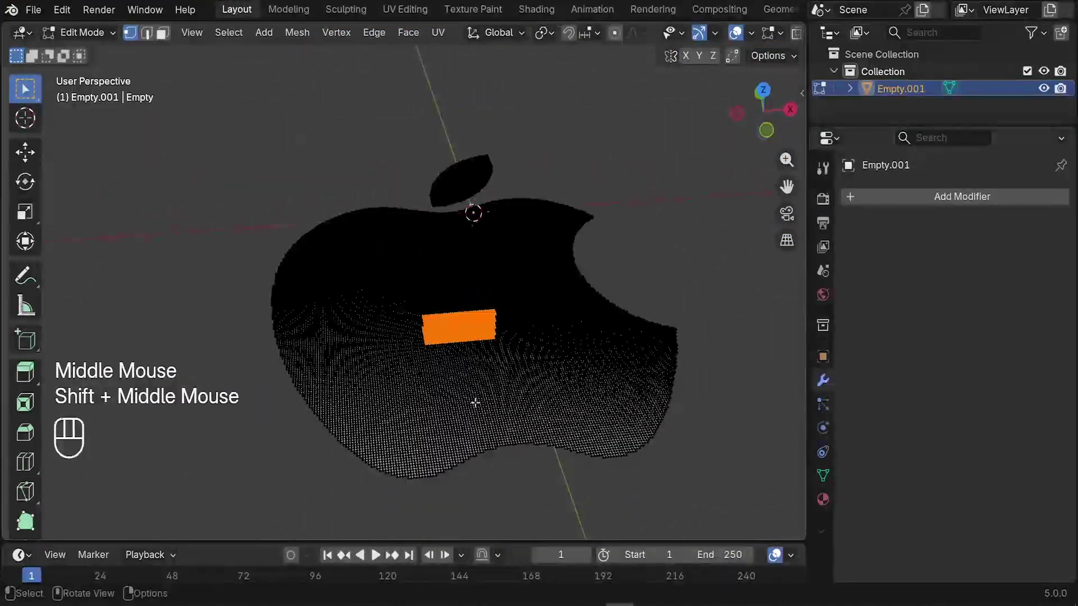
{"action": "middle_click_drag", "start_coordinate": [603, 476], "coordinate": [533, 434]}
{"action": "key", "text": "a"}
{"action": "middle_click_drag", "start_coordinate": [520, 359], "coordinate": [528, 330]}
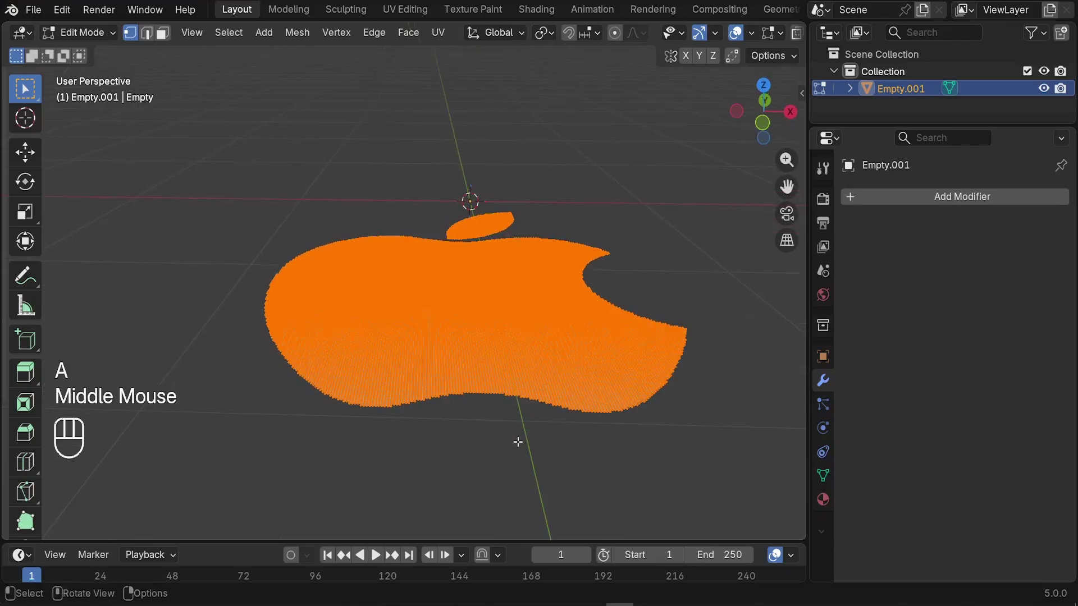
Extrude the whole apple down by 0.30922 m into a solid slab.
{"action": "key", "text": "e"}
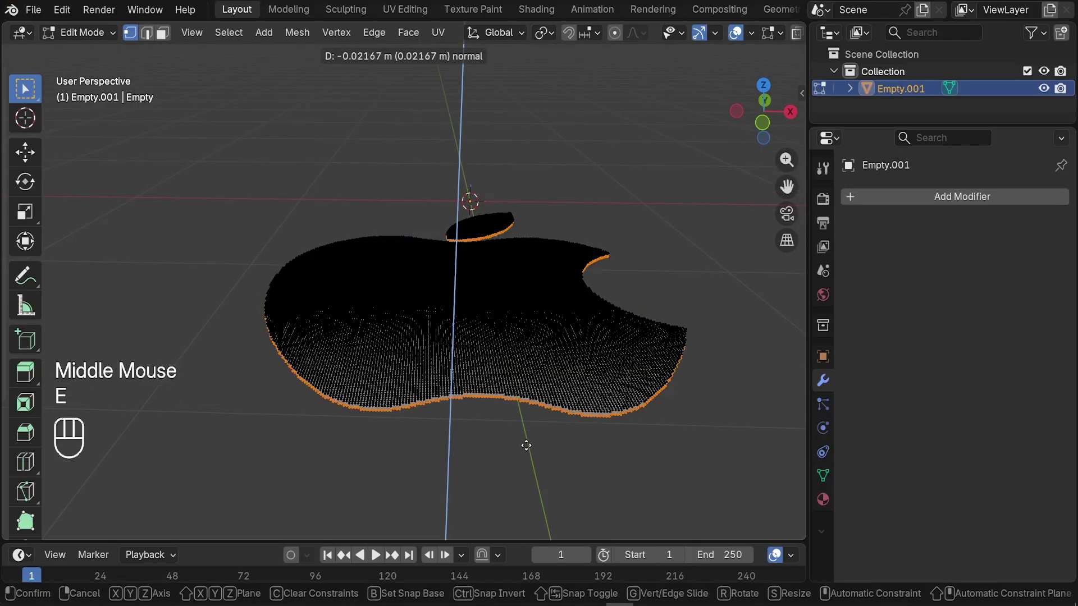
{"action": "left_click", "coordinate": [587, 493]}
{"action": "mouse_move", "coordinate": [448, 383]}
{"action": "middle_mouse_down"}
{"action": "mouse_move", "coordinate": [455, 337]}
{"action": "mouse_move", "coordinate": [463, 398]}
{"action": "middle_mouse_up"}
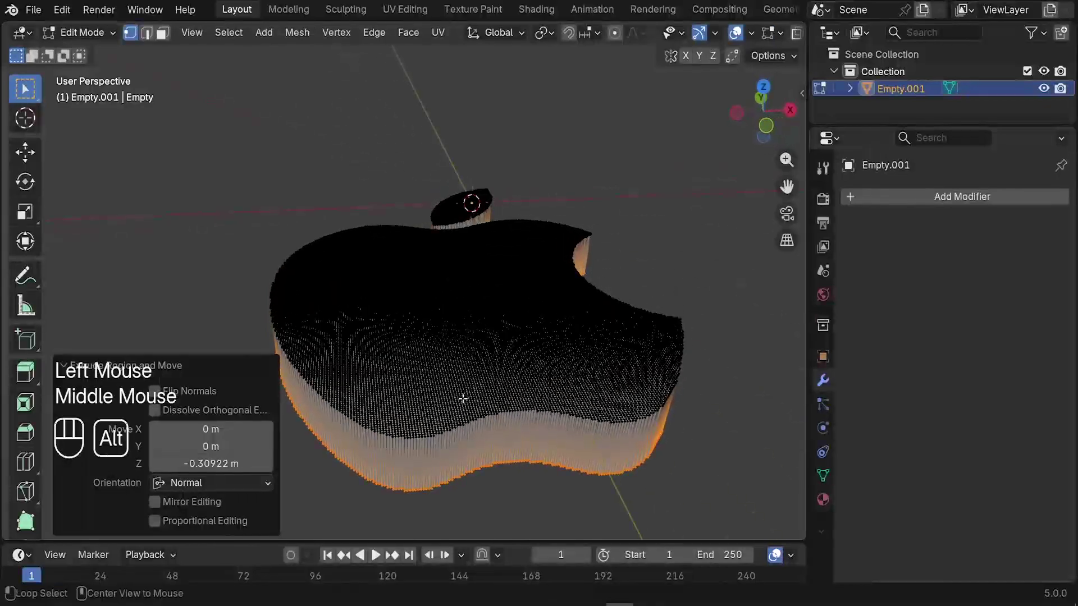
Deselect everything, then select the slab's sharp edges via Select > Sharp Edges.
{"action": "key", "text": "alt+a"}
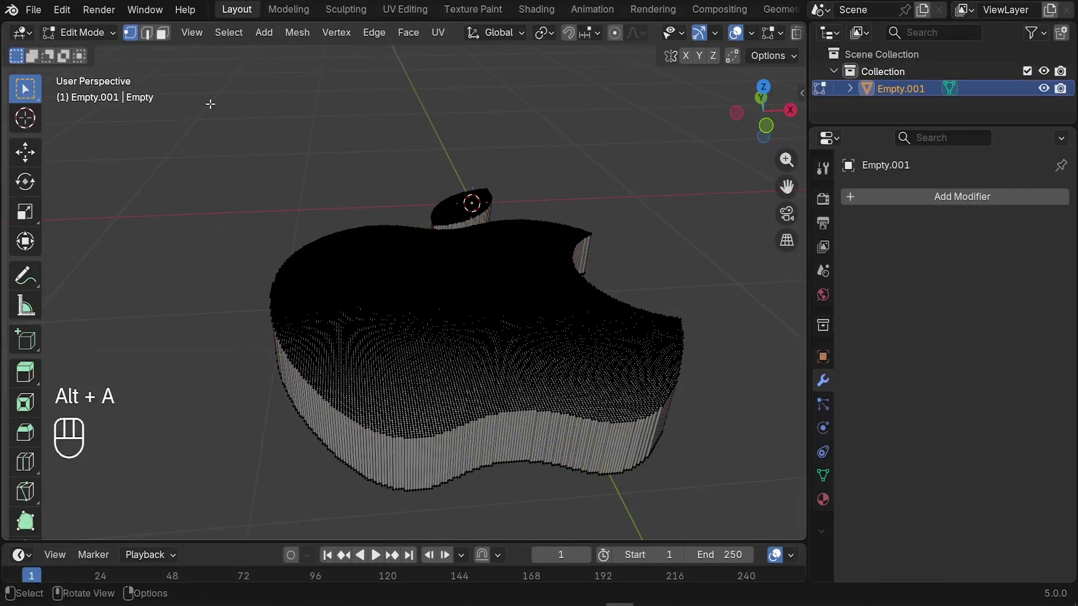
{"action": "left_click", "coordinate": [223, 34]}
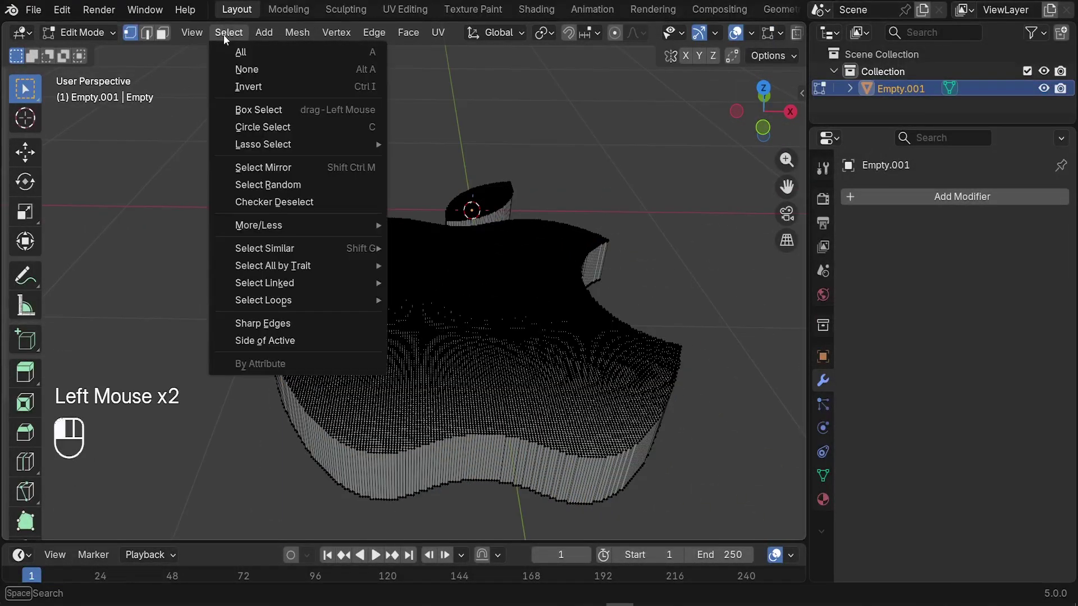
{"action": "left_click", "coordinate": [254, 325]}
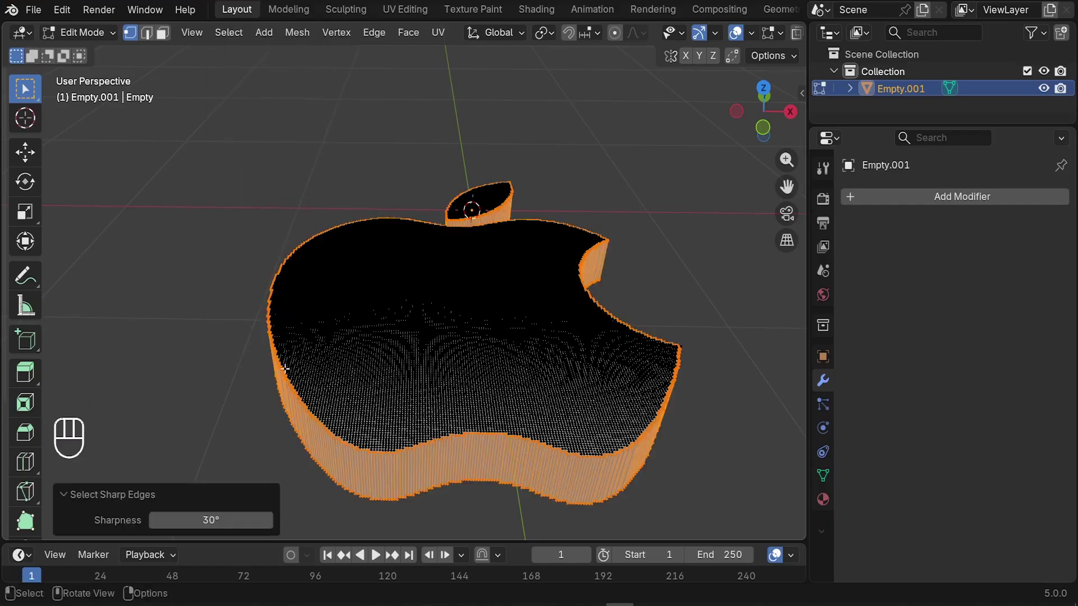
{"action": "middle_click_drag", "start_coordinate": [656, 399], "coordinate": [496, 330]}
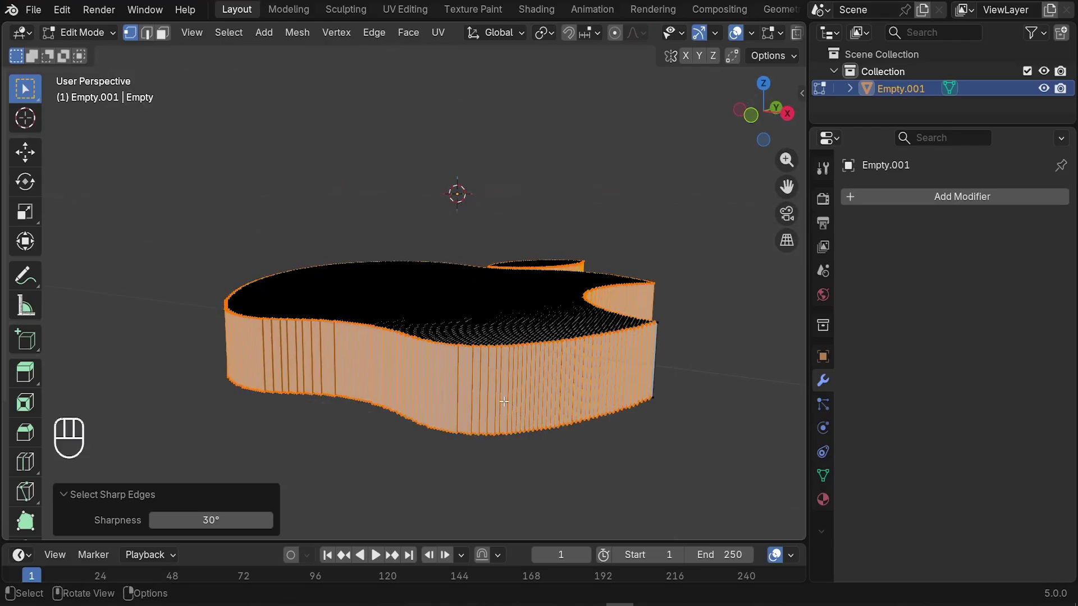
In front wireframe view, box-deselect the slab's bottom edges, keeping the top outline selected.
{"action": "key", "text": "KP_1"}
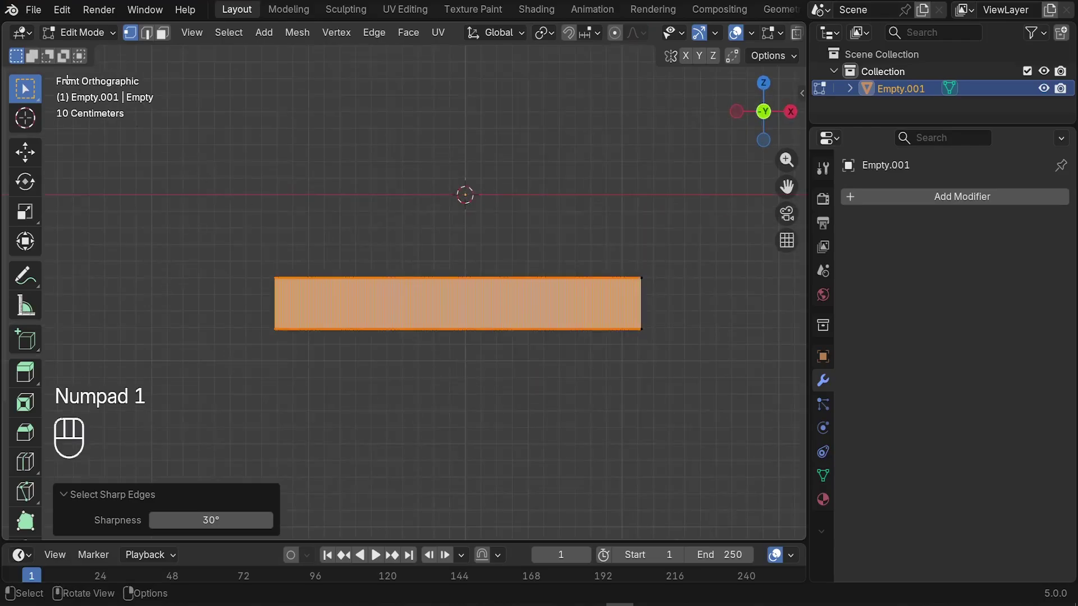
{"action": "key", "text": "z"}
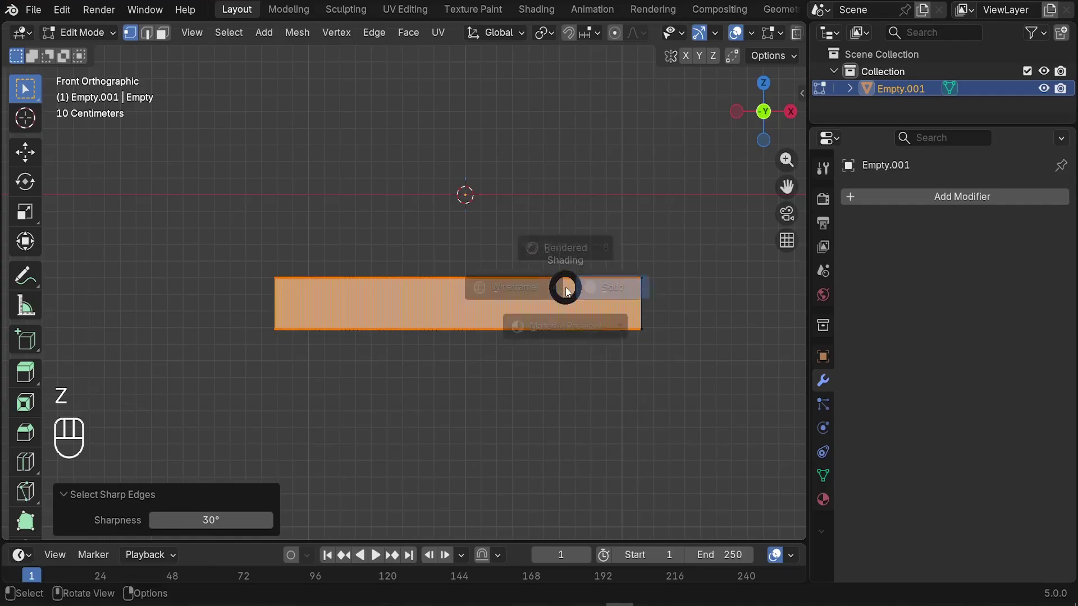
{"action": "left_click", "coordinate": [440, 287]}
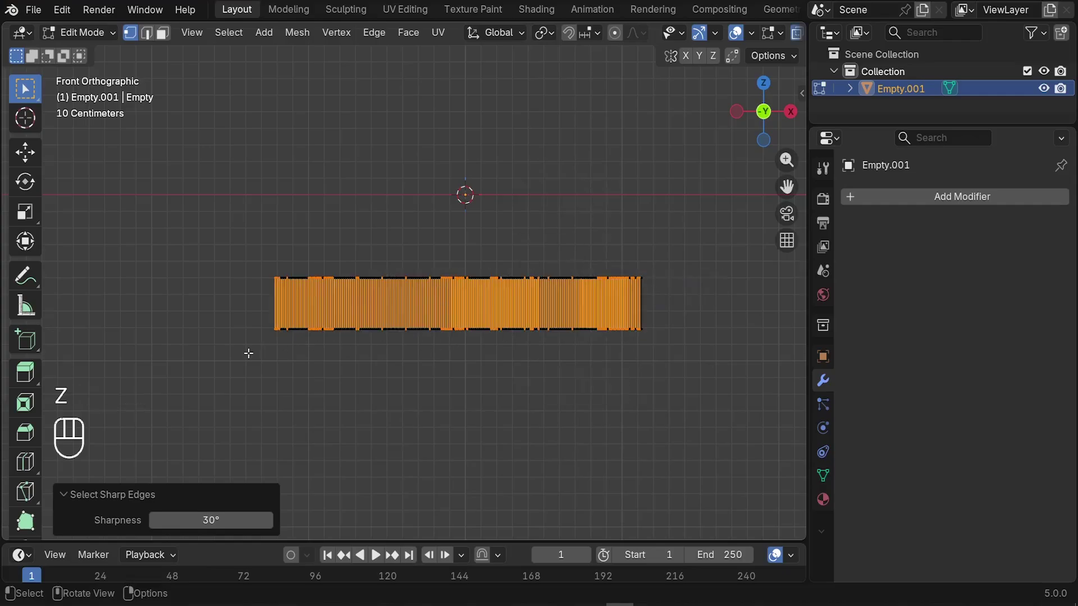
{"action": "key", "text": "b"}
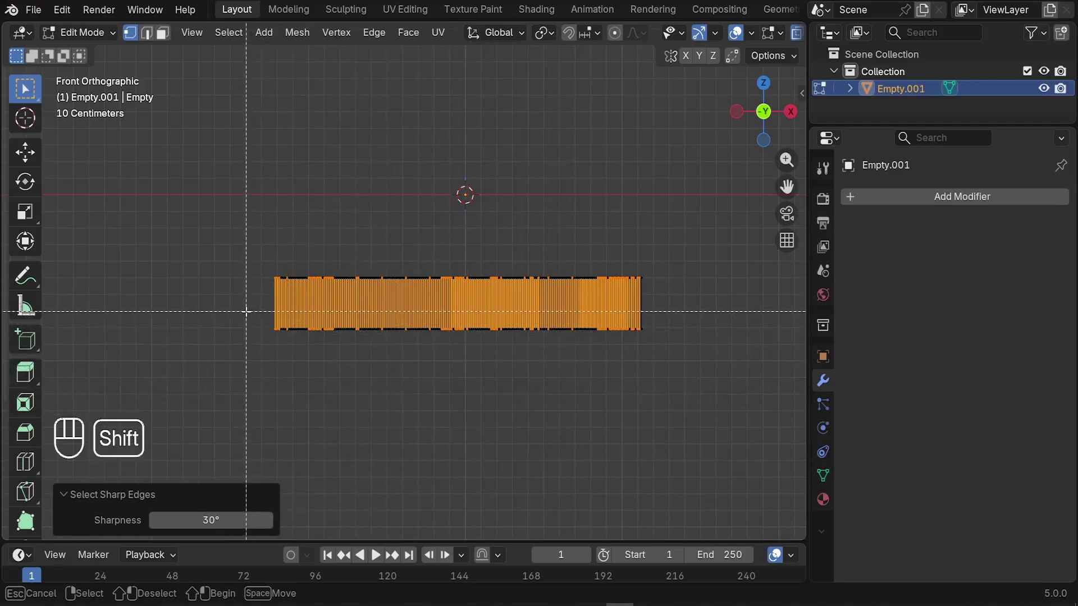
{"action": "left_click_drag", "start_coordinate": [246, 311], "coordinate": [678, 370], "text": "shift"}
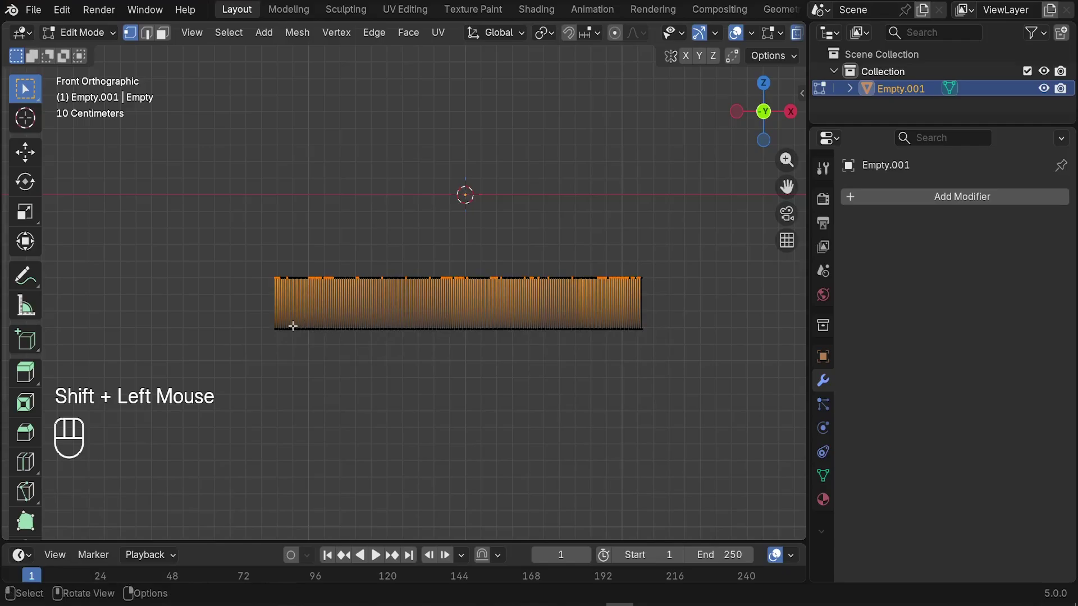
{"action": "middle_click_drag", "start_coordinate": [424, 325], "coordinate": [579, 332]}
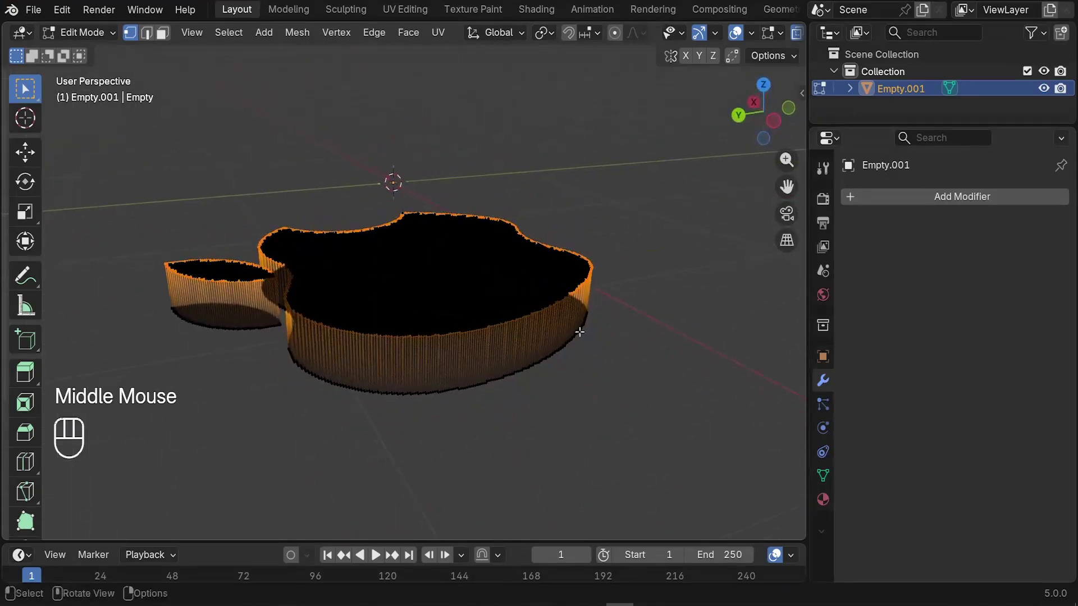
{"action": "middle_click_drag", "start_coordinate": [266, 263], "coordinate": [390, 323]}
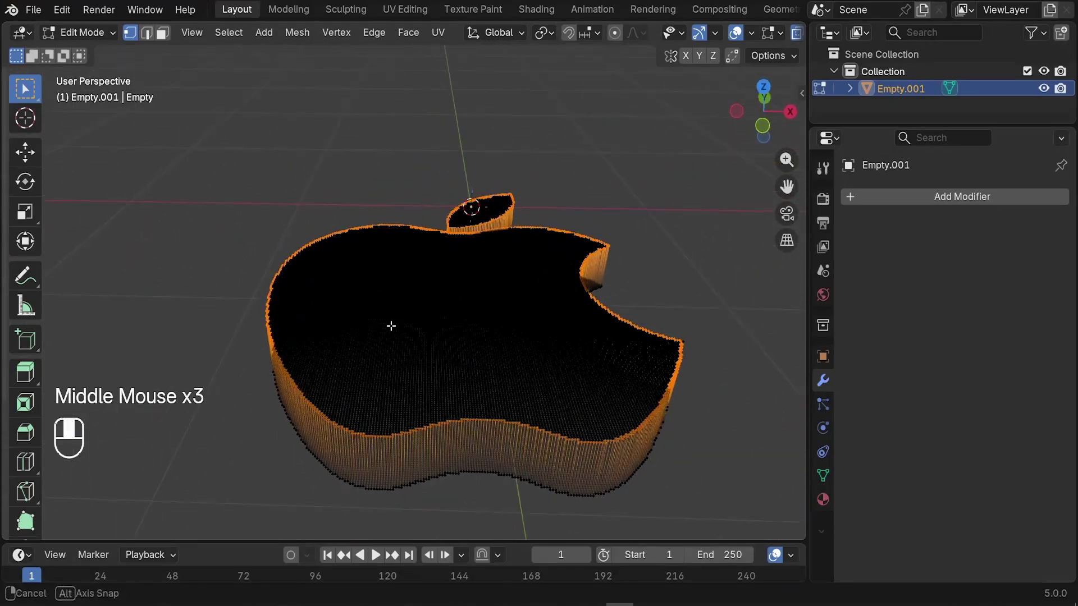
Duplicate the top outline edges and move the copy 2.8964 m along X.
{"action": "key", "text": "shift+d"}
{"action": "right_click", "coordinate": [464, 320]}
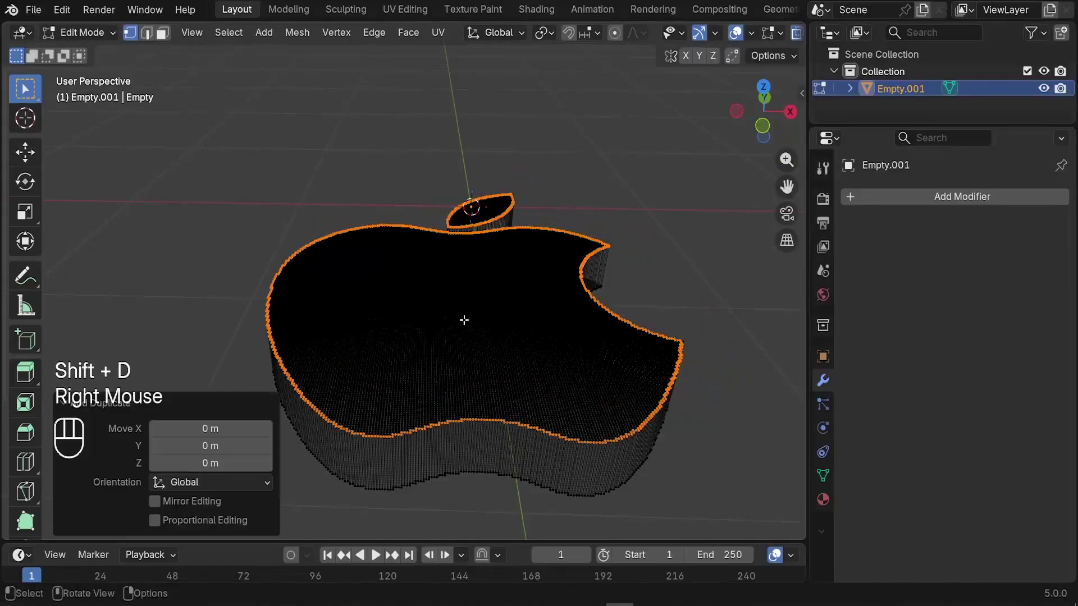
{"action": "scroll", "coordinate": [135, 193], "scroll_direction": "down", "scroll_amount": 2}
{"action": "left_click", "coordinate": [25, 152]}
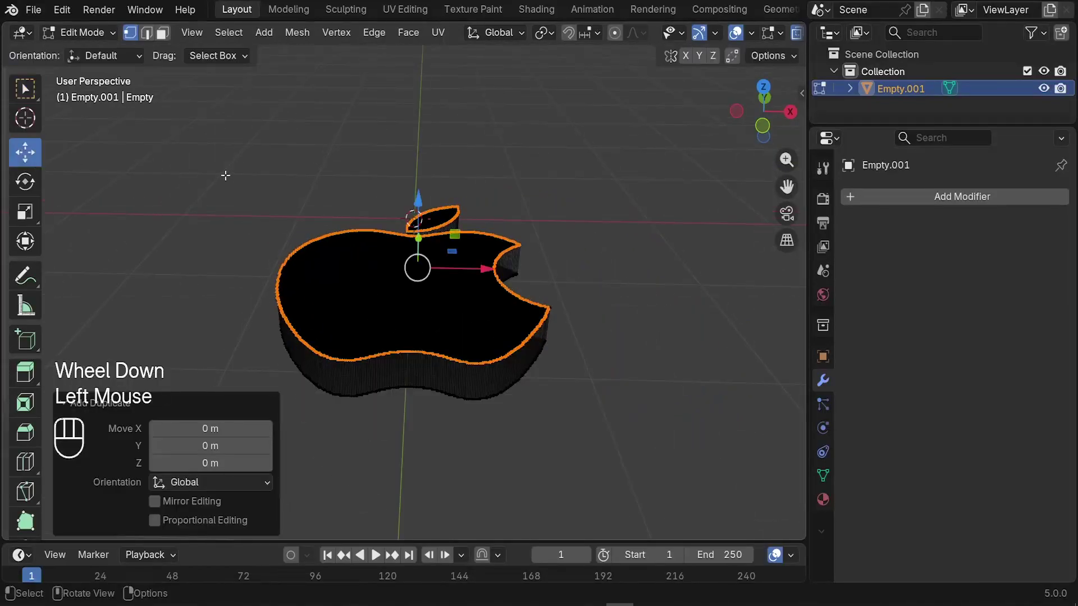
{"action": "middle_click_drag", "start_coordinate": [224, 173], "coordinate": [37, 153]}
{"action": "scroll", "coordinate": [37, 152], "scroll_direction": "down", "scroll_amount": 1}
{"action": "middle_click_drag", "start_coordinate": [483, 236], "coordinate": [403, 233], "text": "shift"}
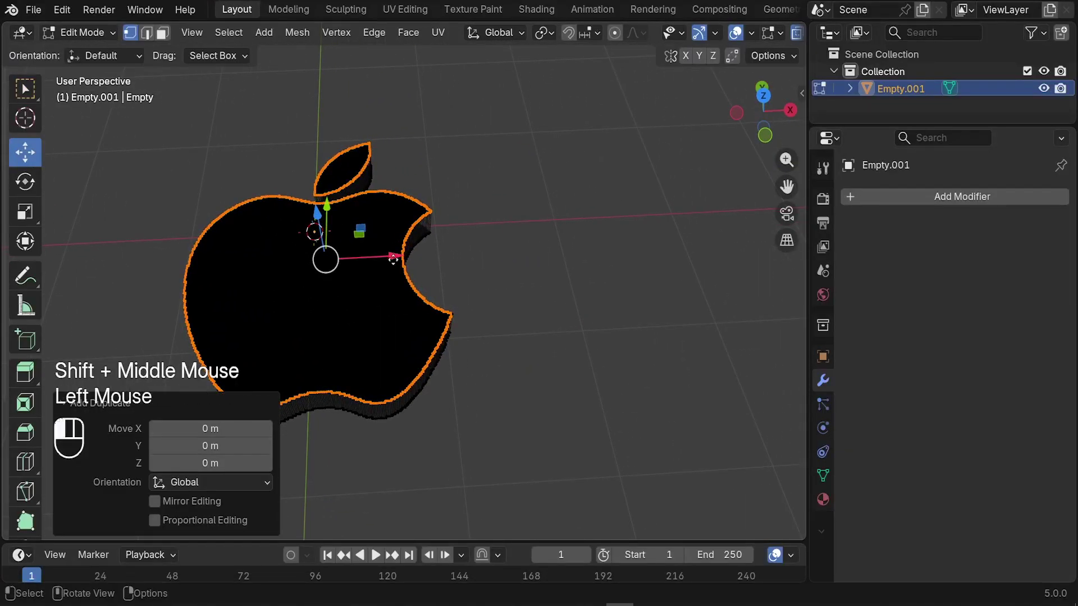
{"action": "left_click_drag", "start_coordinate": [390, 253], "coordinate": [706, 268]}
{"action": "middle_click_drag", "start_coordinate": [705, 269], "coordinate": [499, 246], "text": "shift"}
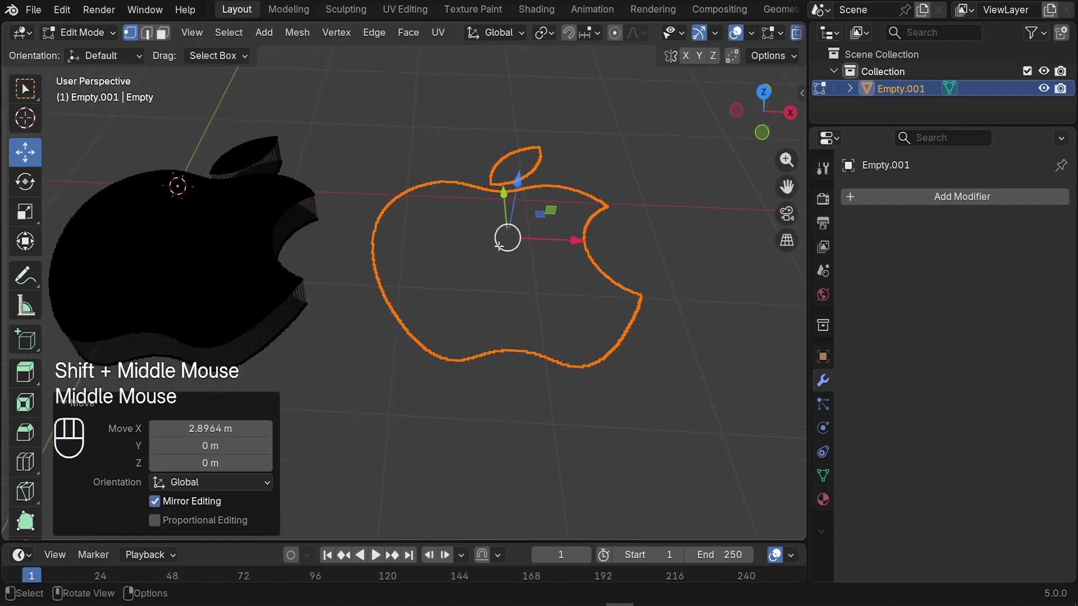
Separate the outline into its own object, Empty.002, select it in Object Mode, and view from top.
{"action": "key", "text": "p"}
{"action": "left_click", "coordinate": [651, 269]}
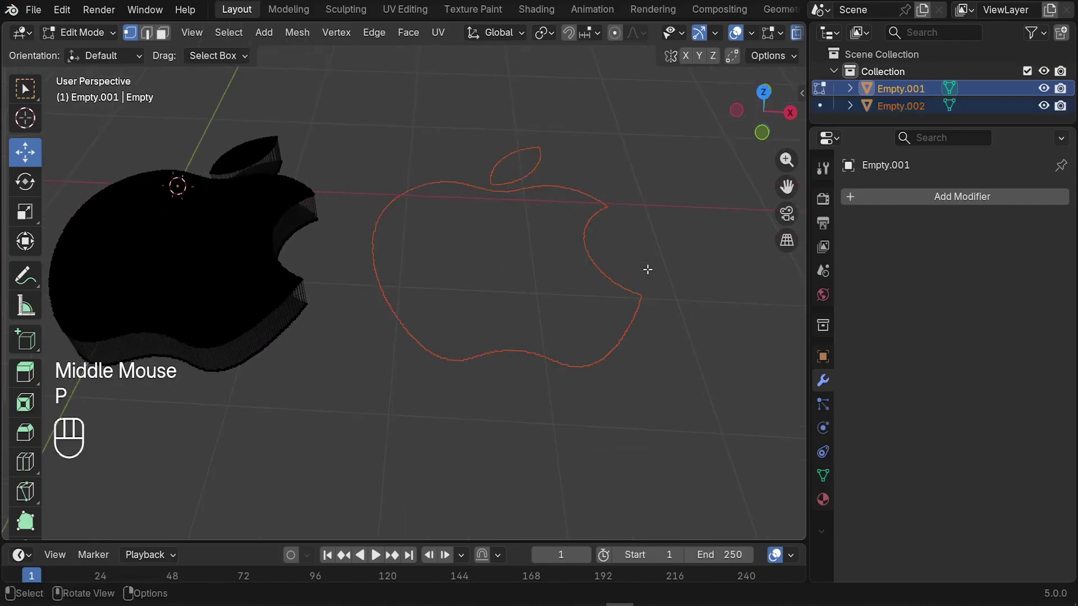
{"action": "key", "text": "Tab"}
{"action": "left_click", "coordinate": [396, 214]}
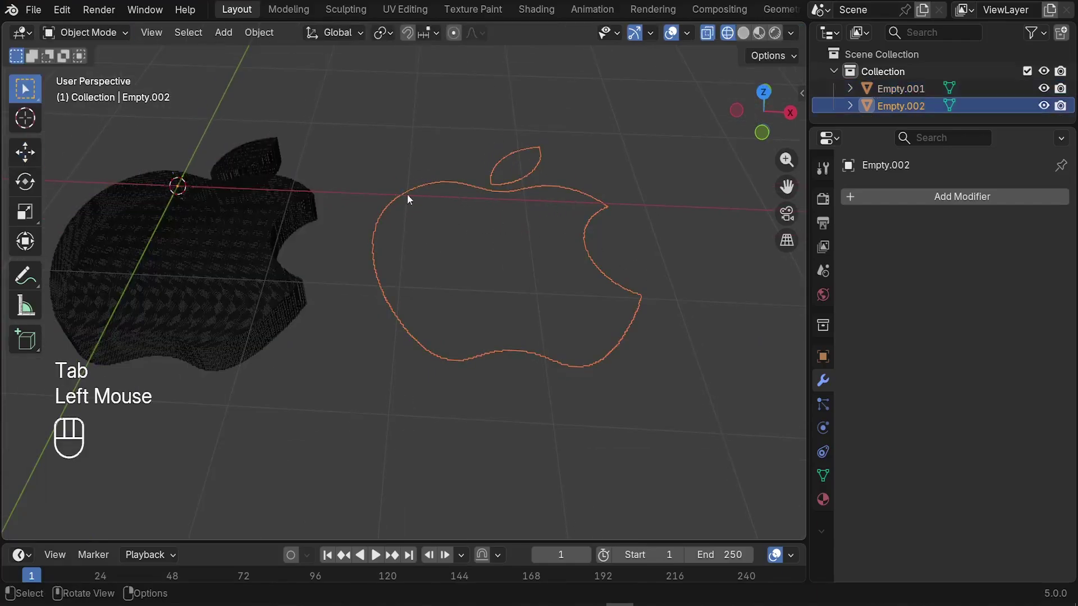
{"action": "left_click", "coordinate": [269, 211]}
{"action": "left_click", "coordinate": [398, 205]}
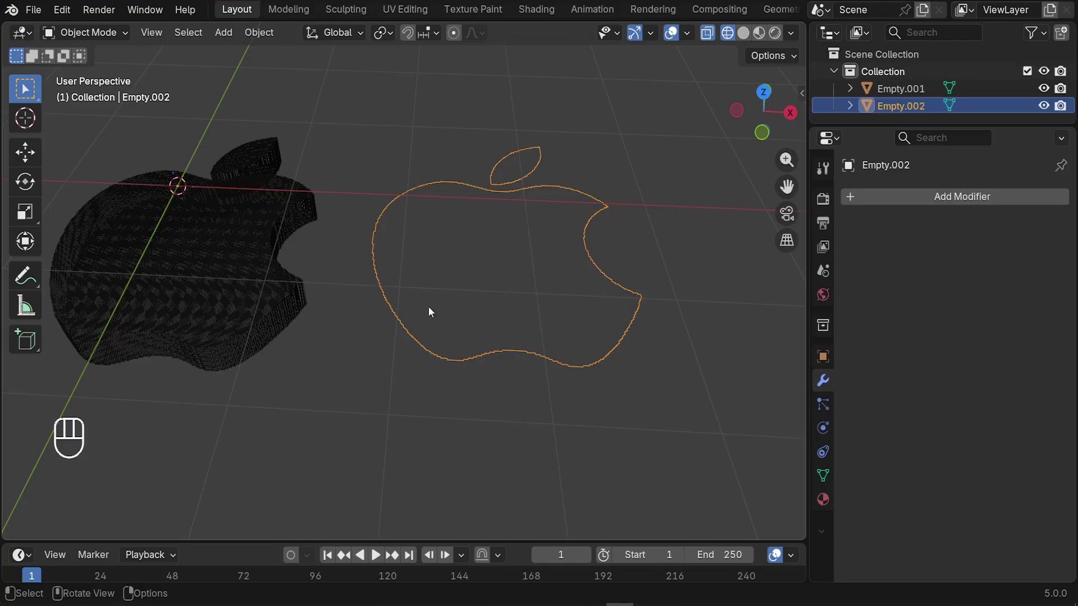
{"action": "scroll", "coordinate": [433, 320], "scroll_direction": "up", "scroll_amount": 2}
{"action": "scroll", "coordinate": [353, 386], "scroll_direction": "down", "scroll_amount": 2}
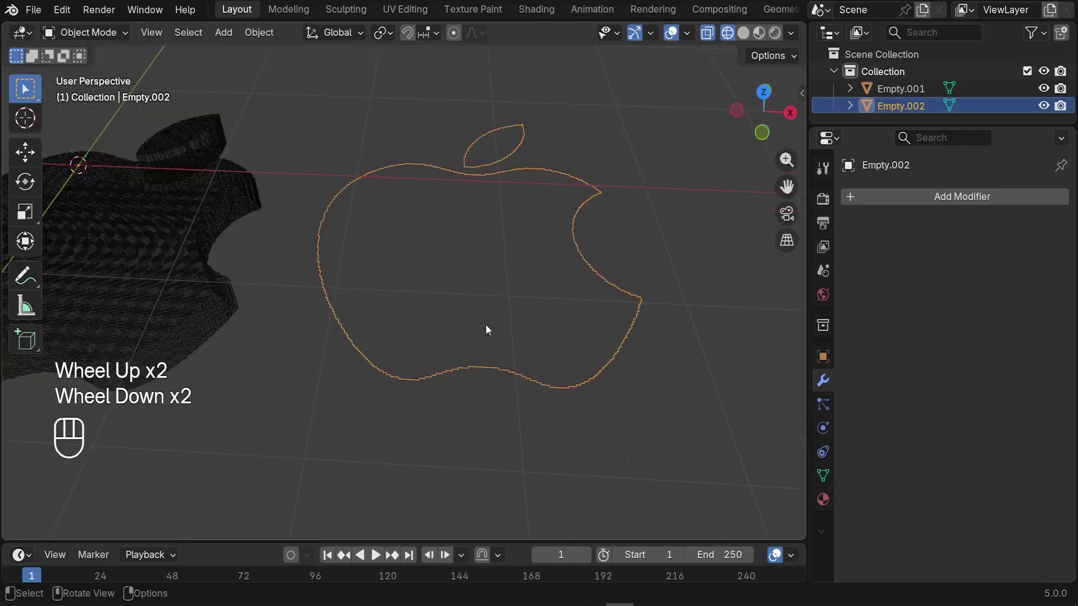
{"action": "key", "text": "KP_7"}
{"action": "scroll", "coordinate": [389, 421], "scroll_direction": "up", "scroll_amount": 3}
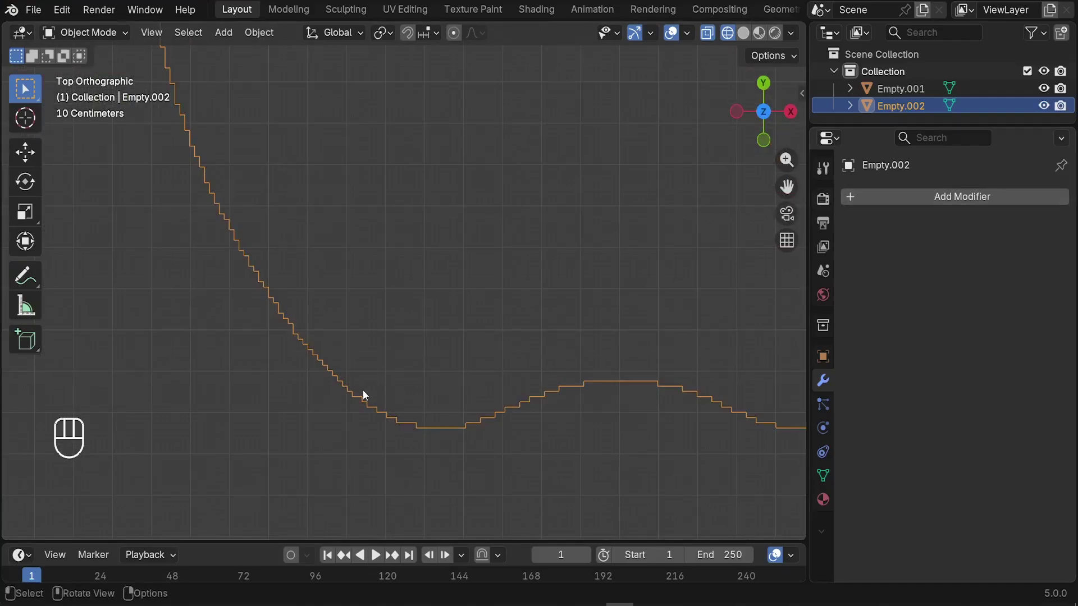
Add a Smooth modifier to the stair-stepped apple outline.
{"action": "left_click", "coordinate": [941, 198]}
{"action": "left_click", "coordinate": [923, 198]}
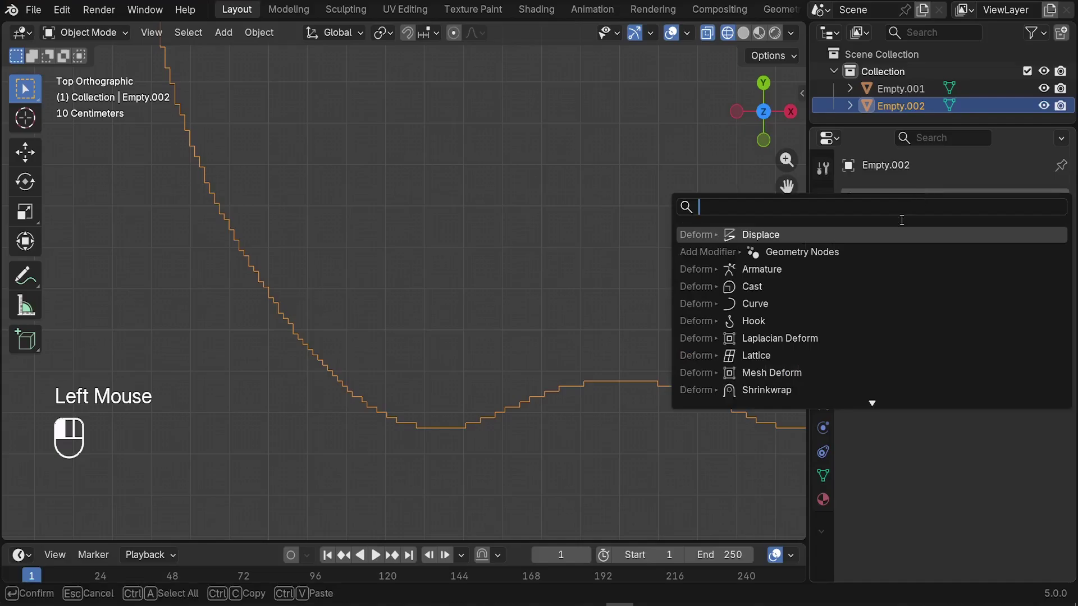
{"action": "type", "text": "smoo"}
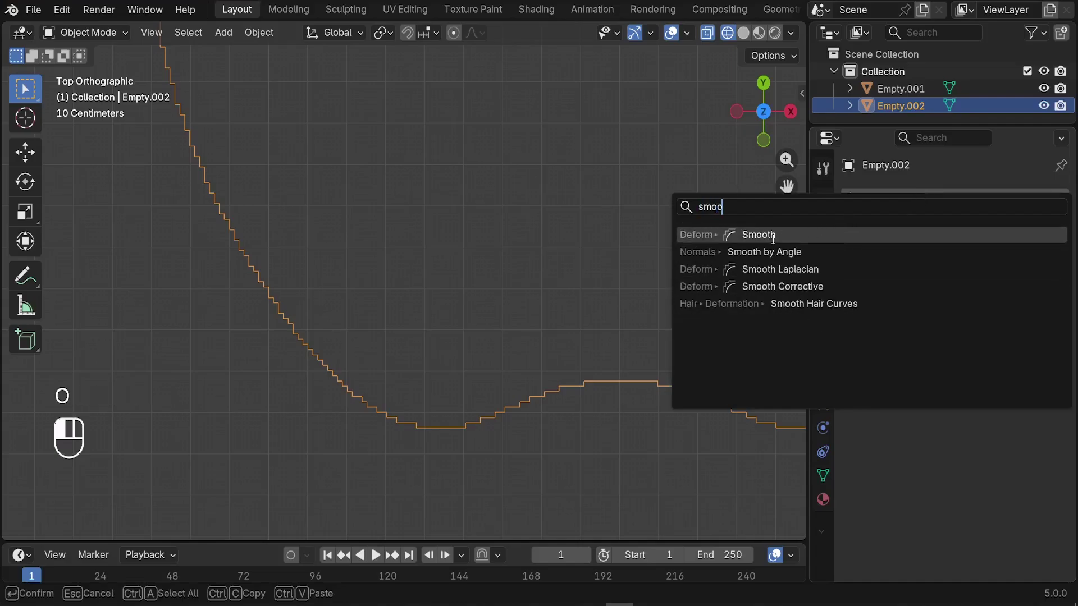
{"action": "left_click", "coordinate": [774, 236]}
{"action": "scroll", "coordinate": [522, 393], "scroll_direction": "up", "scroll_amount": 3}
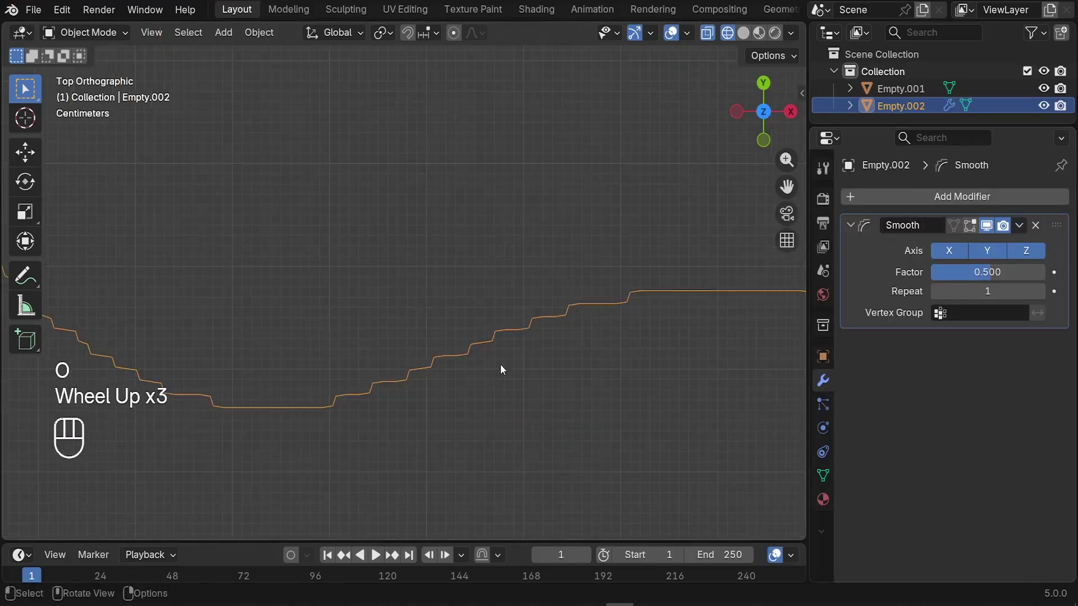
{"action": "middle_click_drag", "start_coordinate": [484, 344], "coordinate": [537, 348], "text": "shift"}
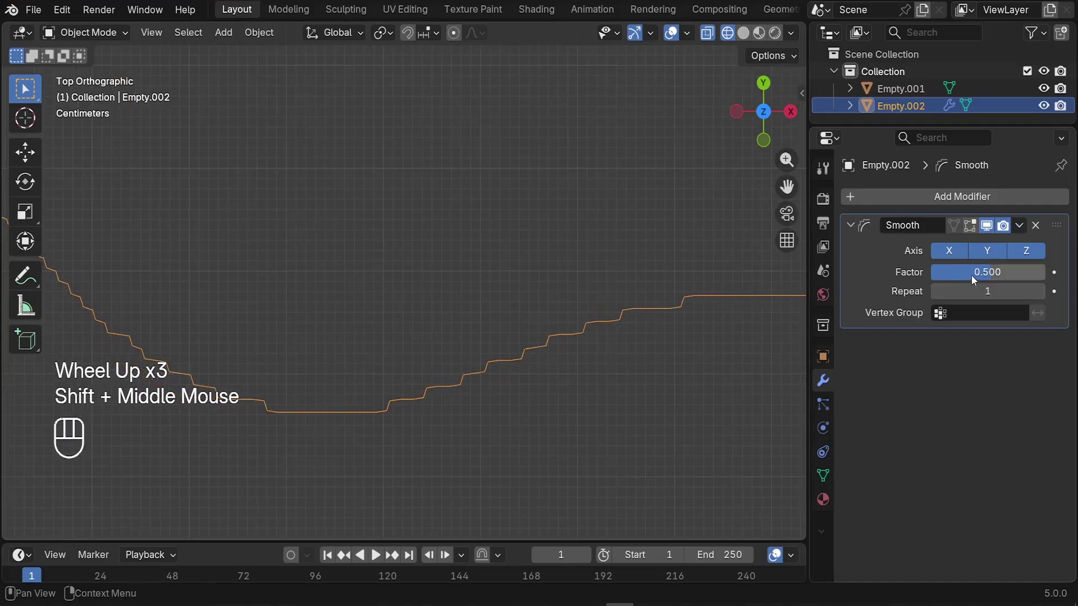
Set the Smooth modifier's factor to 1.5 and its repeat count to 20.
{"action": "mouse_move", "coordinate": [973, 279]}
{"action": "left_mouse_down"}
{"action": "mouse_move", "coordinate": [1055, 279]}
{"action": "mouse_move", "coordinate": [988, 275]}
{"action": "left_mouse_up"}
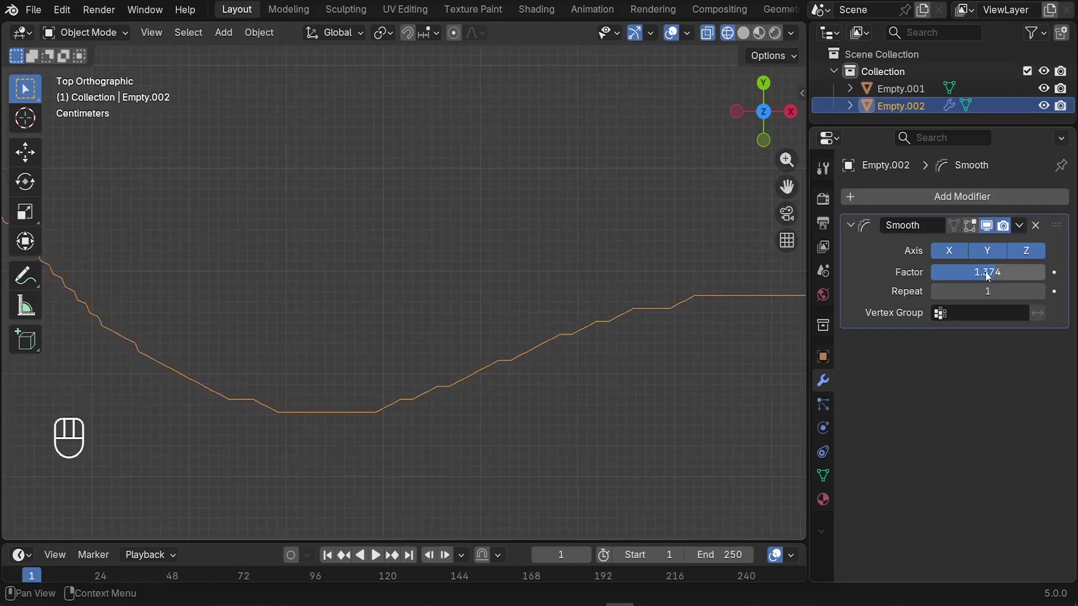
{"action": "left_click", "coordinate": [988, 273]}
{"action": "type", "text": "1.5"}
{"action": "key", "text": "Return"}
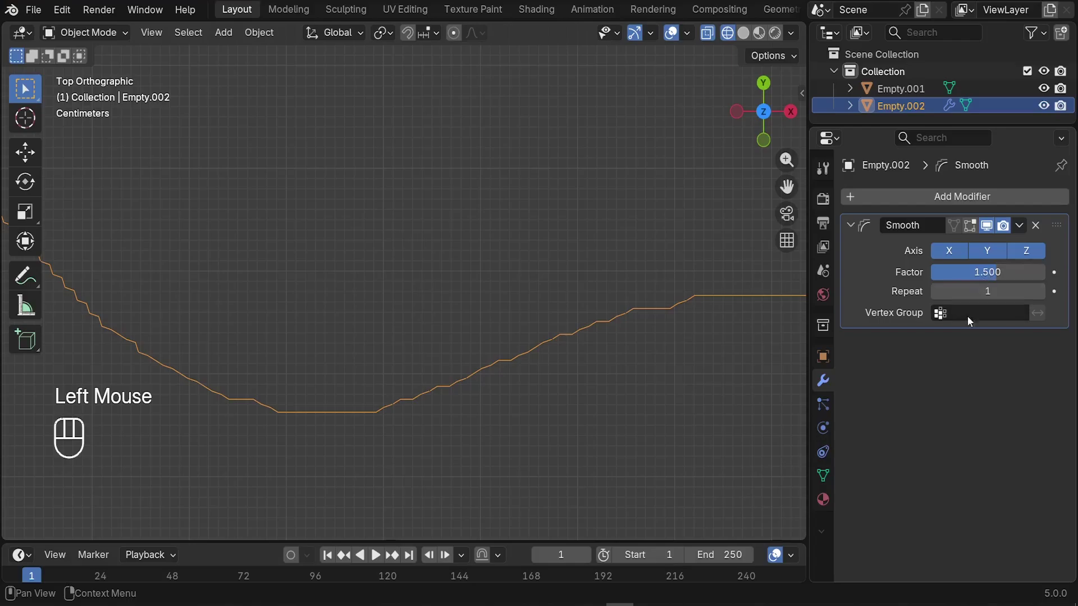
{"action": "left_click", "coordinate": [1040, 291]}
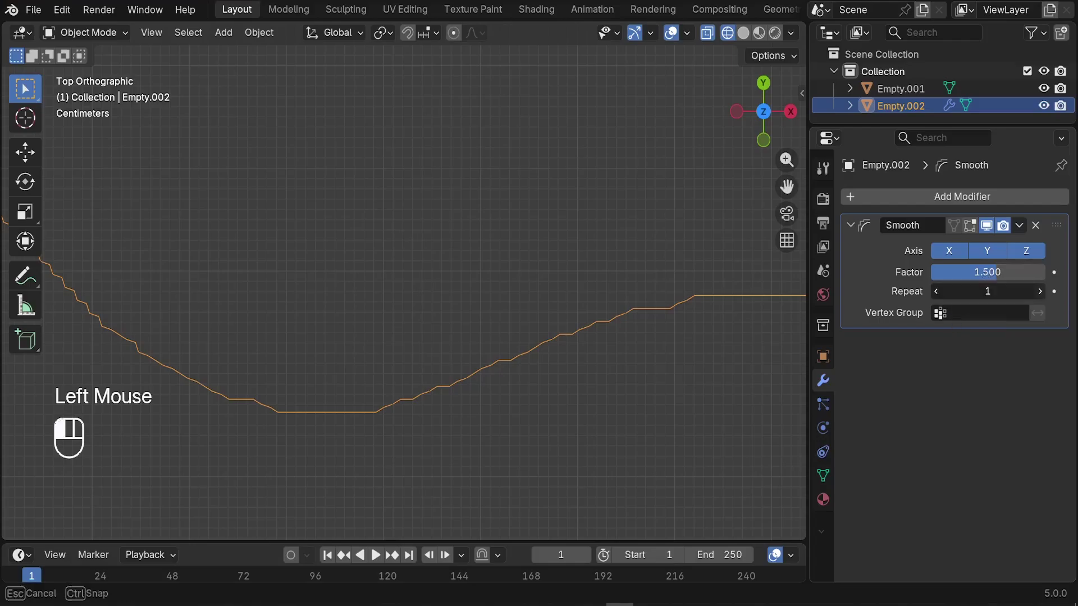
{"action": "left_click", "coordinate": [1040, 291]}
{"action": "left_click", "coordinate": [1039, 291]}
{"action": "left_click", "coordinate": [1040, 291]}
{"action": "left_click", "coordinate": [1040, 291]}
{"action": "left_click", "coordinate": [1039, 291]}
{"action": "left_click", "coordinate": [1039, 291]}
{"action": "left_click", "coordinate": [1040, 290]}
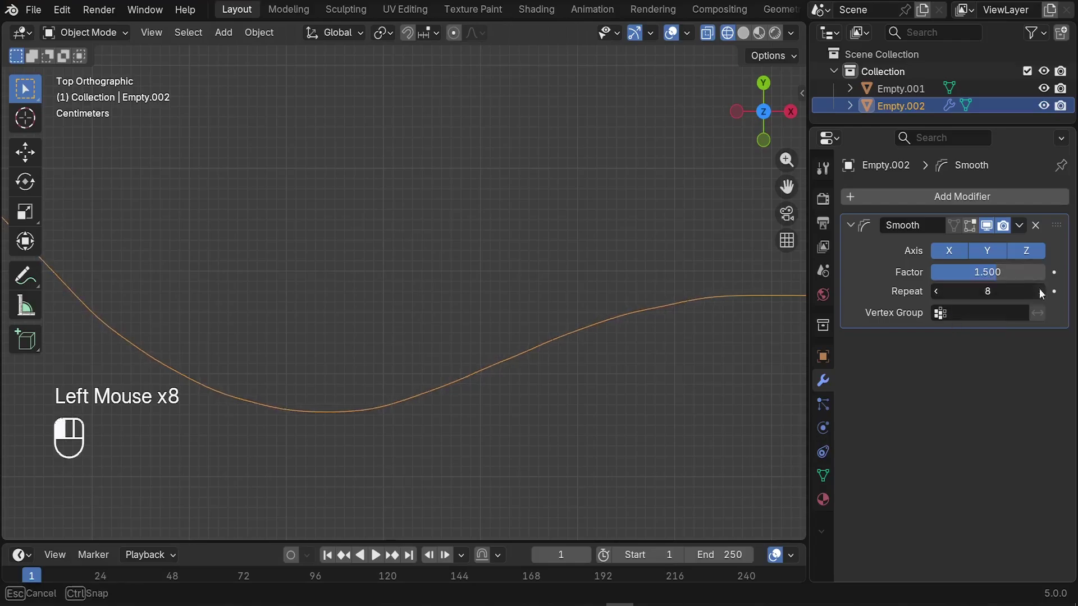
{"action": "left_click", "coordinate": [992, 291]}
{"action": "type", "text": "20"}
{"action": "key", "text": "Return"}
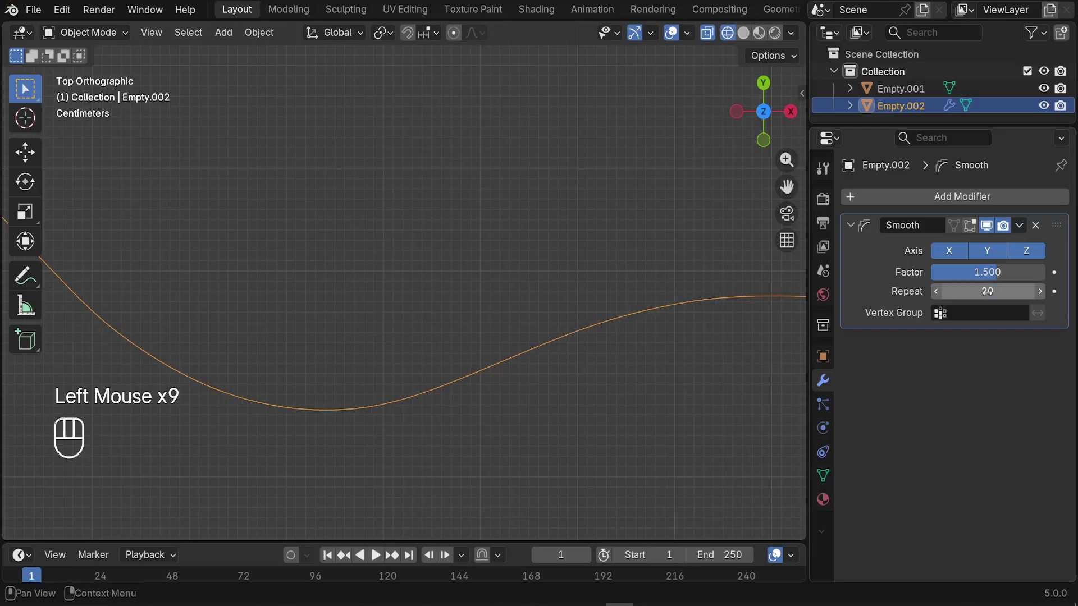
Inspect the smoothed outline and leaf, then reselect the apple outline.
{"action": "scroll", "coordinate": [498, 410], "scroll_direction": "down", "scroll_amount": 4}
{"action": "scroll", "coordinate": [579, 327], "scroll_direction": "down", "scroll_amount": 3, "text": "shift"}
{"action": "middle_click_drag", "start_coordinate": [580, 329], "coordinate": [584, 371], "text": "shift"}
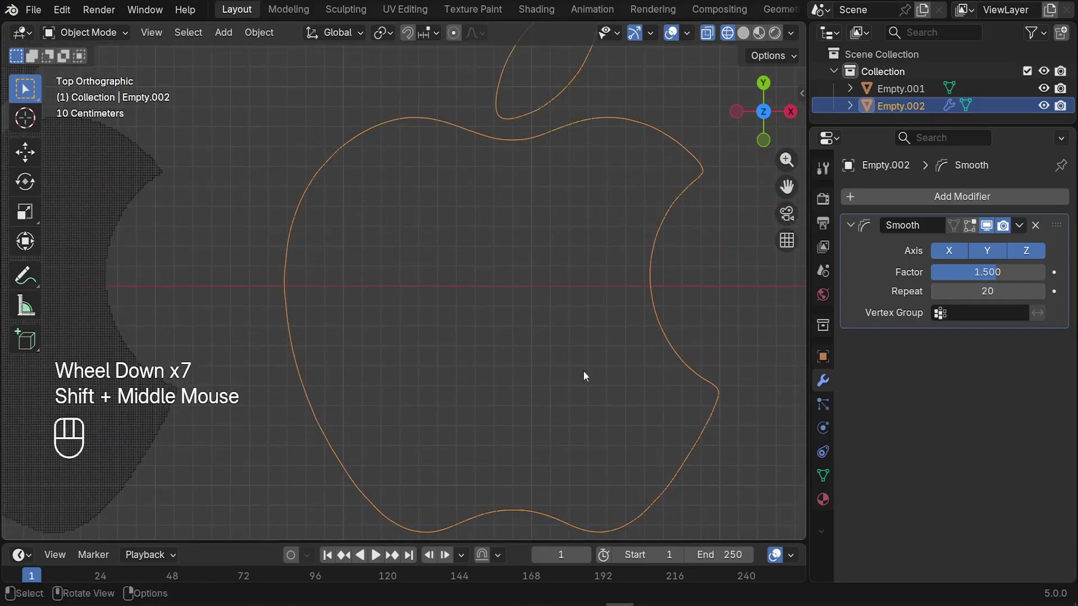
{"action": "middle_click_drag", "start_coordinate": [557, 162], "coordinate": [570, 292], "text": "shift"}
{"action": "scroll", "coordinate": [330, 264], "scroll_direction": "up", "scroll_amount": 5}
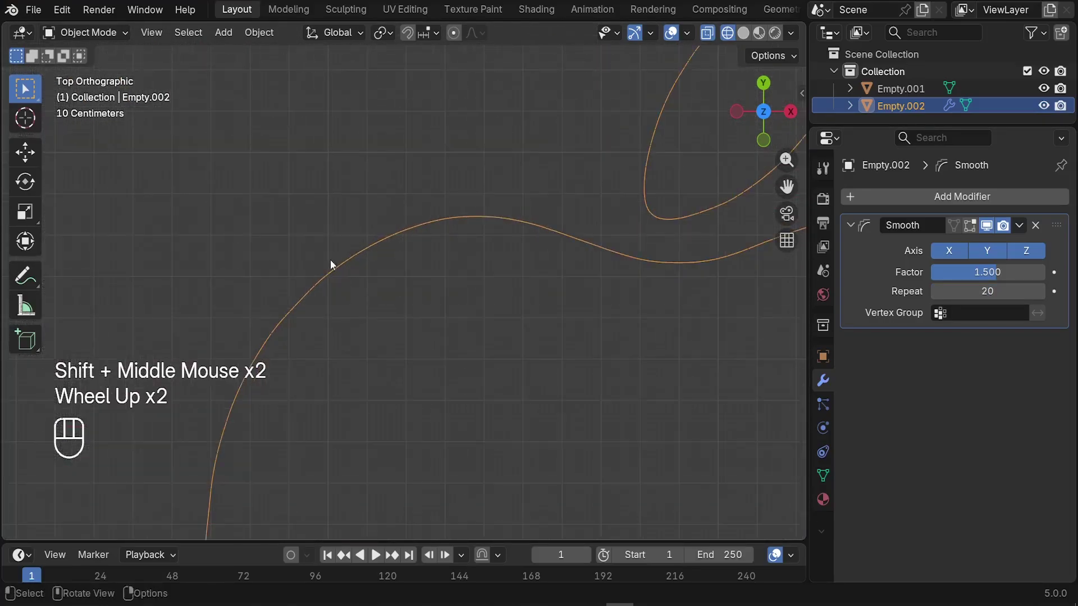
{"action": "scroll", "coordinate": [402, 269], "scroll_direction": "down", "scroll_amount": 3}
{"action": "left_click", "coordinate": [473, 264]}
{"action": "scroll", "coordinate": [560, 292], "scroll_direction": "down", "scroll_amount": 3, "text": "shift"}
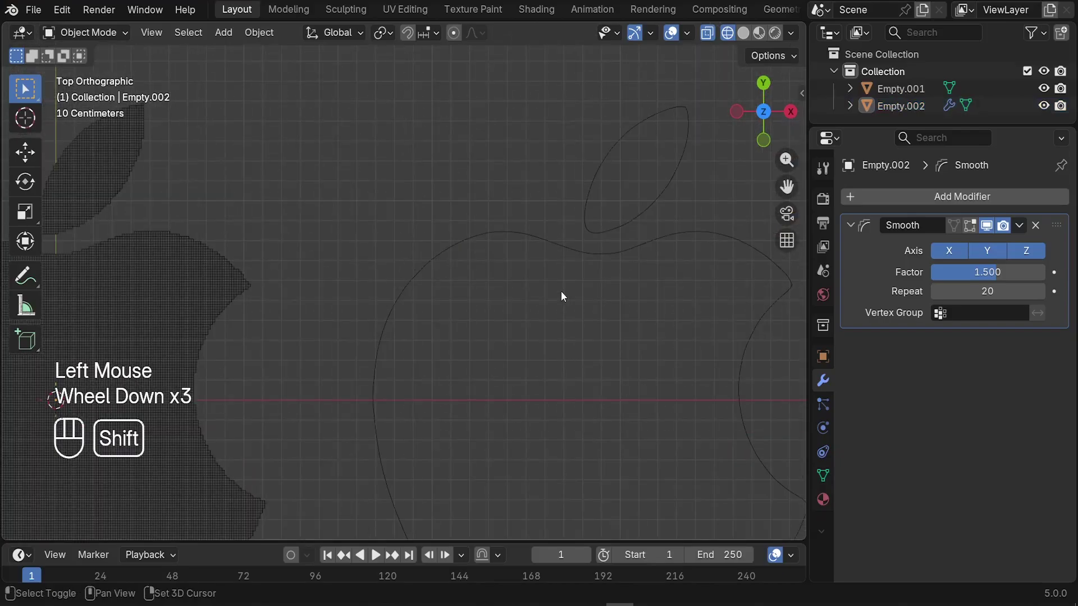
{"action": "middle_click_drag", "start_coordinate": [561, 292], "coordinate": [497, 186], "text": "shift"}
{"action": "left_click", "coordinate": [496, 186]}
{"action": "middle_click_drag", "start_coordinate": [494, 254], "coordinate": [483, 218], "text": "shift"}
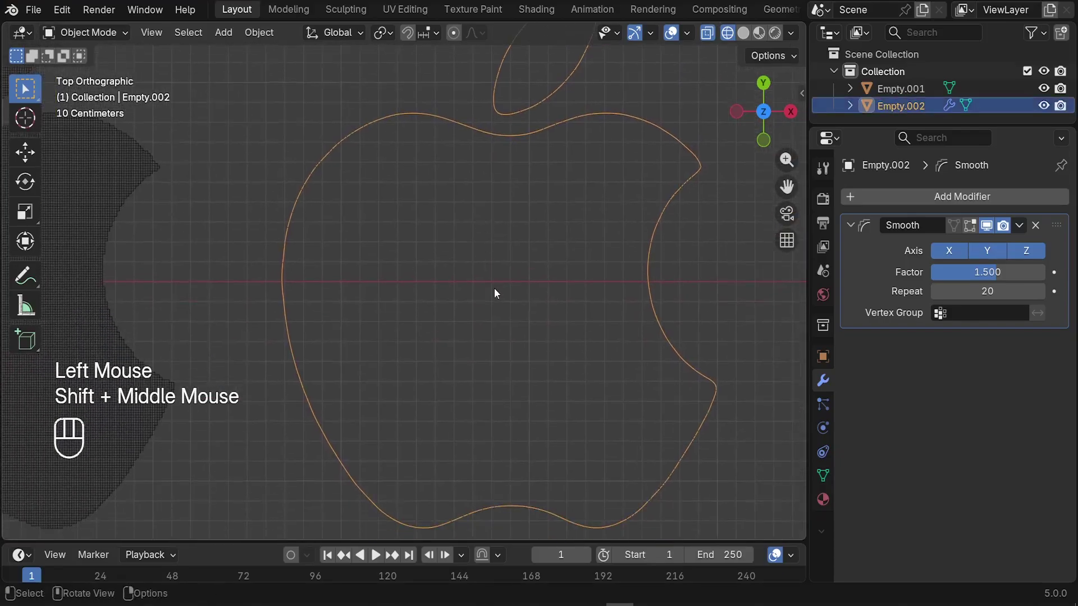
{"action": "scroll", "coordinate": [511, 277], "scroll_direction": "down", "scroll_amount": 2}
{"action": "middle_click_drag", "start_coordinate": [511, 278], "coordinate": [510, 296], "text": "shift"}
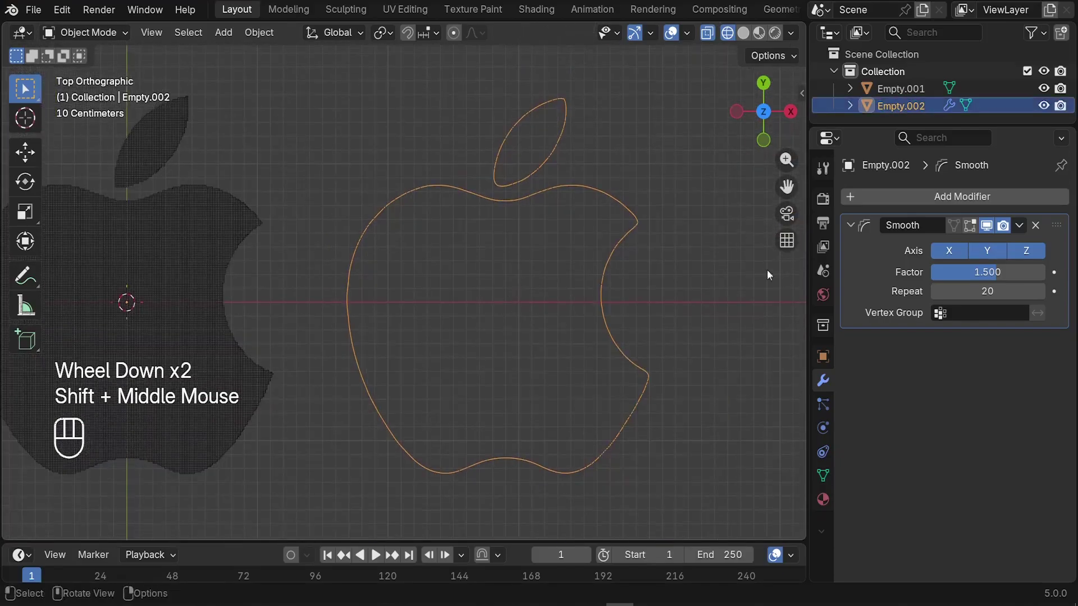
{"action": "left_click", "coordinate": [1019, 226]}
Apply the Smooth modifier and enter Edit Mode to inspect the outline's vertices.
{"action": "left_click", "coordinate": [998, 243]}
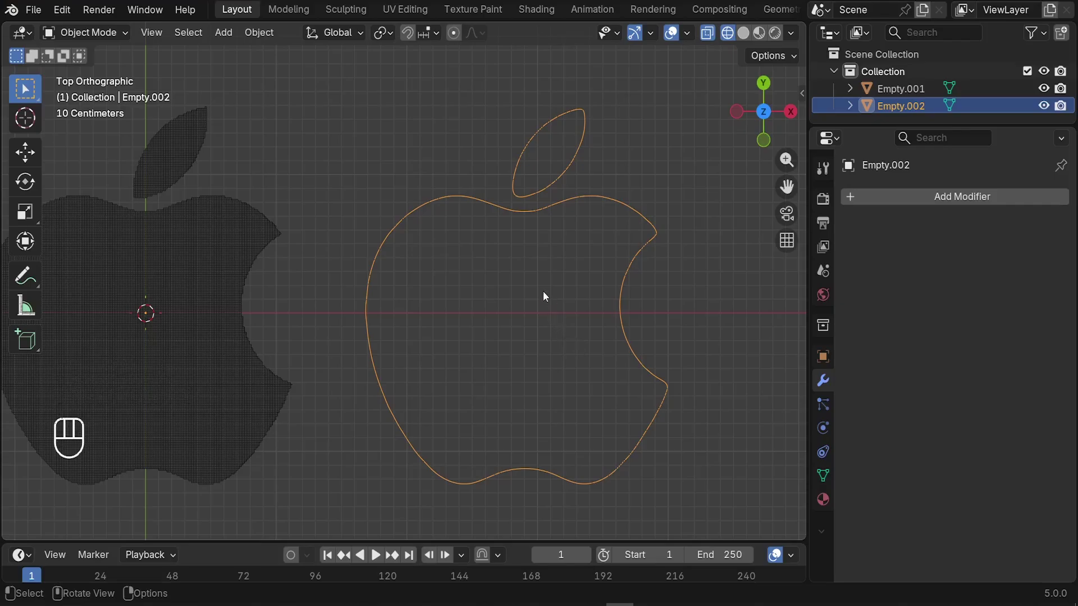
{"action": "scroll", "coordinate": [459, 211], "scroll_direction": "up", "scroll_amount": 2}
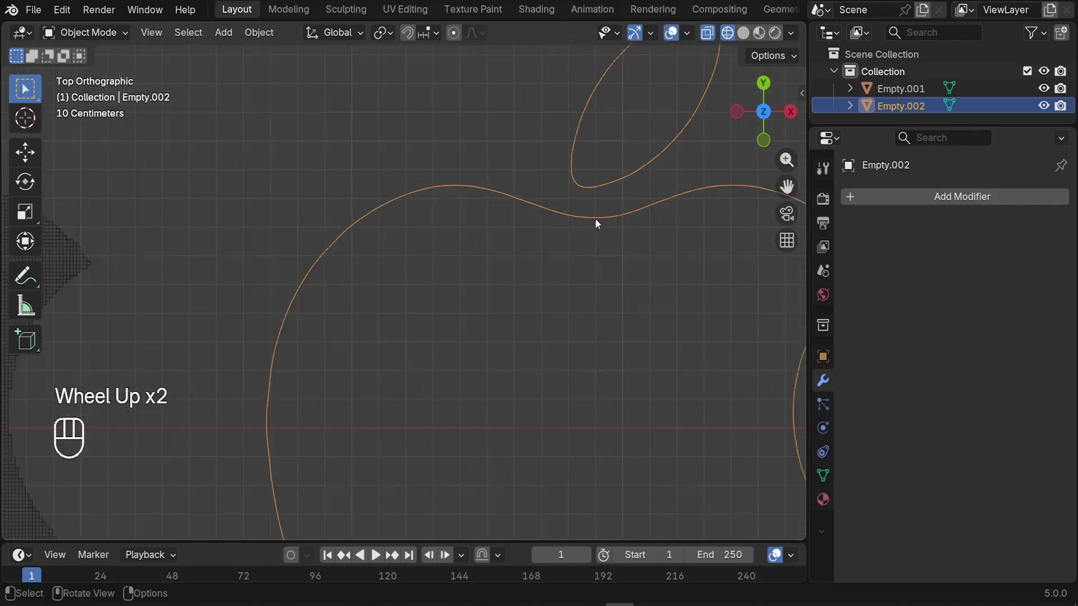
{"action": "key", "text": "Tab"}
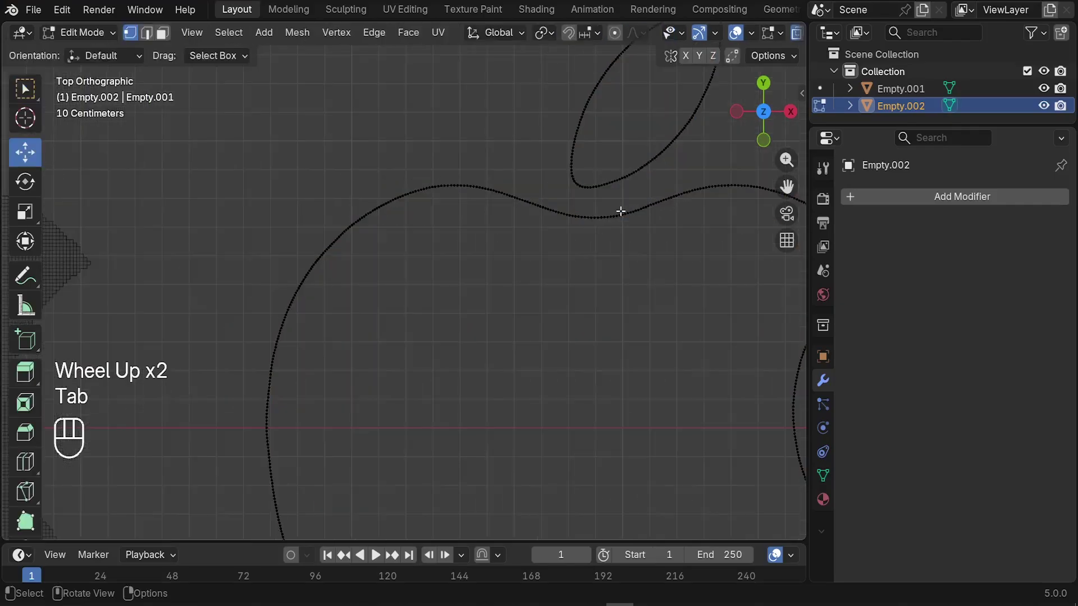
{"action": "scroll", "coordinate": [353, 221], "scroll_direction": "up", "scroll_amount": 6}
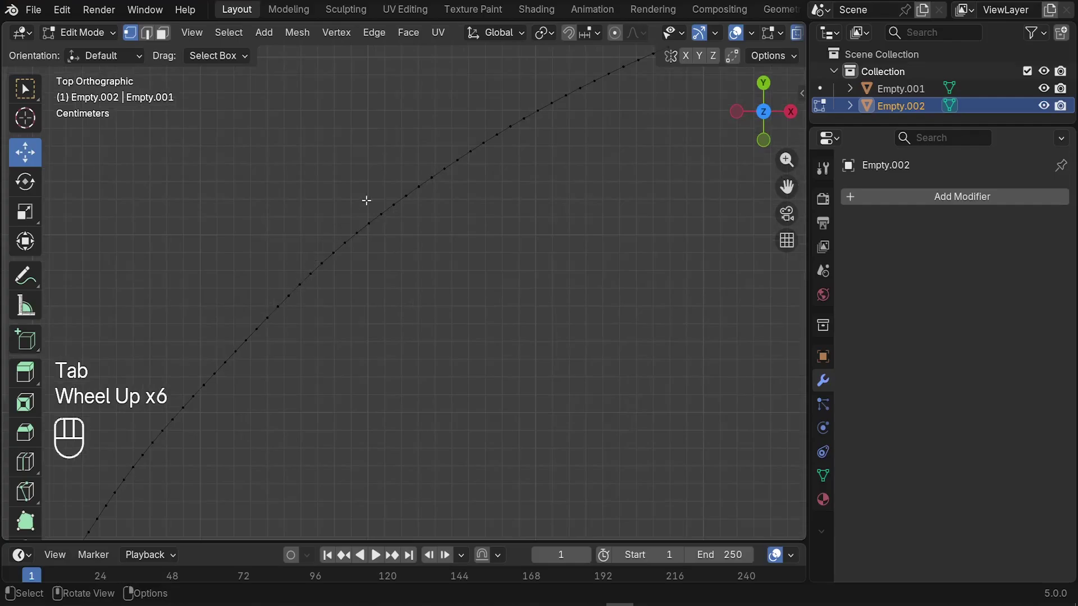
{"action": "scroll", "coordinate": [418, 173], "scroll_direction": "down", "scroll_amount": 3}
{"action": "scroll", "coordinate": [348, 242], "scroll_direction": "down", "scroll_amount": 3}
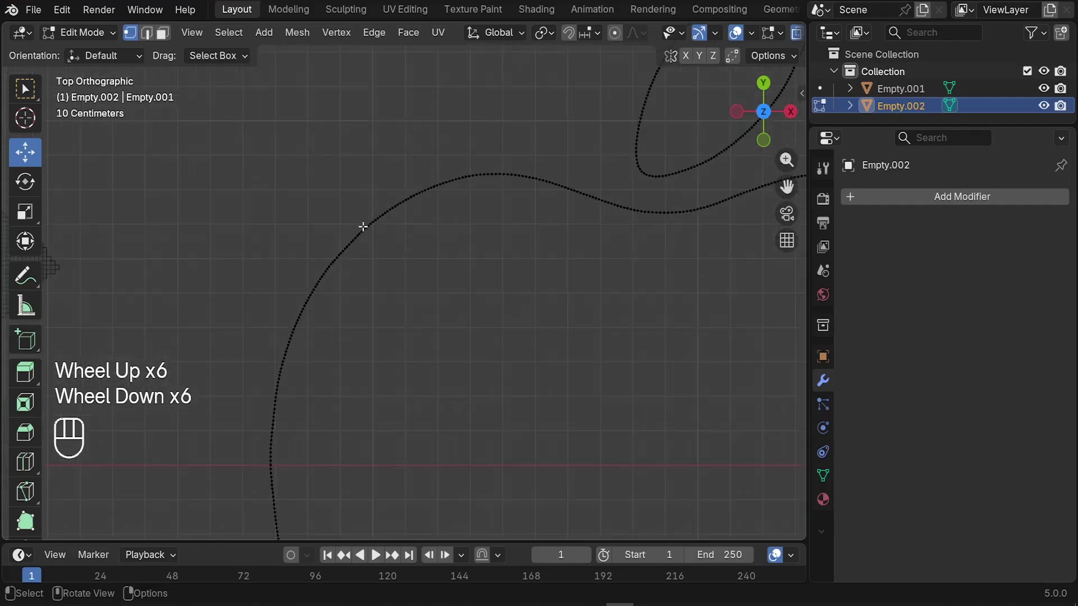
{"action": "middle_click_drag", "start_coordinate": [629, 342], "coordinate": [402, 292], "text": "shift"}
{"action": "scroll", "coordinate": [506, 172], "scroll_direction": "down", "scroll_amount": 2}
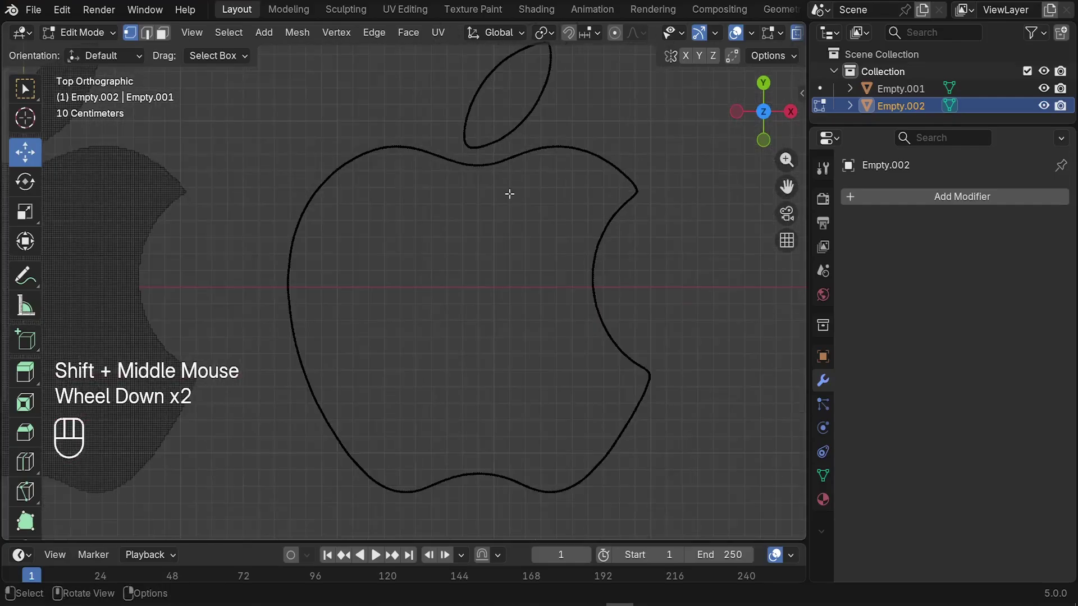
Un-subdivide all outline vertices with 3 iterations, then deselect everything.
{"action": "key", "text": "a"}
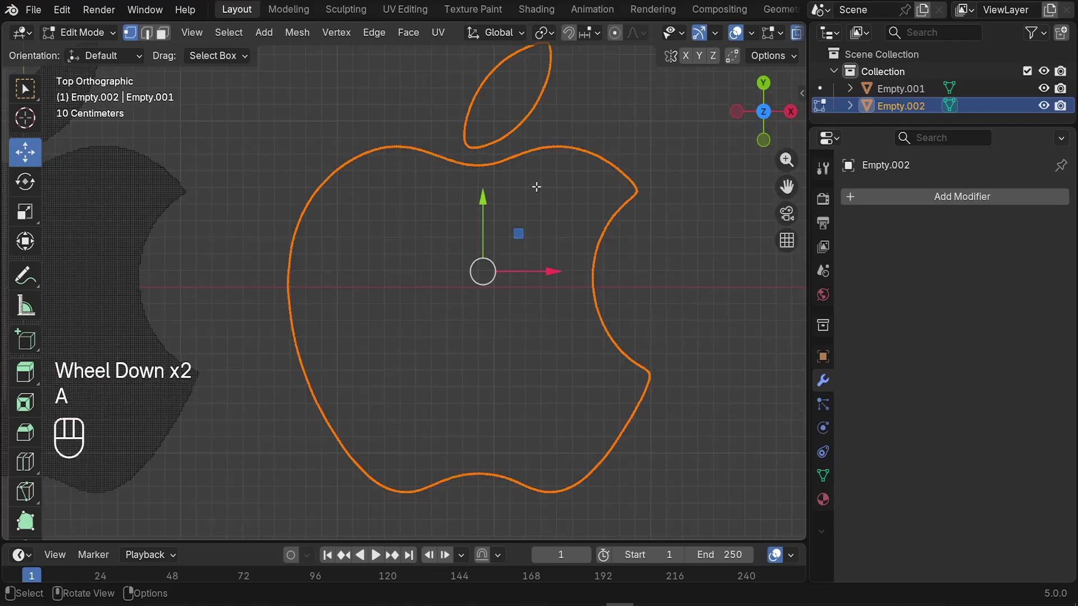
{"action": "middle_click_drag", "start_coordinate": [536, 187], "coordinate": [532, 234], "text": "shift"}
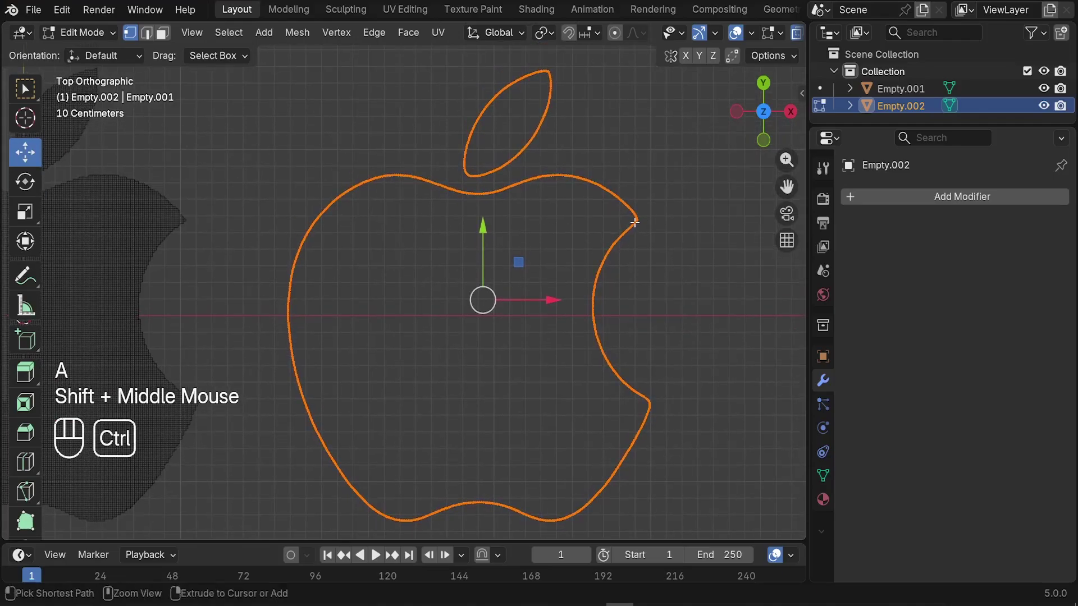
{"action": "key", "text": "ctrl+e"}
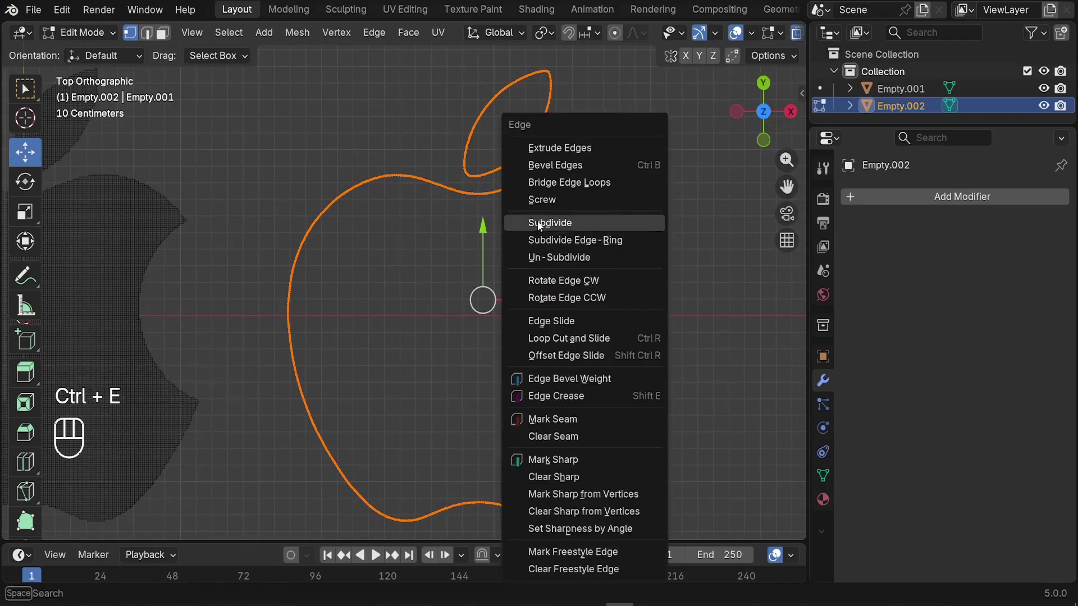
{"action": "left_click", "coordinate": [541, 258]}
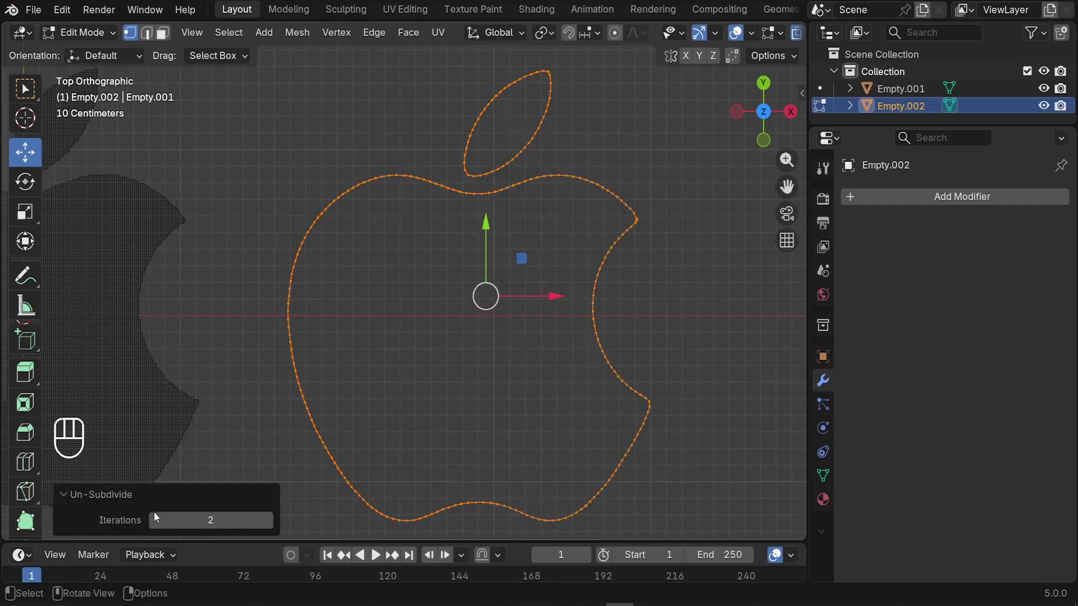
{"action": "left_click", "coordinate": [267, 522]}
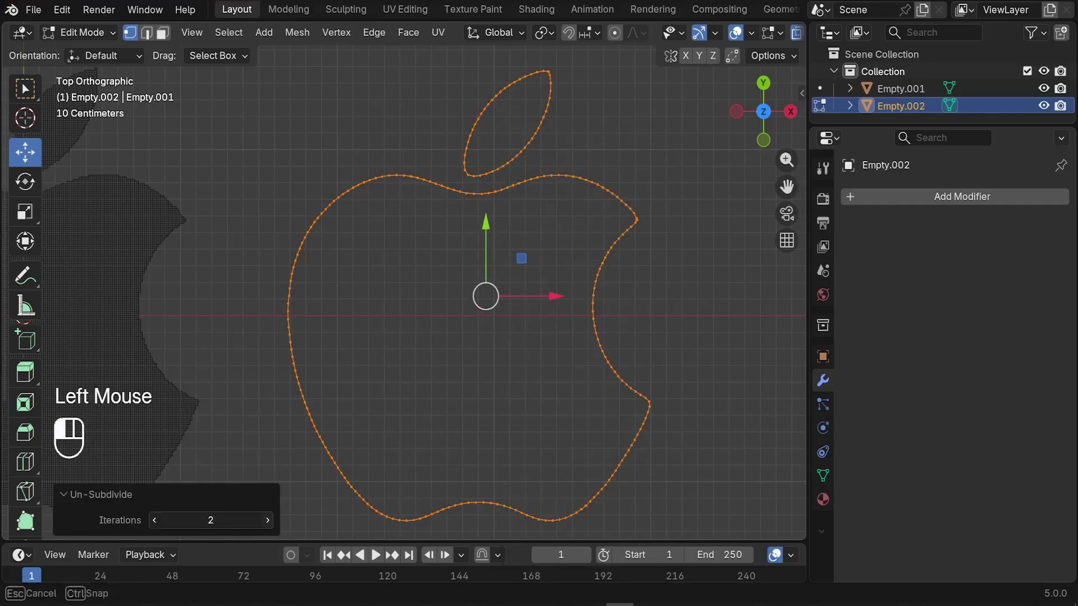
{"action": "left_click", "coordinate": [267, 522]}
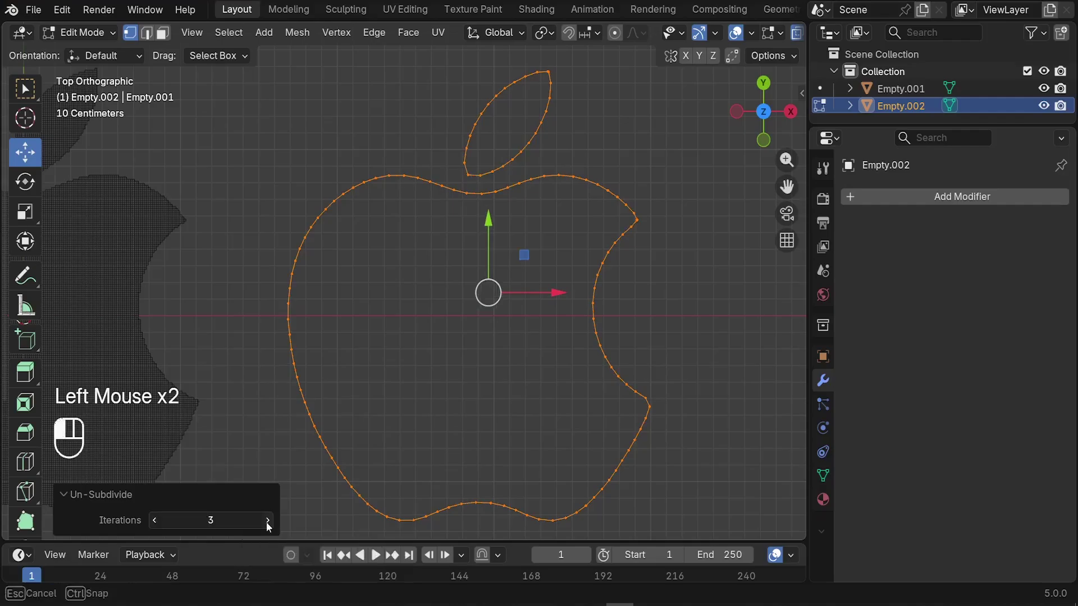
{"action": "left_click", "coordinate": [152, 521]}
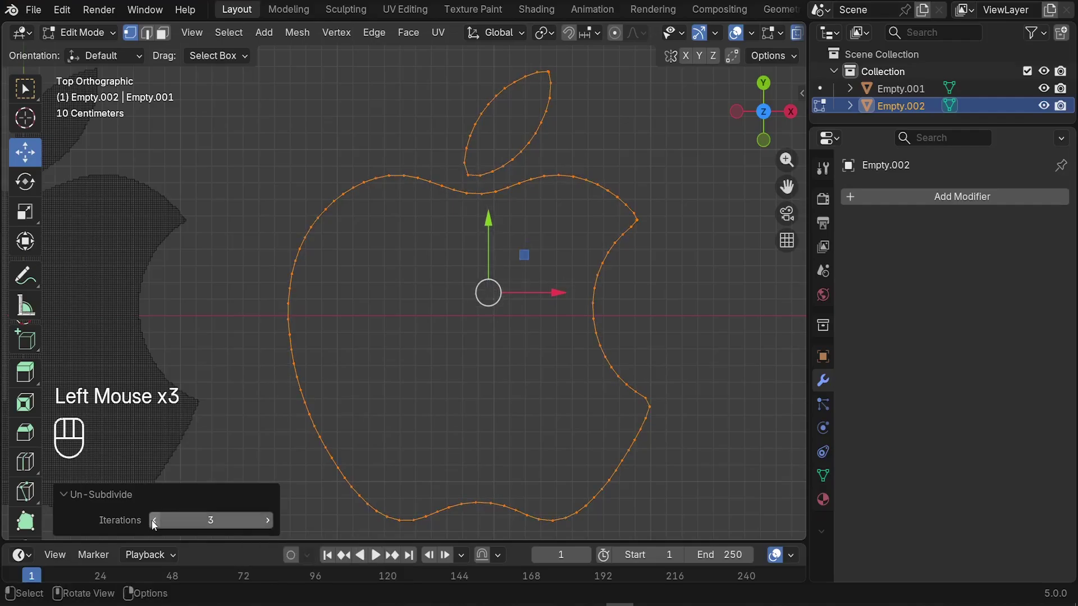
{"action": "left_click", "coordinate": [592, 475]}
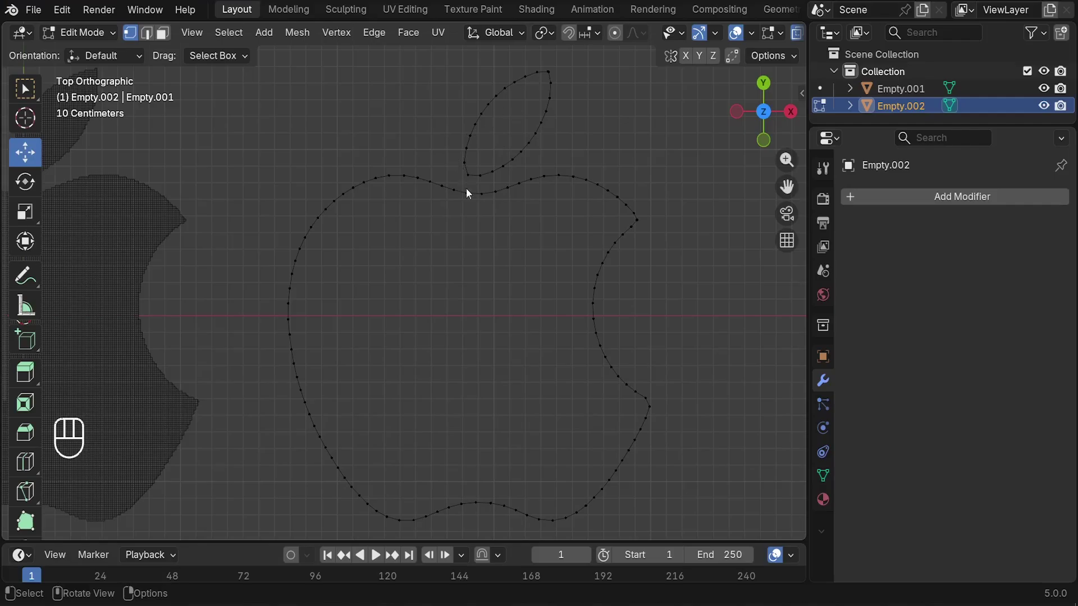
Fill the selected apple and leaf outlines with faces and switch the viewport to Solid shading.
{"action": "left_click", "coordinate": [474, 221]}
{"action": "key", "text": "a"}
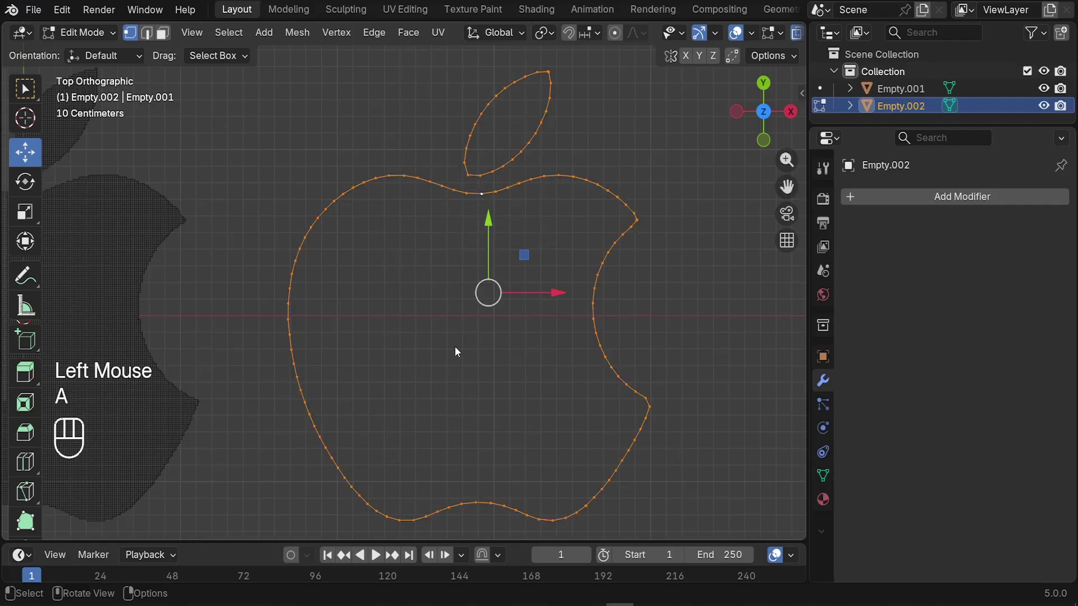
{"action": "key", "text": "f"}
{"action": "middle_click_drag", "start_coordinate": [455, 352], "coordinate": [503, 153]}
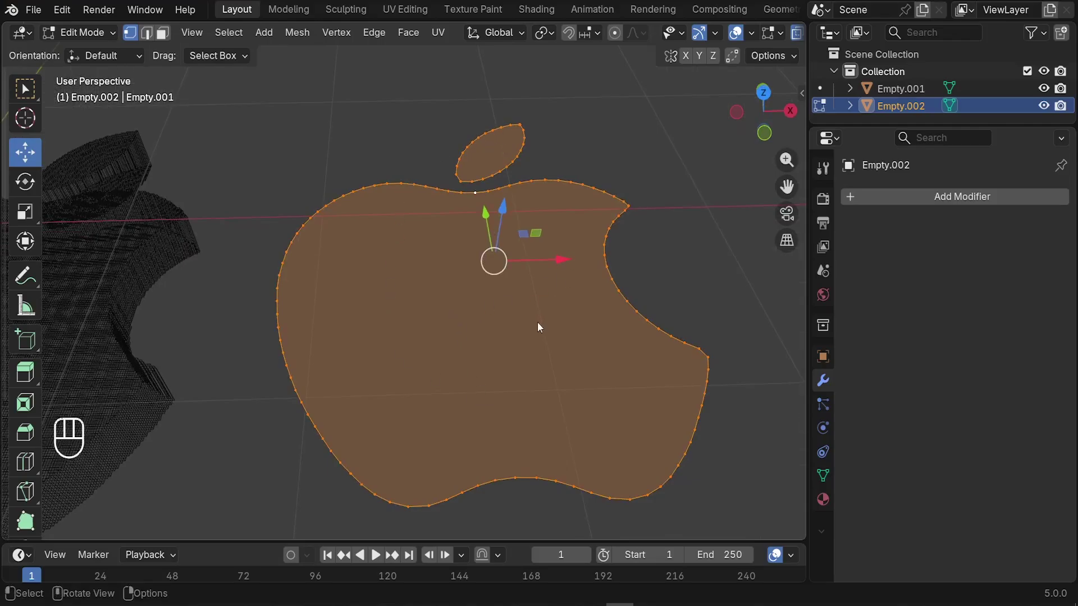
{"action": "key", "text": "z"}
{"action": "left_click", "coordinate": [579, 305]}
{"action": "mouse_move", "coordinate": [580, 305]}
{"action": "middle_mouse_down"}
{"action": "mouse_move", "coordinate": [672, 273]}
{"action": "mouse_move", "coordinate": [602, 353]}
{"action": "mouse_move", "coordinate": [553, 367]}
{"action": "middle_mouse_up"}
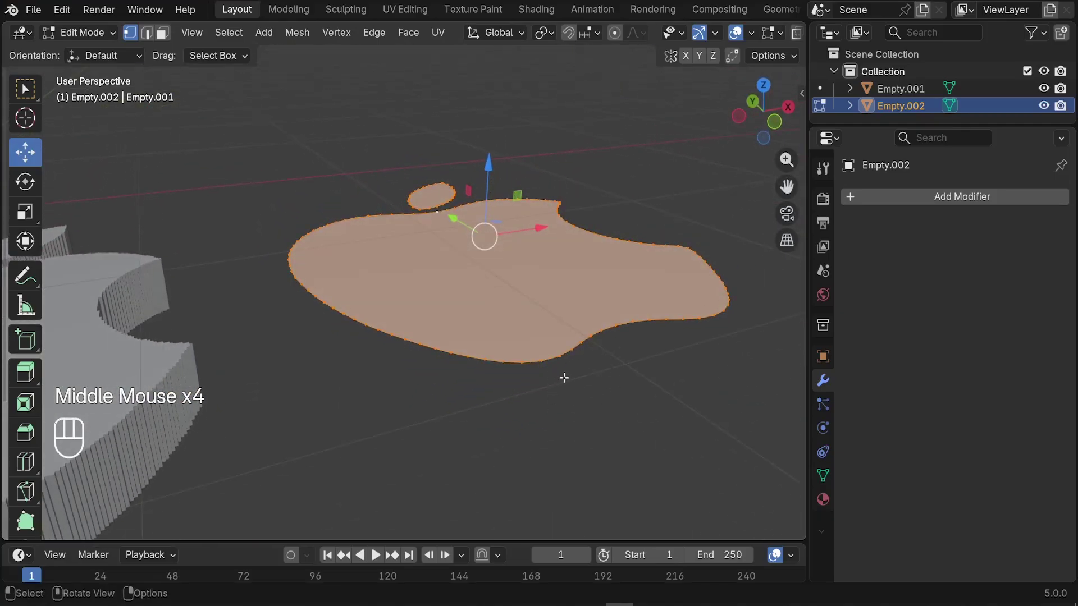
Add a Solidify modifier to the apple with a thickness of 0.3 m.
{"action": "left_click", "coordinate": [949, 198]}
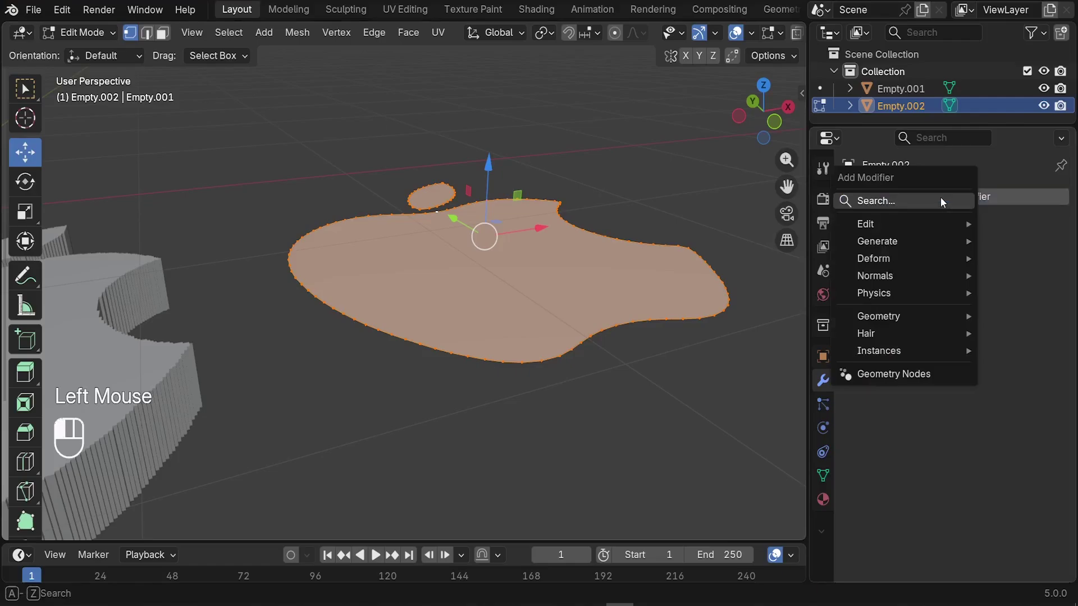
{"action": "left_click", "coordinate": [942, 201]}
{"action": "type", "text": "sol"}
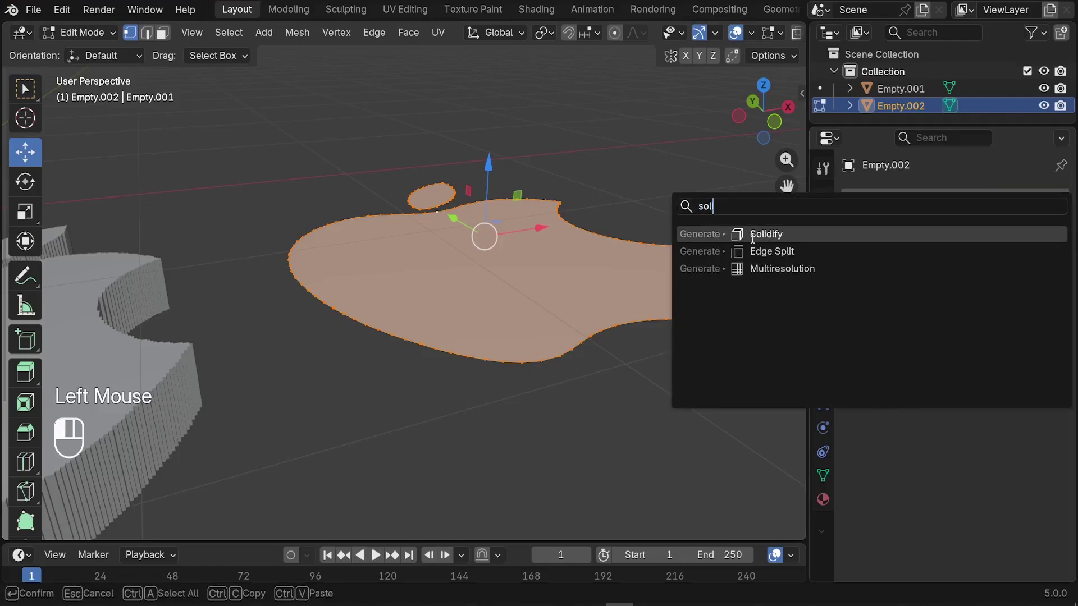
{"action": "left_click", "coordinate": [753, 236]}
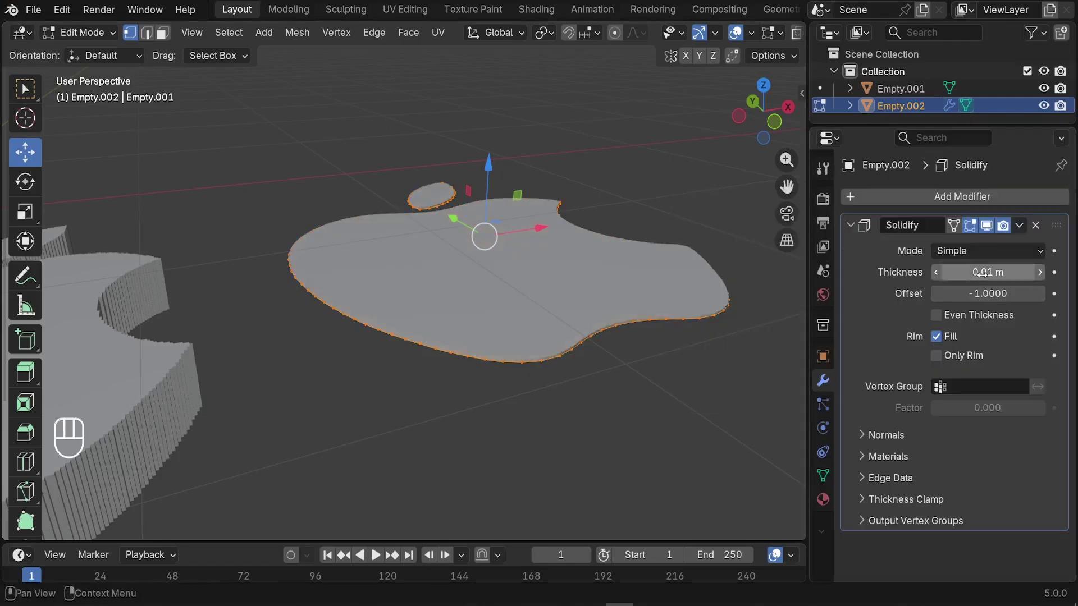
{"action": "left_click_drag", "start_coordinate": [982, 272], "coordinate": [1028, 272]}
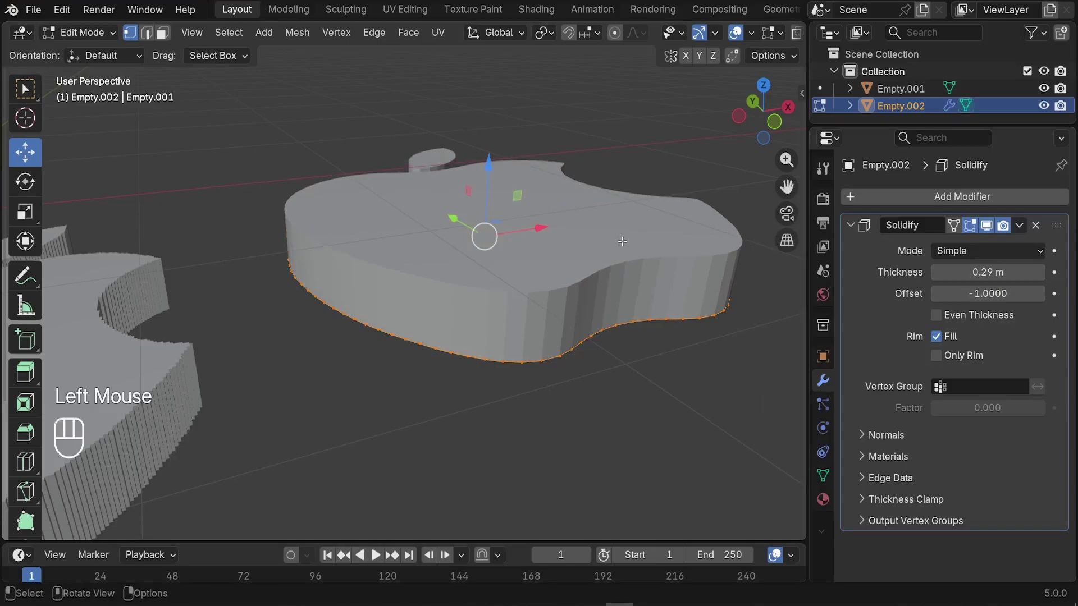
{"action": "middle_click_drag", "start_coordinate": [622, 242], "coordinate": [857, 278]}
{"action": "left_click", "coordinate": [990, 272]}
{"action": "type", "text": "0."}
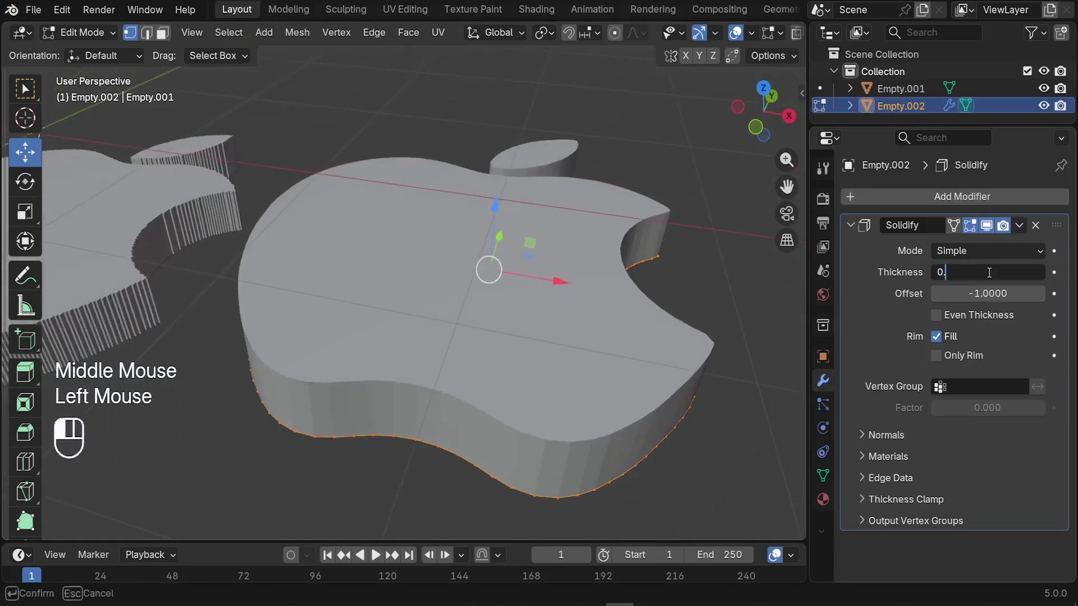
{"action": "type", "text": "3"}
{"action": "key", "text": "Return"}
{"action": "middle_click_drag", "start_coordinate": [561, 426], "coordinate": [403, 437]}
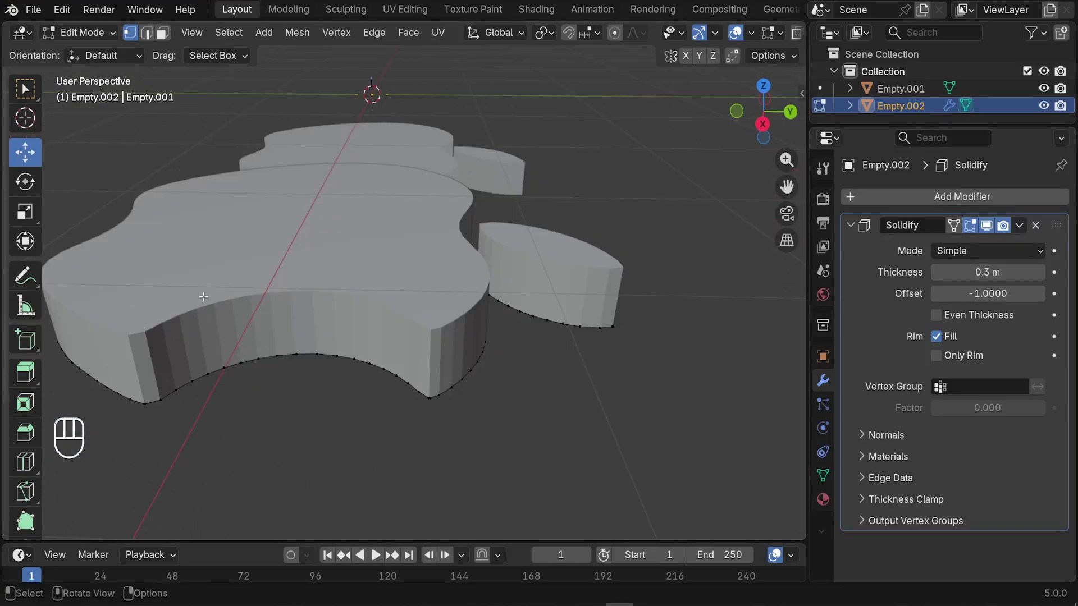
Annotate a downward arrow by the leaf and an upward arrow on the body, then deselect all.
{"action": "left_click", "coordinate": [25, 275]}
{"action": "mouse_move", "coordinate": [548, 330]}
{"action": "left_mouse_down"}
{"action": "mouse_move", "coordinate": [544, 395]}
{"action": "mouse_move", "coordinate": [560, 375]}
{"action": "left_mouse_up"}
{"action": "left_click_drag", "start_coordinate": [310, 343], "coordinate": [310, 288]}
{"action": "left_click_drag", "start_coordinate": [302, 307], "coordinate": [324, 315]}
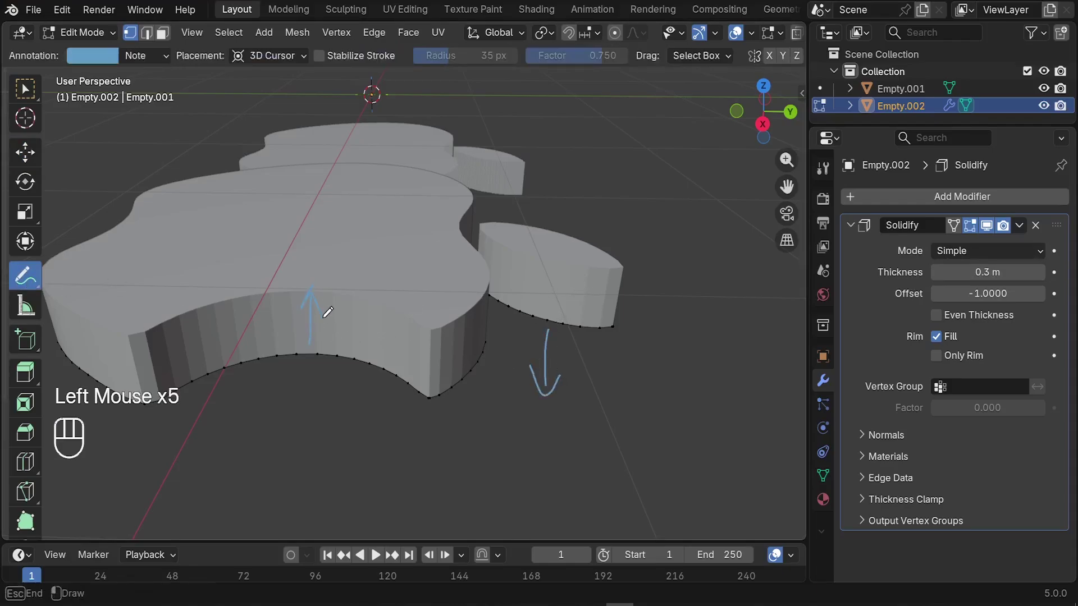
{"action": "left_click", "coordinate": [25, 153]}
{"action": "key", "text": "alt+a"}
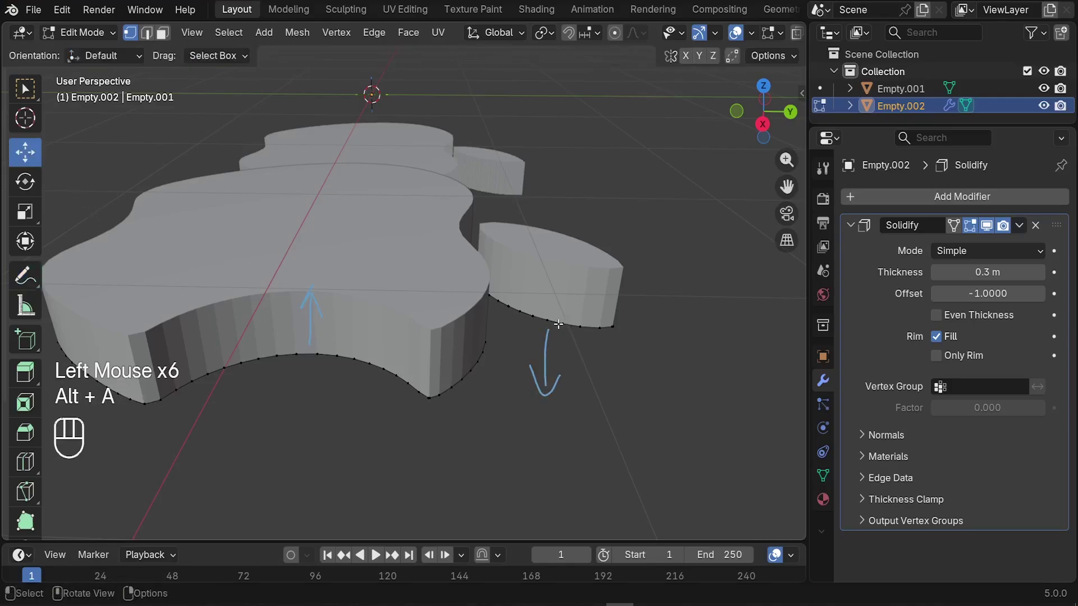
Select the leaf and recalculate its normals to face inside, then return to Object Mode.
{"action": "key", "text": "l"}
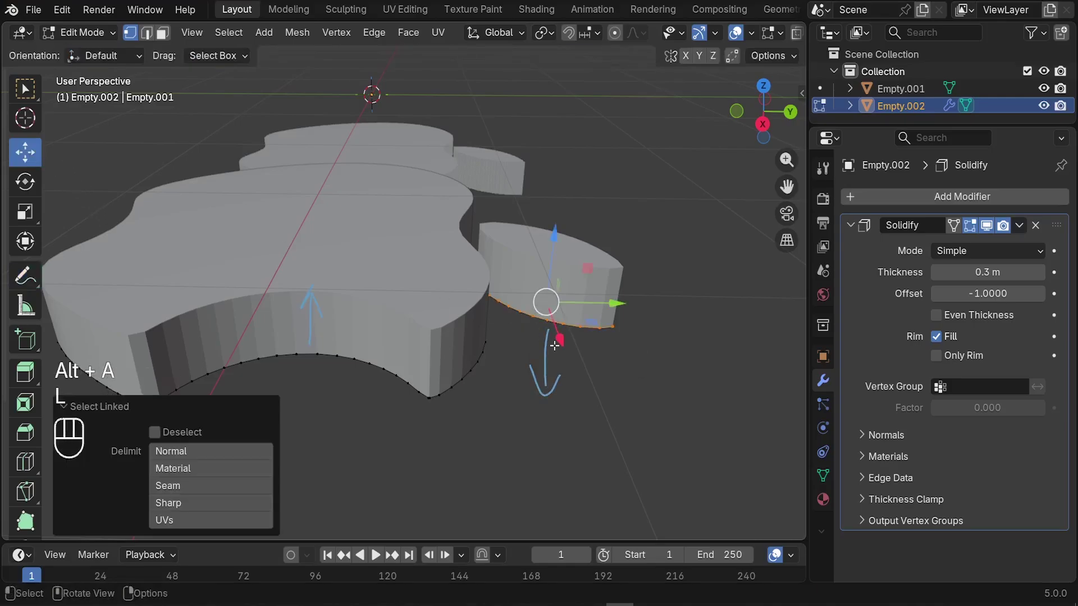
{"action": "key", "text": "shift"}
{"action": "key", "text": "shift+n"}
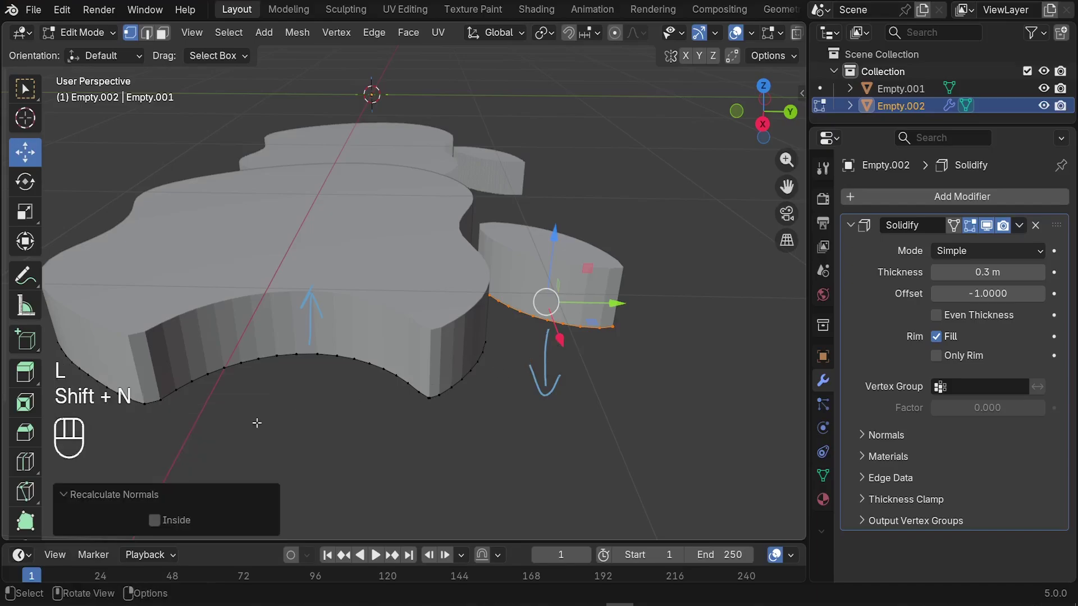
{"action": "left_click", "coordinate": [155, 521]}
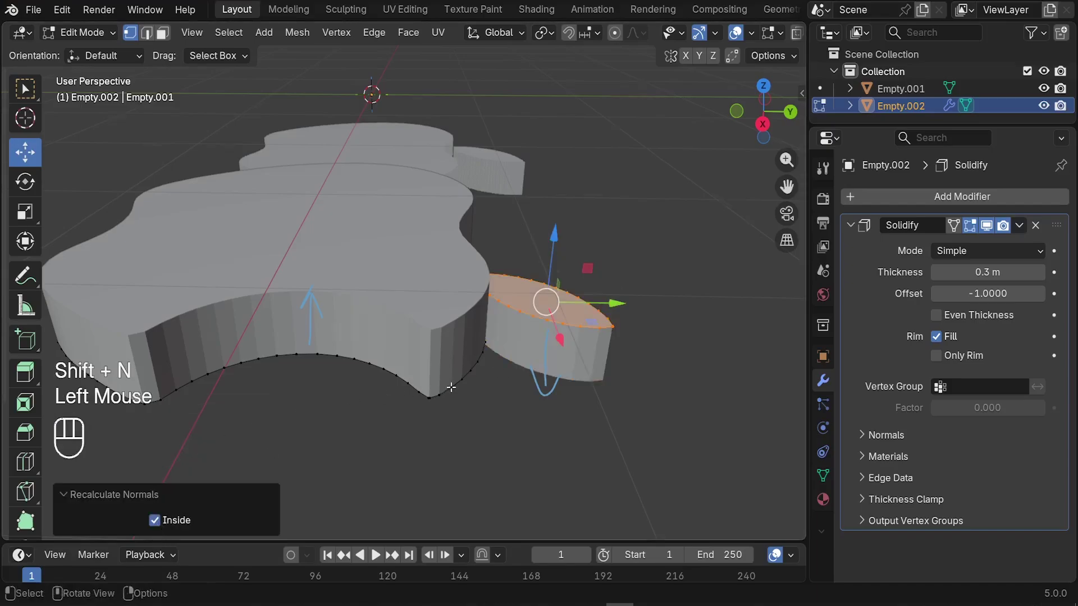
{"action": "middle_click_drag", "start_coordinate": [451, 387], "coordinate": [346, 336]}
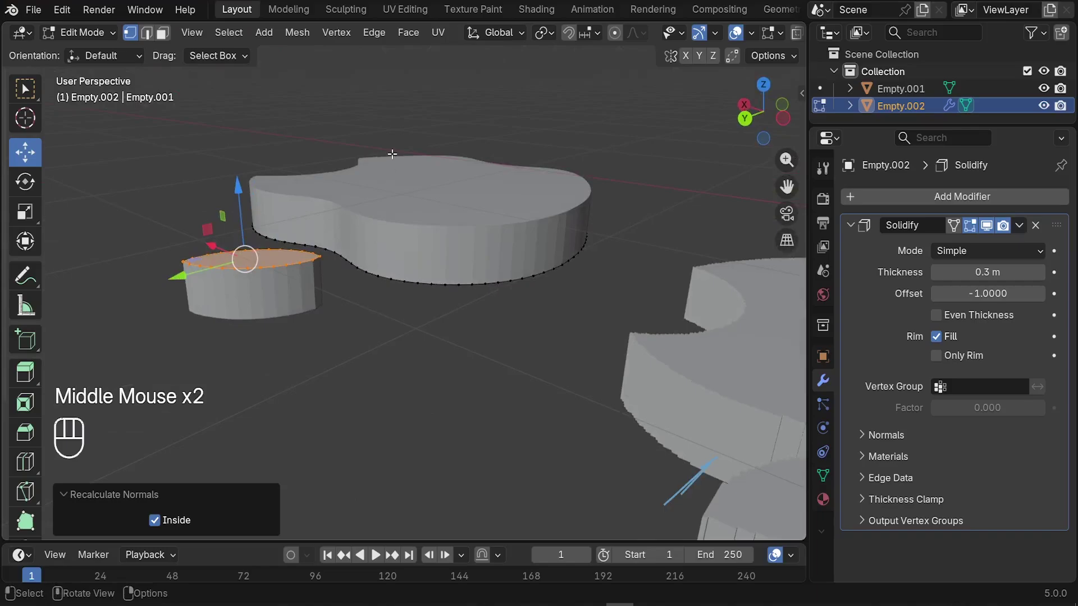
{"action": "middle_click_drag", "start_coordinate": [389, 155], "coordinate": [542, 349]}
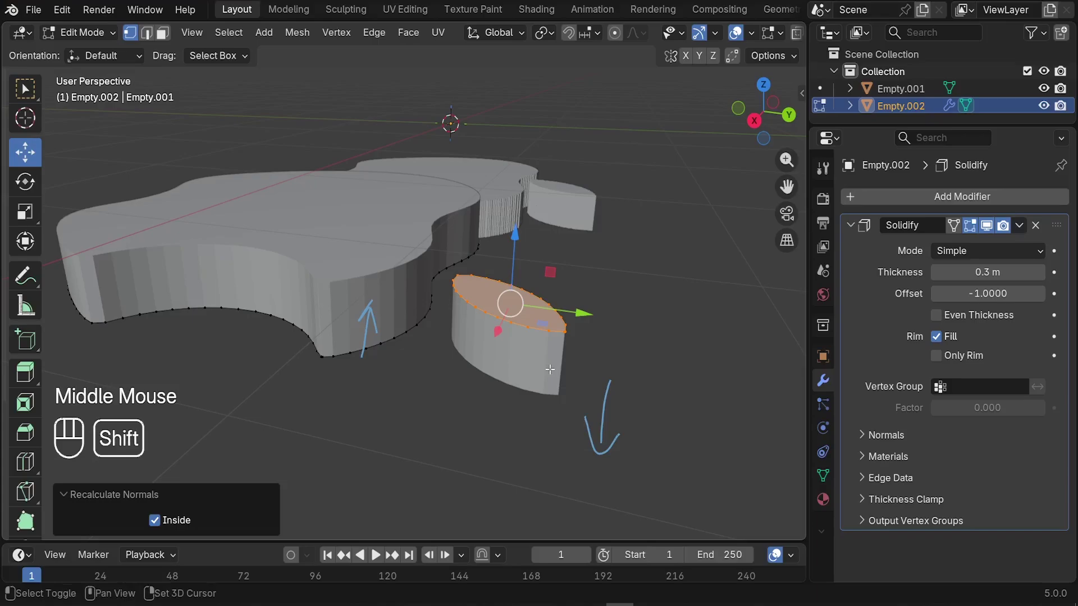
{"action": "key", "text": "Tab"}
Shade the apple smooth, then apply Shade Auto Smooth at 30°.
{"action": "middle_click_drag", "start_coordinate": [321, 341], "coordinate": [500, 315]}
{"action": "left_click", "coordinate": [504, 275]}
{"action": "right_click", "coordinate": [504, 275]}
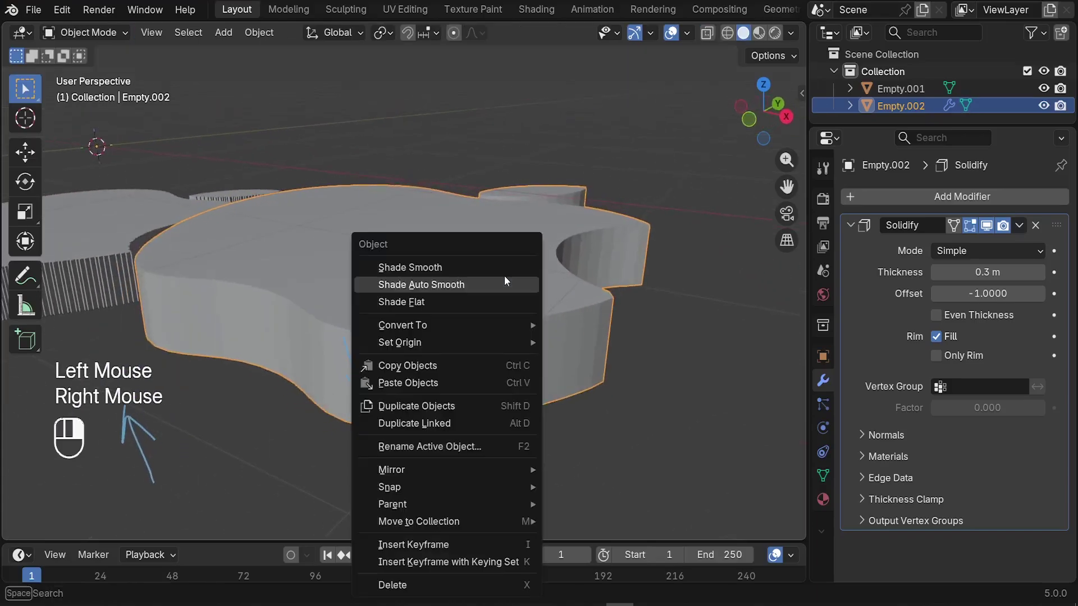
{"action": "left_click", "coordinate": [454, 268]}
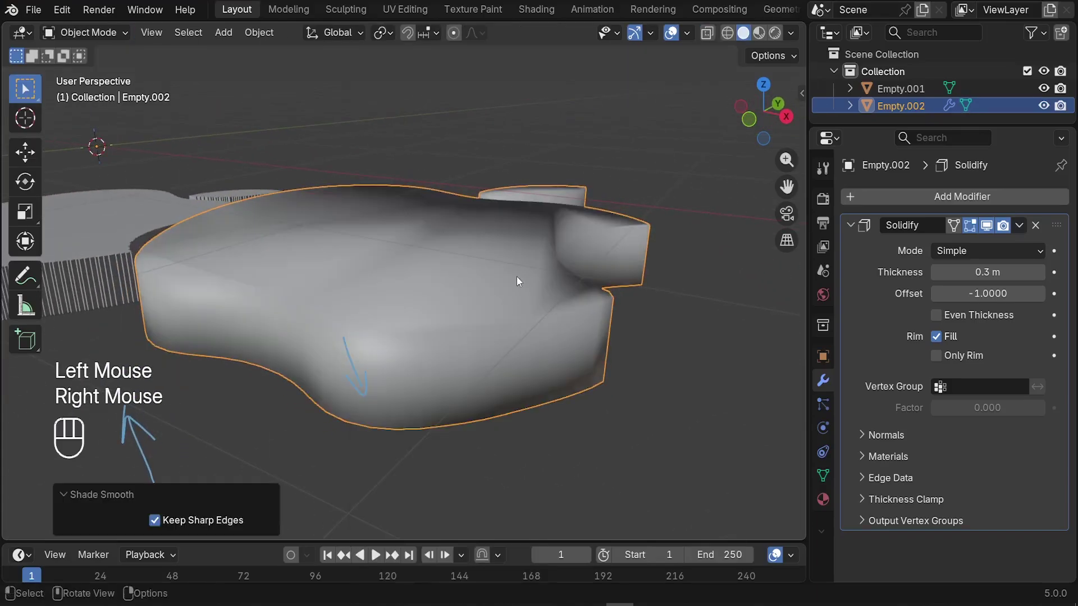
{"action": "right_click", "coordinate": [449, 272]}
{"action": "left_click", "coordinate": [411, 289]}
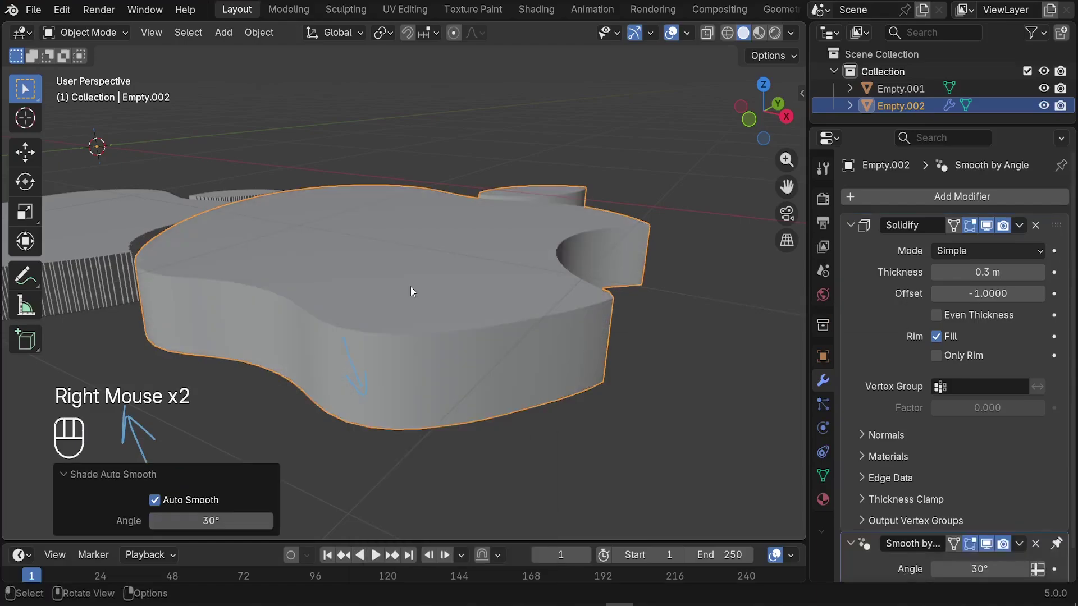
{"action": "middle_click_drag", "start_coordinate": [621, 441], "coordinate": [590, 422]}
{"action": "left_click", "coordinate": [590, 422]}
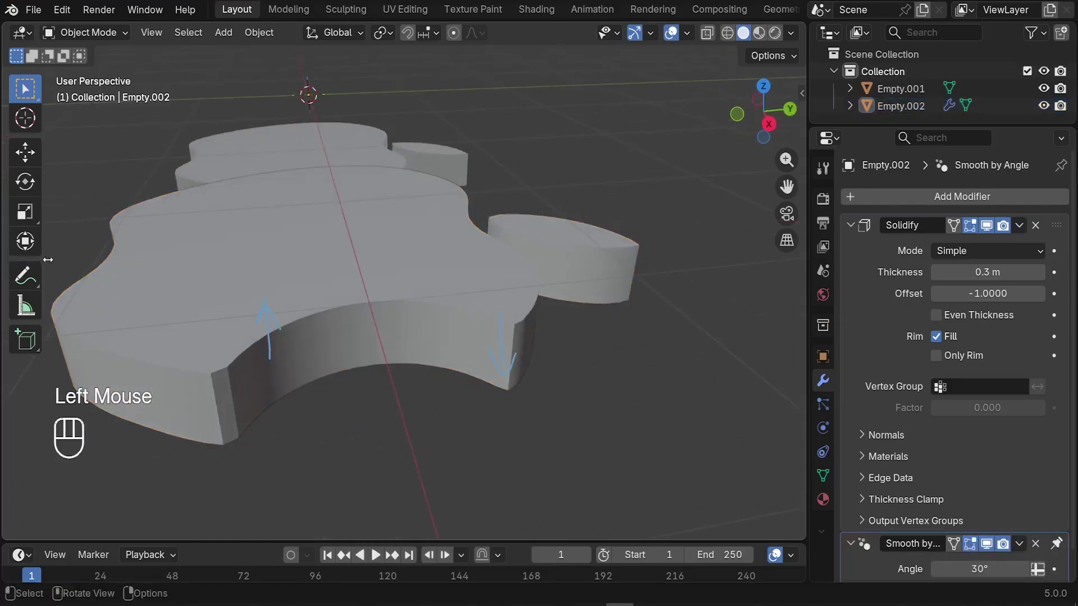
Erase both annotation arrows and reselect the apple to inspect it.
{"action": "left_click", "coordinate": [24, 276]}
{"action": "mouse_move", "coordinate": [272, 366]}
{"action": "left_mouse_down", "text": "ctrl"}
{"action": "mouse_move", "coordinate": [270, 291]}
{"action": "mouse_move", "coordinate": [264, 316]}
{"action": "left_mouse_up", "text": "ctrl"}
{"action": "mouse_move", "coordinate": [537, 404]}
{"action": "left_mouse_down", "text": "ctrl"}
{"action": "mouse_move", "coordinate": [511, 369]}
{"action": "mouse_move", "coordinate": [501, 306]}
{"action": "mouse_move", "coordinate": [505, 356]}
{"action": "left_mouse_up", "text": "ctrl"}
{"action": "left_click", "coordinate": [25, 151]}
{"action": "left_click", "coordinate": [315, 346]}
{"action": "middle_click_drag", "start_coordinate": [318, 345], "coordinate": [488, 339]}
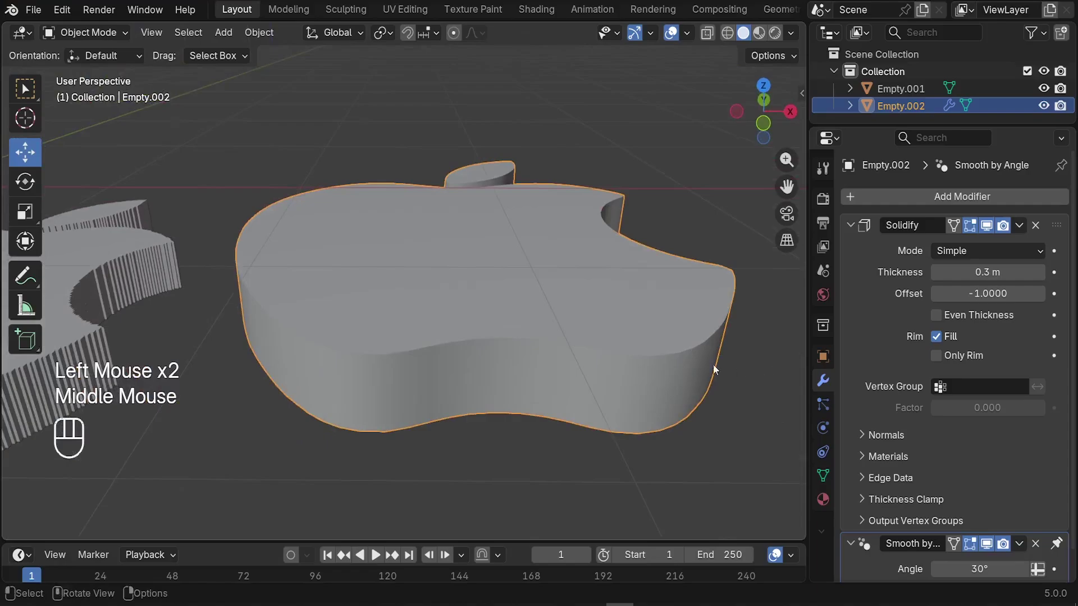
{"action": "middle_click_drag", "start_coordinate": [713, 366], "coordinate": [568, 356]}
{"action": "scroll", "coordinate": [532, 417], "scroll_direction": "up", "scroll_amount": 2}
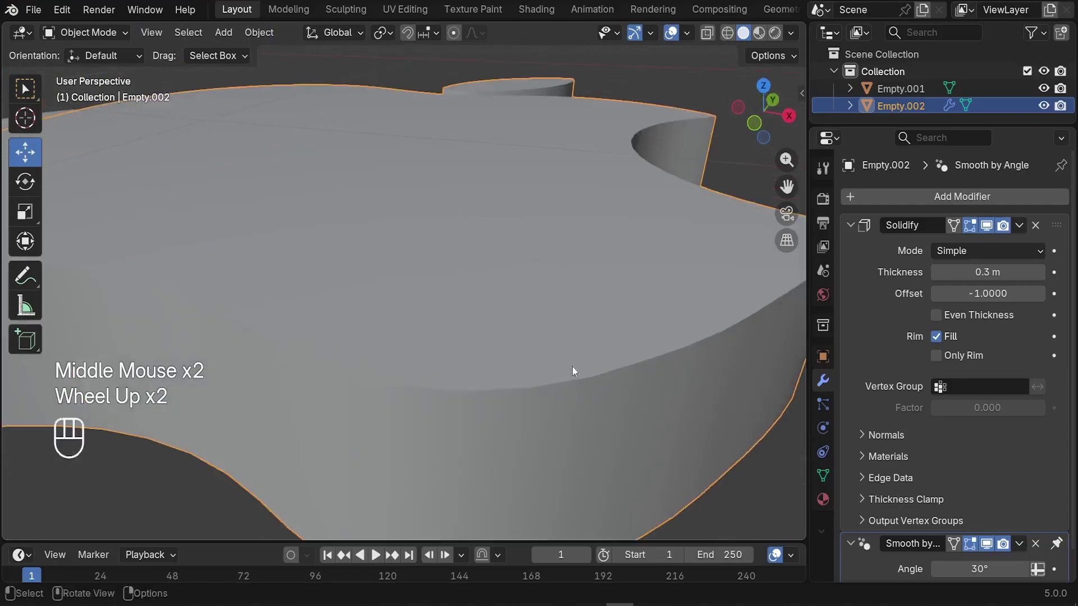
{"action": "scroll", "coordinate": [571, 372], "scroll_direction": "down", "scroll_amount": 2}
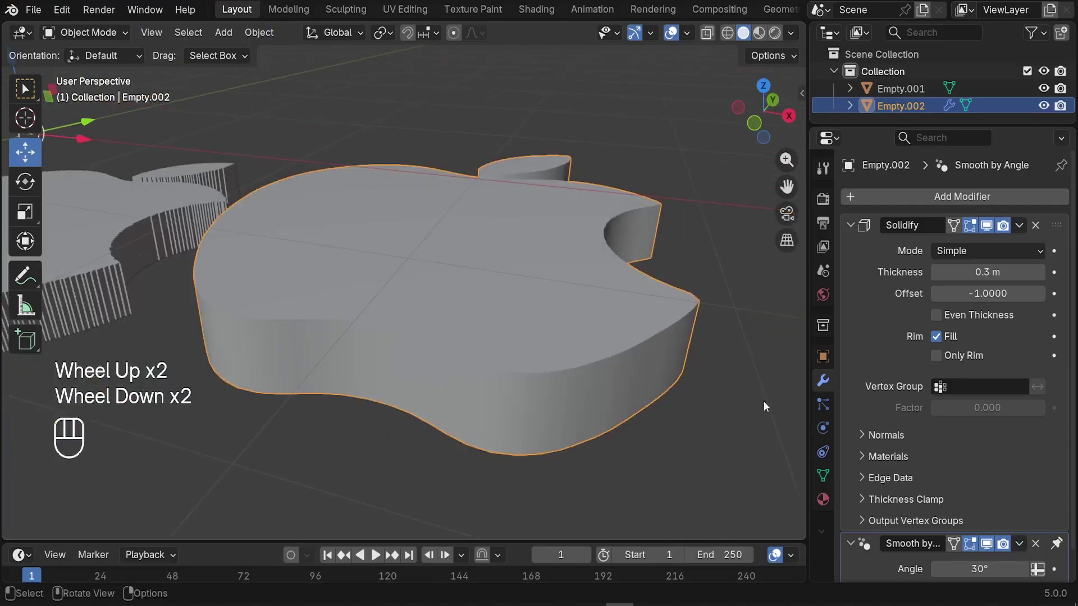
Add a Bevel modifier to the solidified apple and inspect its softened top edge.
{"action": "left_click", "coordinate": [901, 194]}
{"action": "type", "text": "beve"}
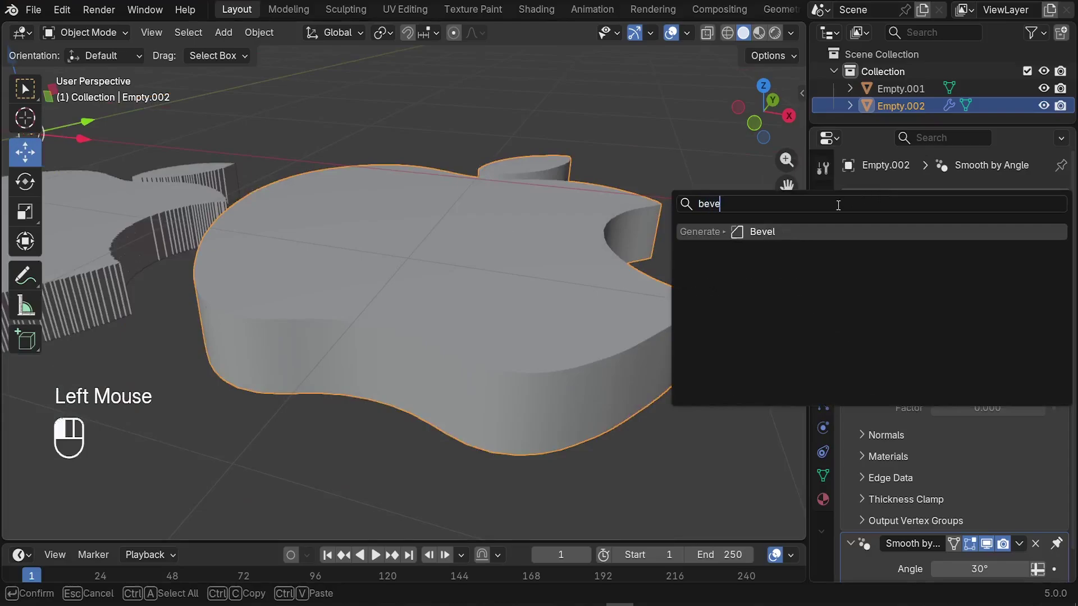
{"action": "left_click", "coordinate": [764, 231]}
{"action": "scroll", "coordinate": [381, 337], "scroll_direction": "up", "scroll_amount": 4}
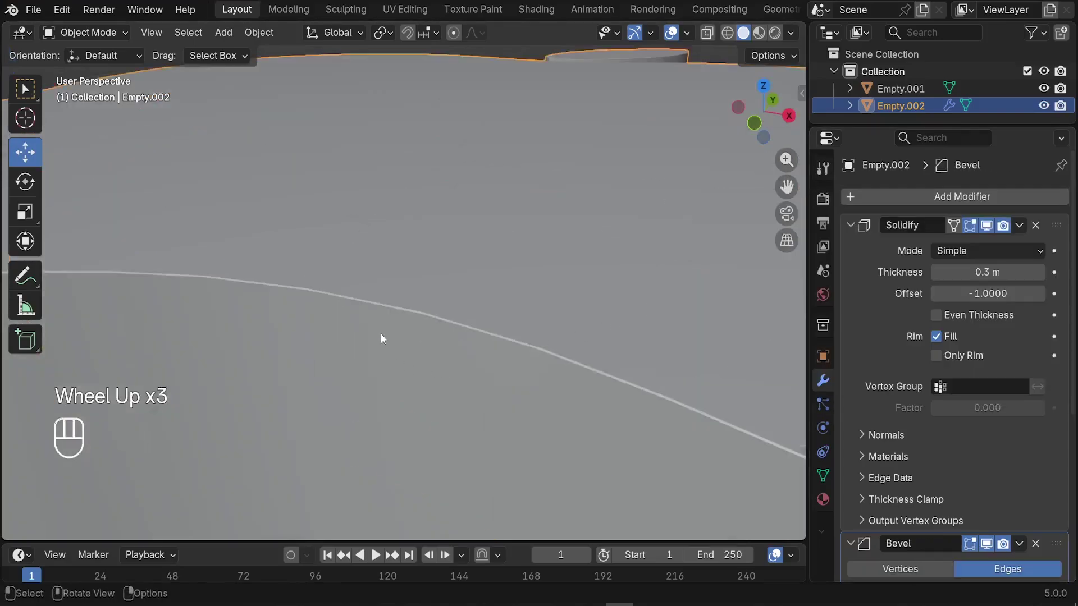
{"action": "scroll", "coordinate": [416, 260], "scroll_direction": "down", "scroll_amount": 2}
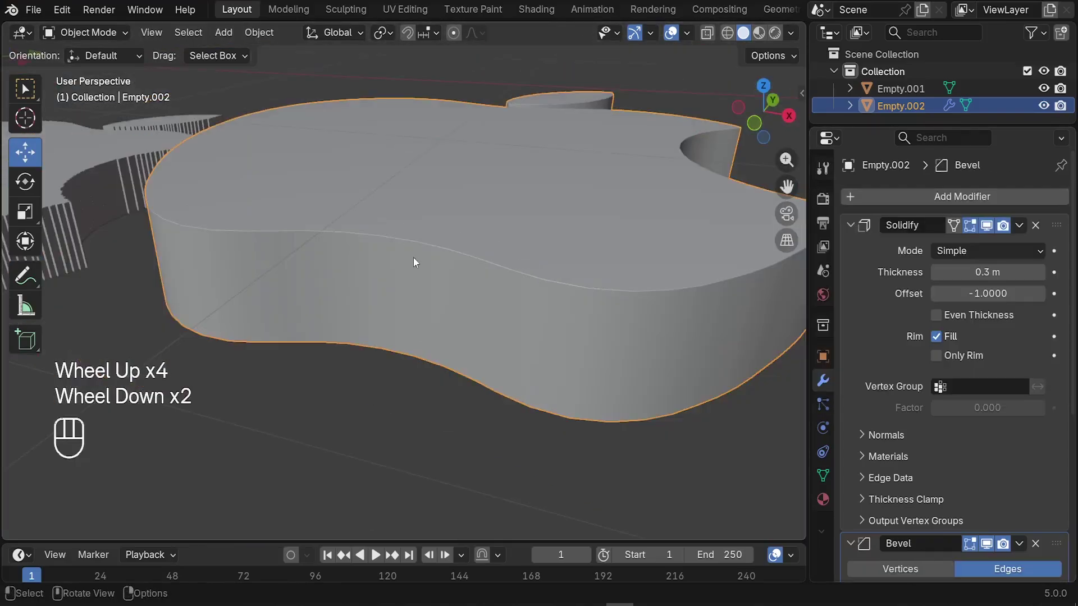
{"action": "scroll", "coordinate": [421, 248], "scroll_direction": "up", "scroll_amount": 2}
{"action": "scroll", "coordinate": [486, 274], "scroll_direction": "down", "scroll_amount": 2}
{"action": "mouse_move", "coordinate": [486, 273]}
{"action": "middle_mouse_down"}
{"action": "mouse_move", "coordinate": [488, 293]}
{"action": "mouse_move", "coordinate": [645, 332]}
{"action": "mouse_move", "coordinate": [565, 381]}
{"action": "mouse_move", "coordinate": [506, 331]}
{"action": "mouse_move", "coordinate": [478, 285]}
{"action": "middle_mouse_up"}
In Edit Mode, select the whole apple mesh and run Merge by Distance.
{"action": "key", "text": "Tab"}
{"action": "scroll", "coordinate": [477, 284], "scroll_direction": "up", "scroll_amount": 3}
{"action": "scroll", "coordinate": [505, 277], "scroll_direction": "up", "scroll_amount": 4}
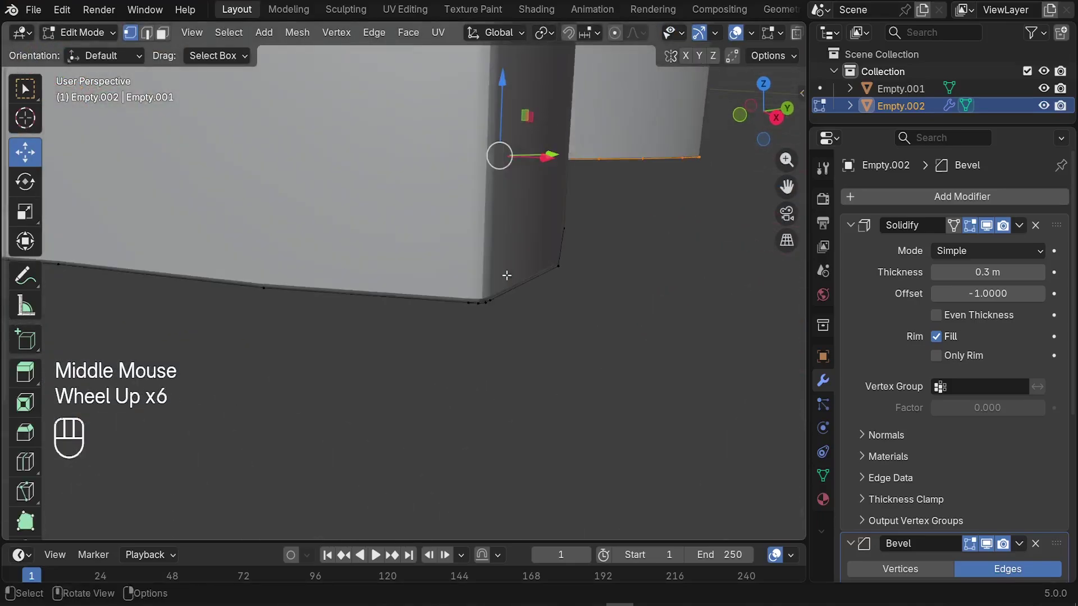
{"action": "scroll", "coordinate": [491, 299], "scroll_direction": "down", "scroll_amount": 1}
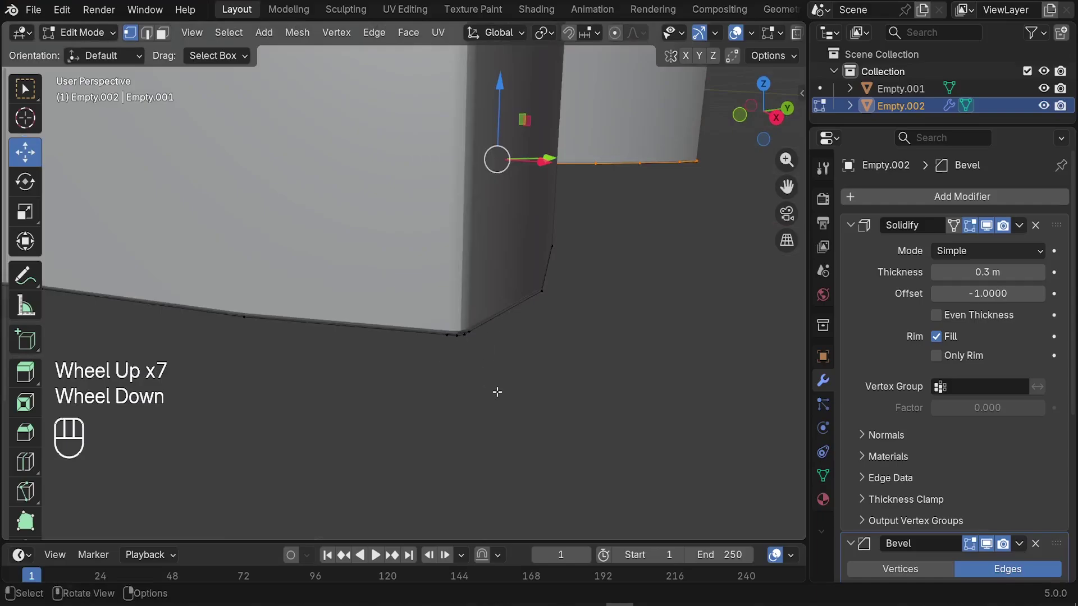
{"action": "scroll", "coordinate": [497, 392], "scroll_direction": "down", "scroll_amount": 3}
{"action": "middle_click_drag", "start_coordinate": [497, 392], "coordinate": [538, 379]}
{"action": "scroll", "coordinate": [625, 350], "scroll_direction": "down", "scroll_amount": 3}
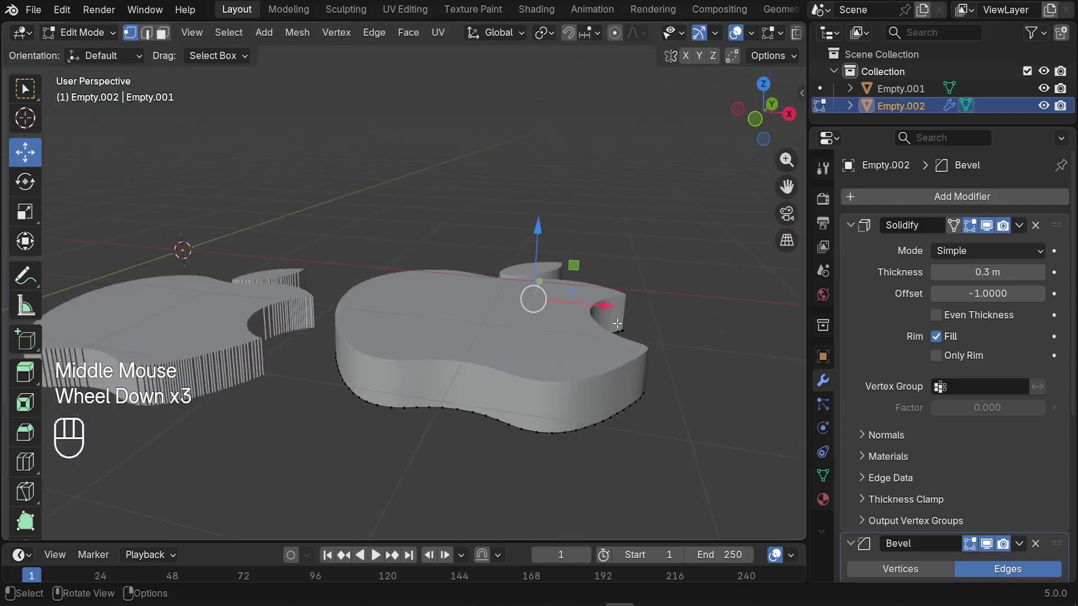
{"action": "key", "text": "a"}
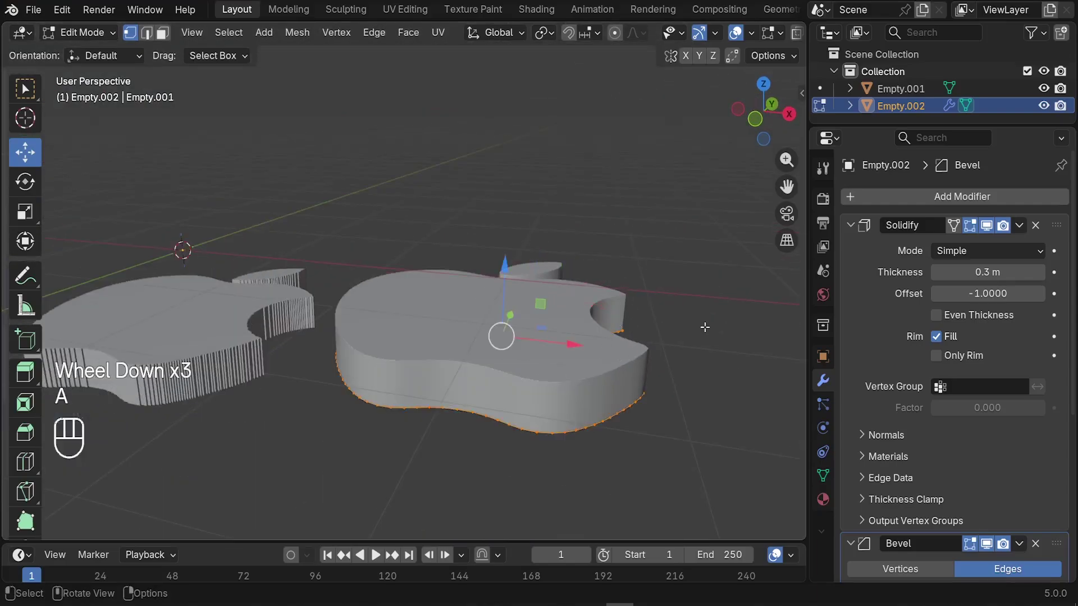
{"action": "key", "text": "m"}
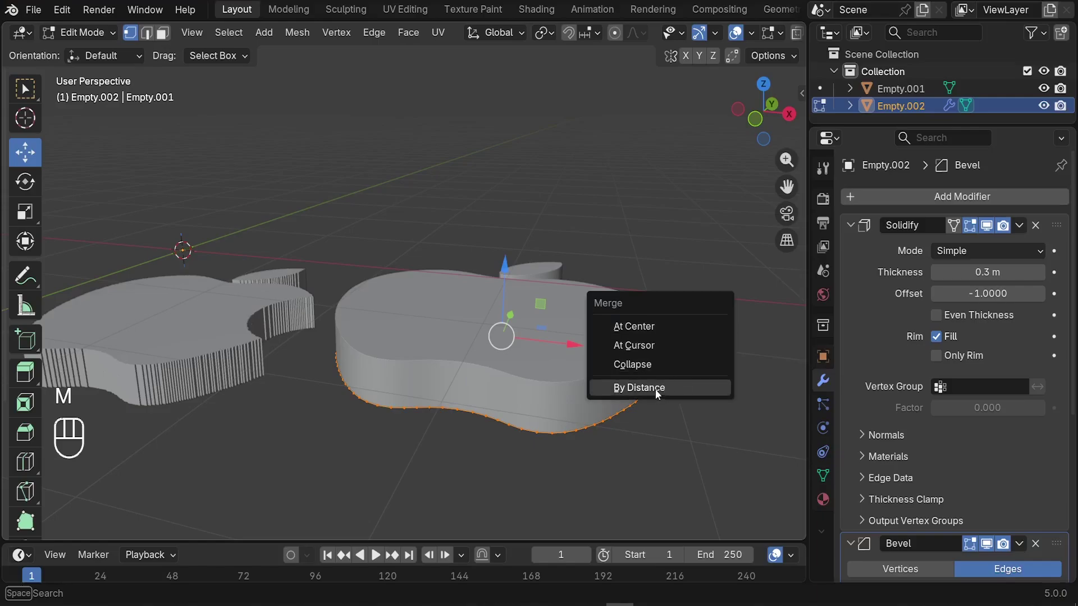
{"action": "left_click", "coordinate": [625, 389]}
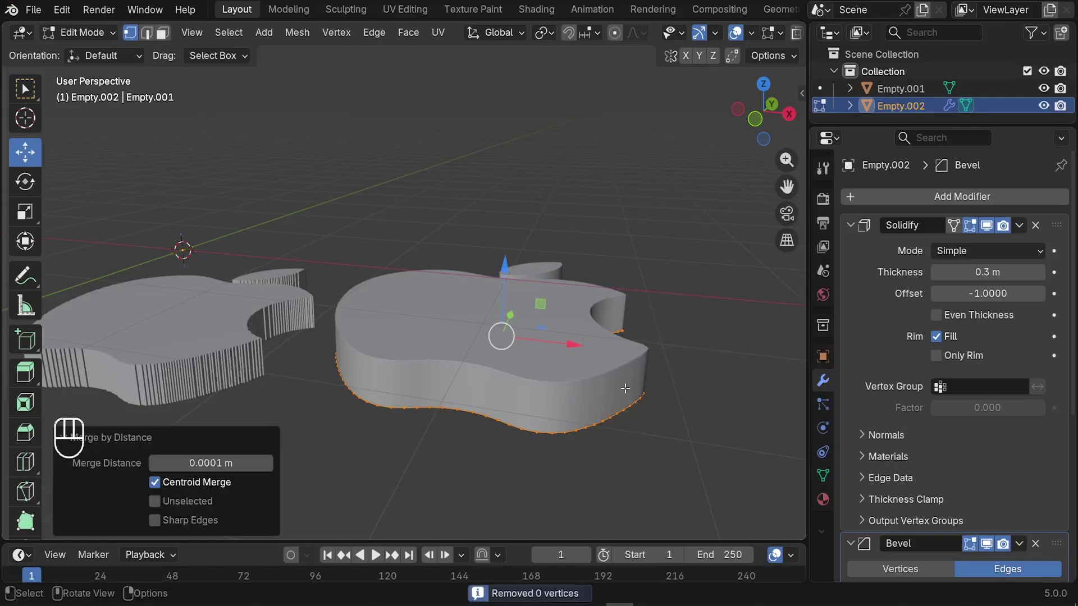
Set the Merge Distance to 0.01 m, removing 6 vertices, and return to Object Mode.
{"action": "middle_click_drag", "start_coordinate": [613, 413], "coordinate": [568, 363]}
{"action": "scroll", "coordinate": [568, 363], "scroll_direction": "up", "scroll_amount": 2}
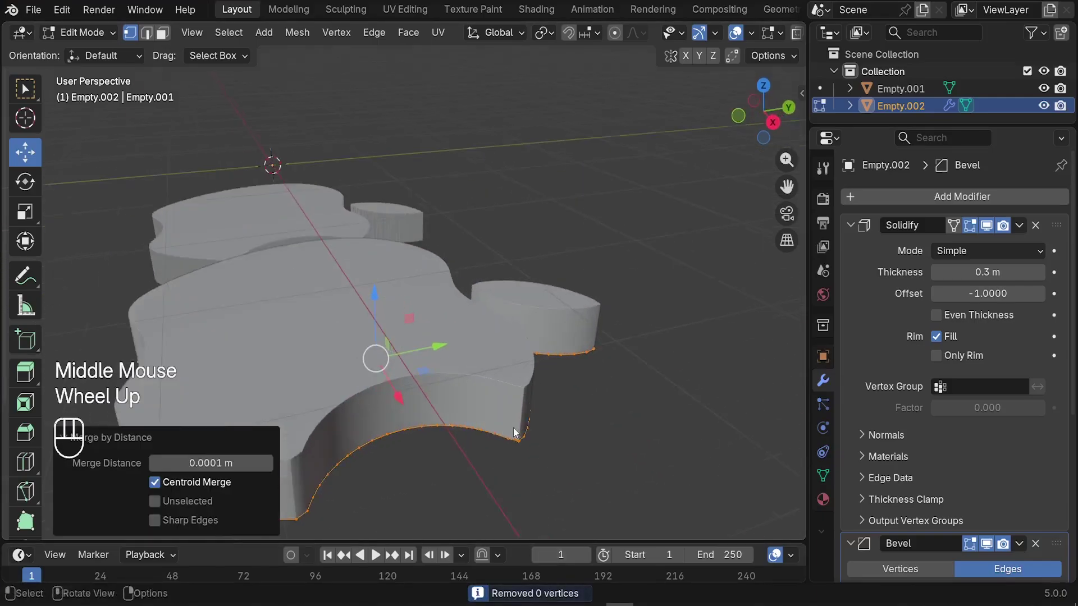
{"action": "left_click", "coordinate": [201, 463]}
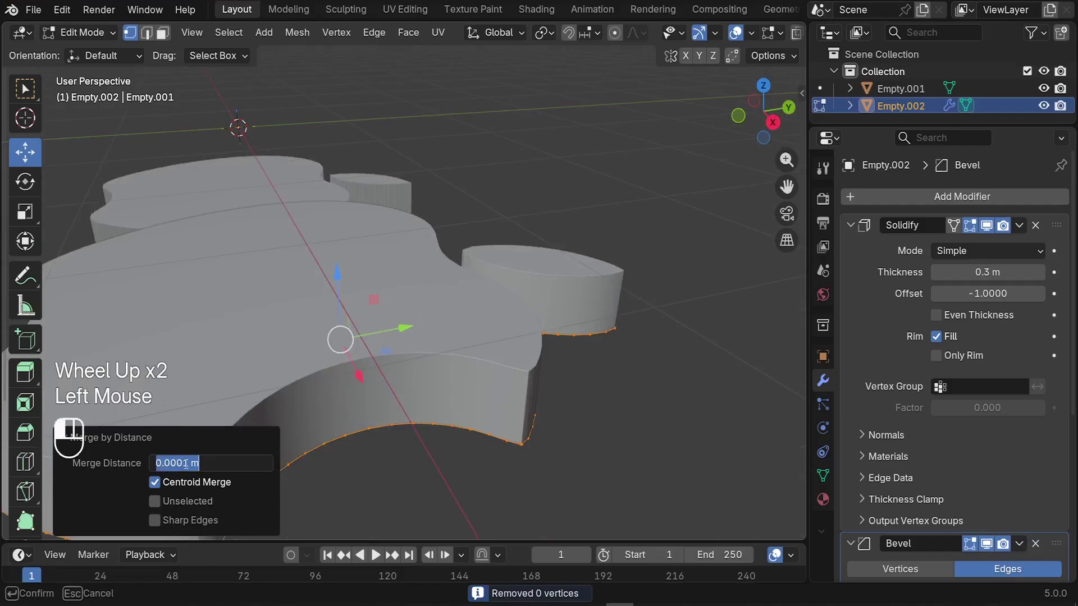
{"action": "left_click", "coordinate": [186, 464]}
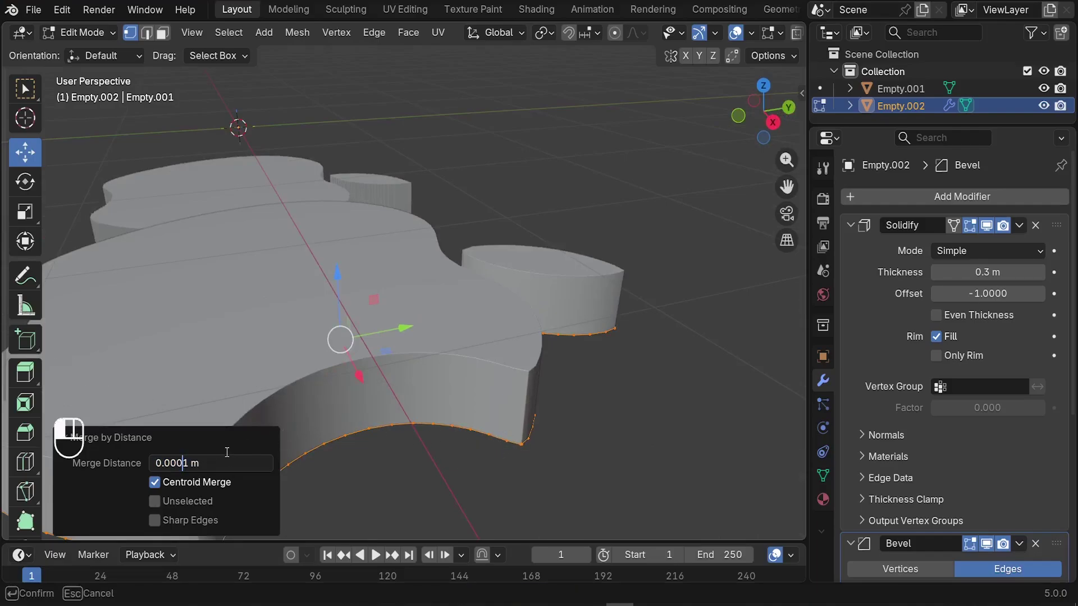
{"action": "key", "text": "BackSpace"}
{"action": "key", "text": "BackSpace"}
{"action": "key", "text": "Return"}
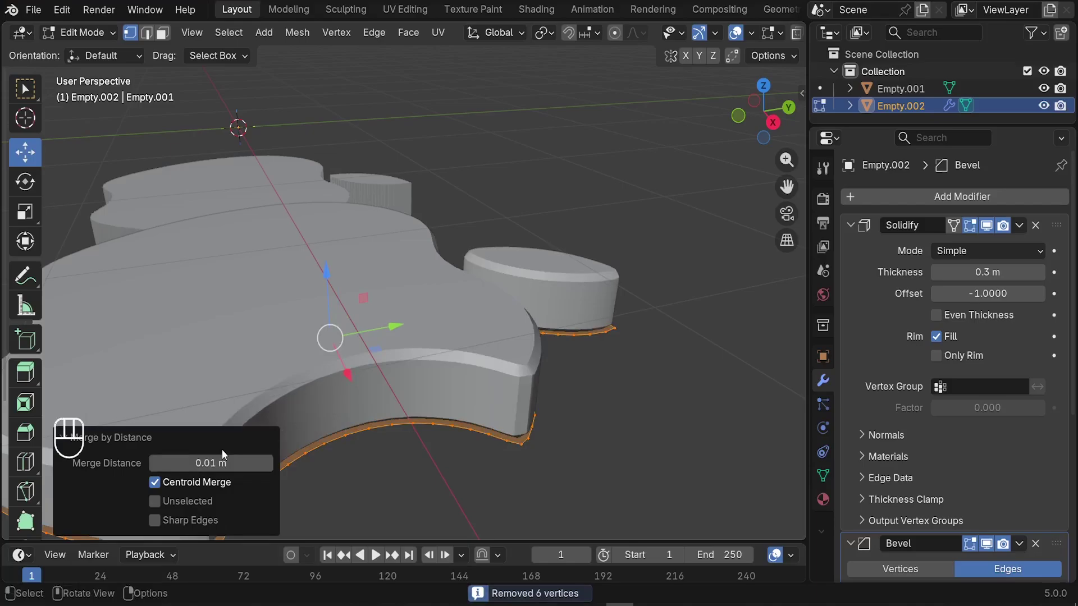
{"action": "middle_click_drag", "start_coordinate": [221, 449], "coordinate": [512, 597]}
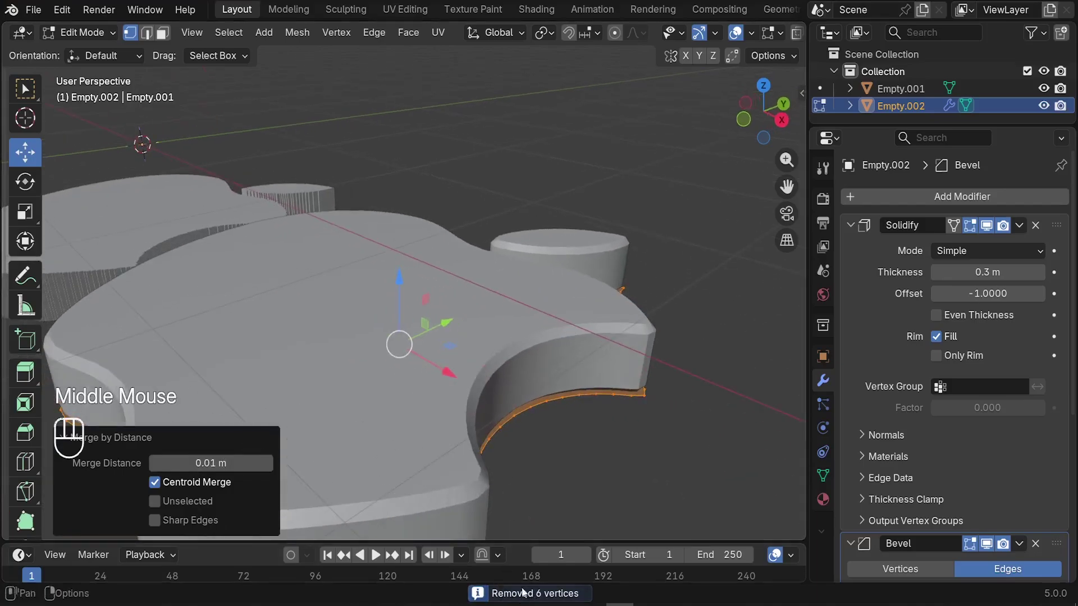
{"action": "left_click", "coordinate": [67, 441]}
{"action": "middle_click_drag", "start_coordinate": [337, 365], "coordinate": [423, 389]}
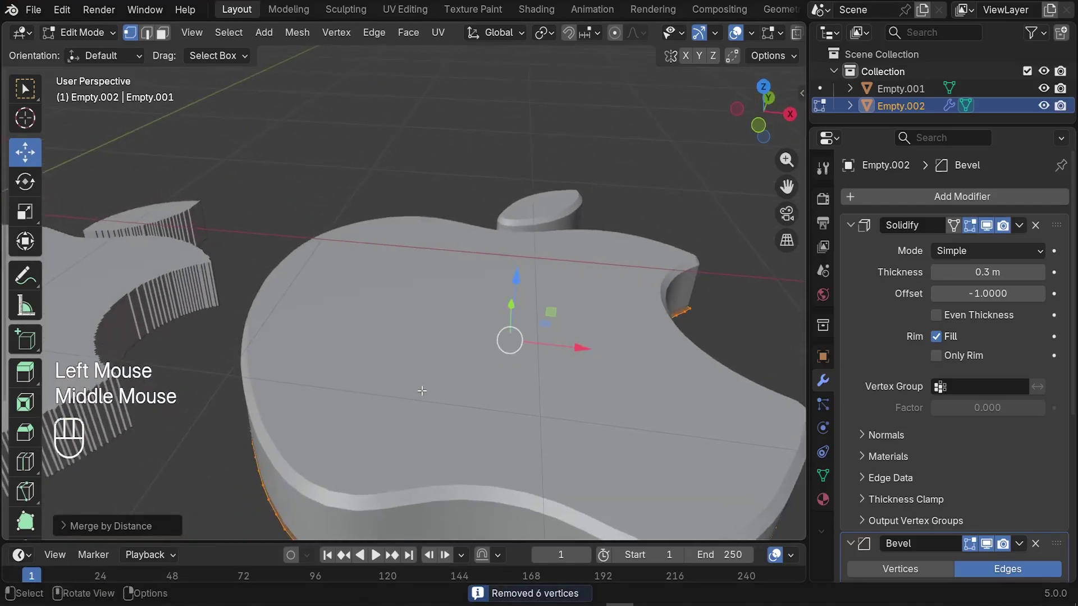
{"action": "scroll", "coordinate": [423, 390], "scroll_direction": "down", "scroll_amount": 2}
{"action": "key", "text": "Tab"}
{"action": "mouse_move", "coordinate": [505, 393]}
{"action": "middle_mouse_down"}
{"action": "mouse_move", "coordinate": [557, 399]}
{"action": "mouse_move", "coordinate": [521, 395]}
{"action": "middle_mouse_up"}
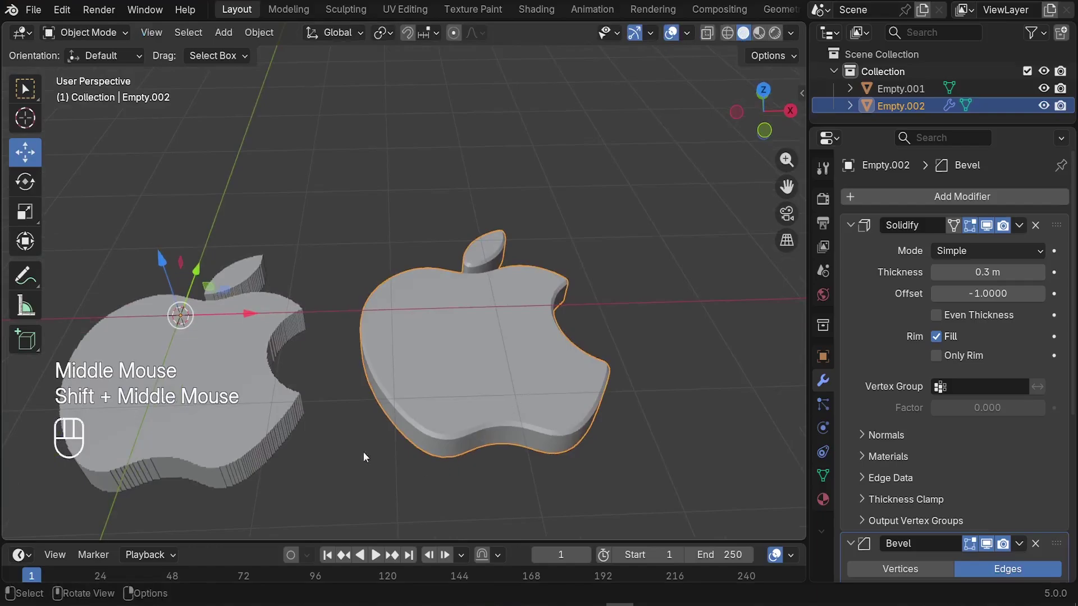
Delete the original flat apple object, Empty.001.
{"action": "left_click", "coordinate": [218, 400]}
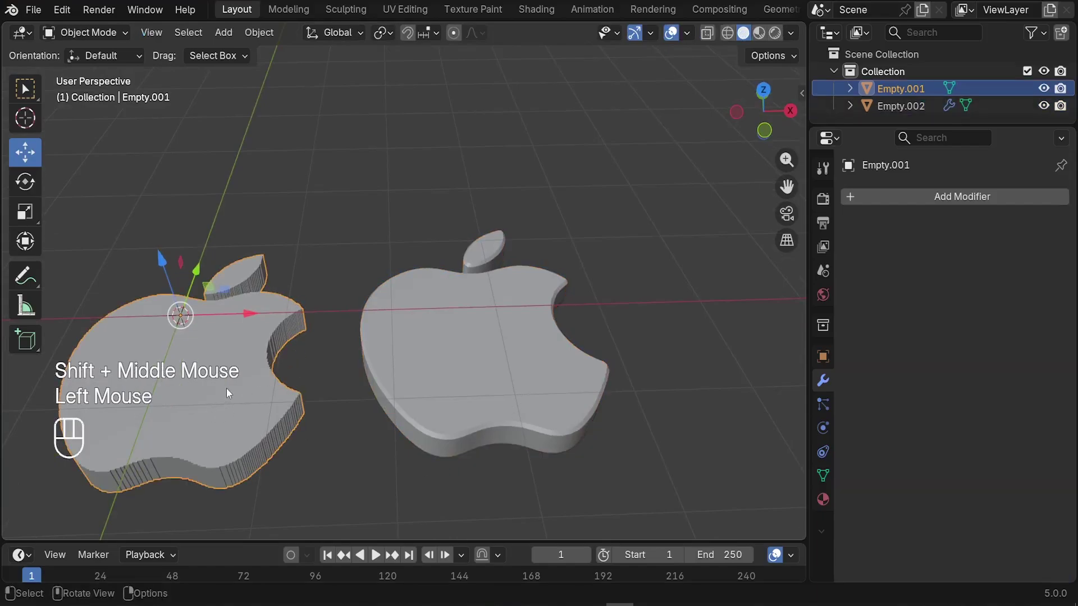
{"action": "key", "text": "x"}
{"action": "left_click", "coordinate": [227, 387]}
Set the Bevel modifier on the remaining apple, Empty.002, to 5 segments.
{"action": "left_click", "coordinate": [487, 386]}
{"action": "scroll", "coordinate": [522, 439], "scroll_direction": "up", "scroll_amount": 3}
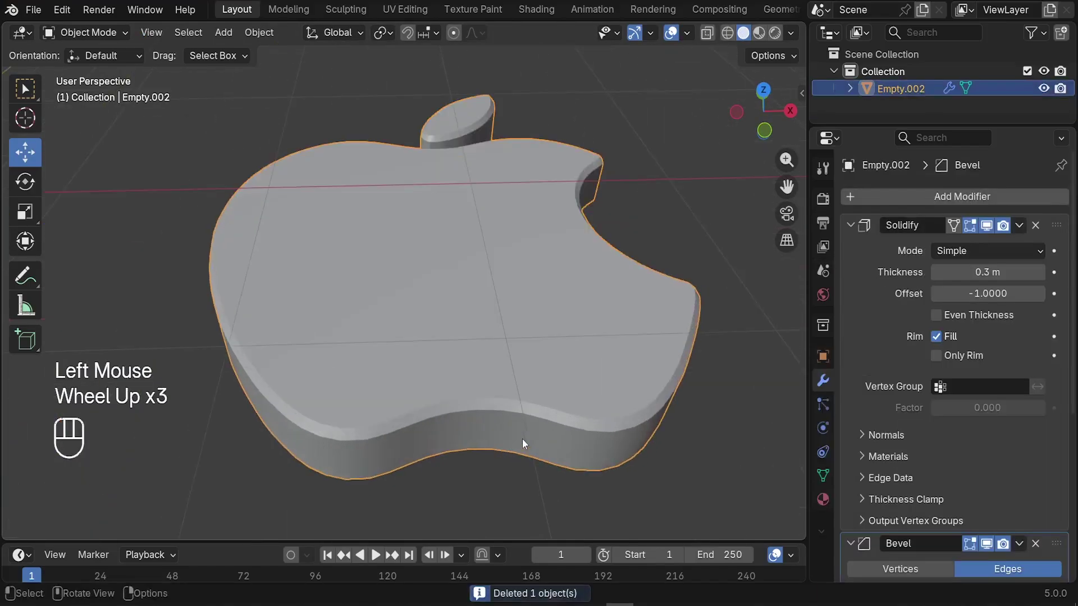
{"action": "middle_click_drag", "start_coordinate": [522, 439], "coordinate": [509, 426], "text": "shift"}
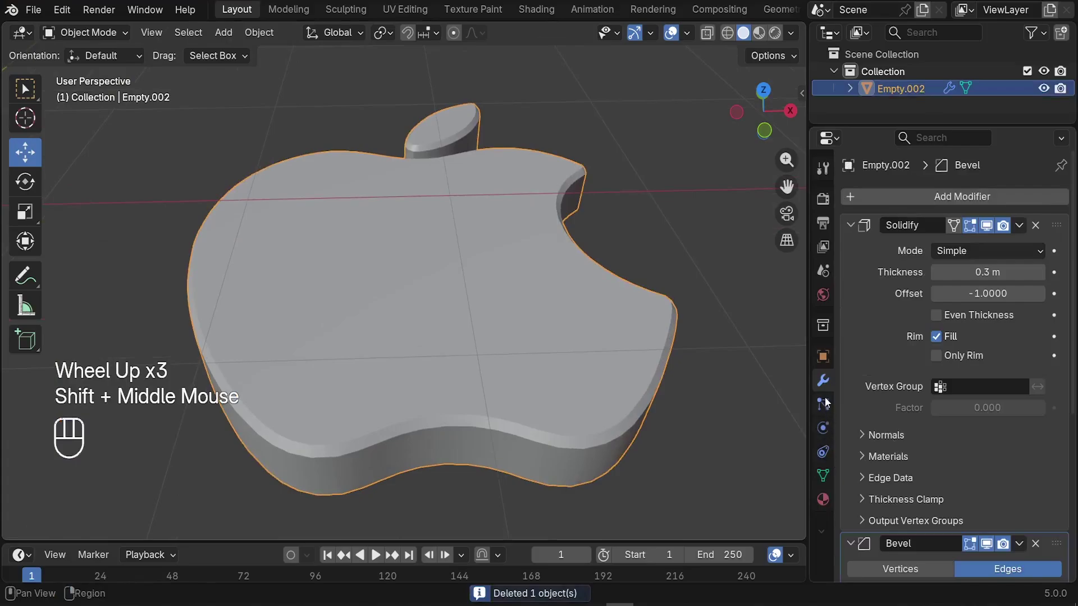
{"action": "scroll", "coordinate": [868, 448], "scroll_direction": "down", "scroll_amount": 2}
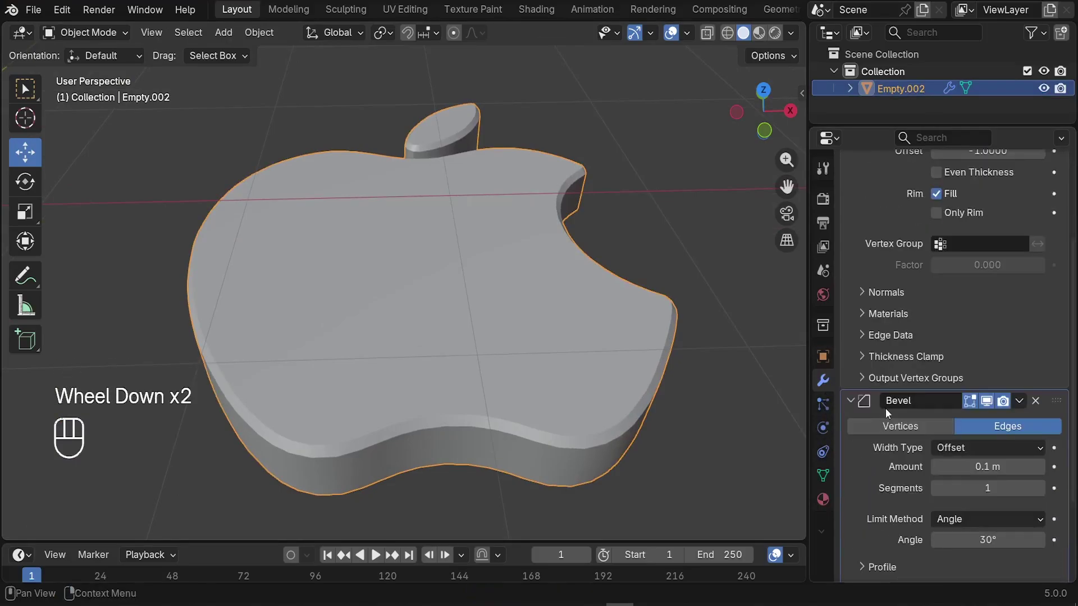
{"action": "left_click", "coordinate": [976, 488]}
{"action": "key", "text": "Return"}
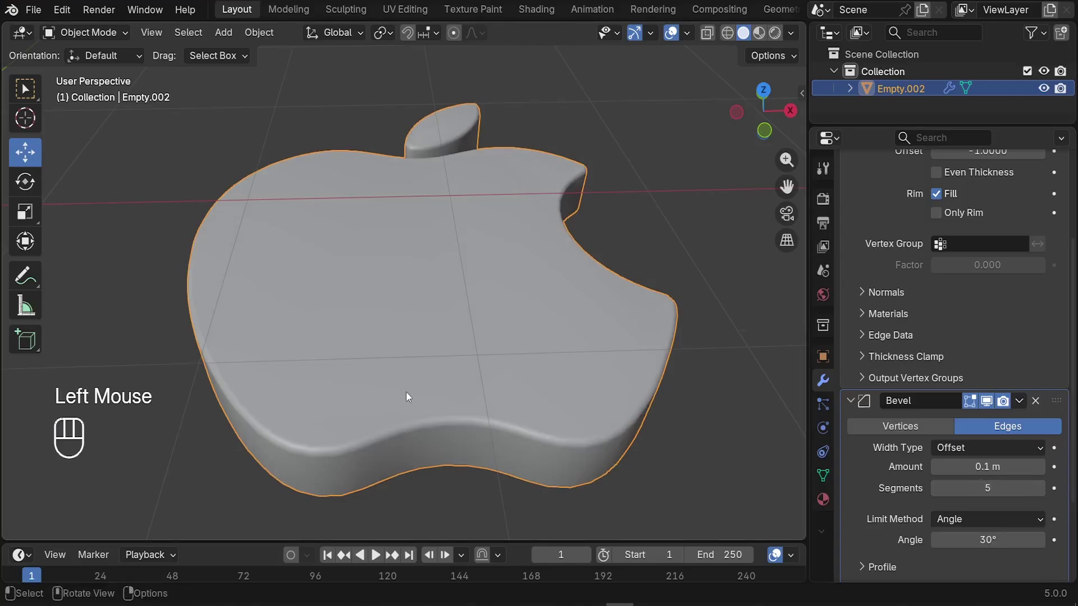
Orbit and zoom around the apple to inspect its smoothly rounded edges.
{"action": "middle_click_drag", "start_coordinate": [406, 392], "coordinate": [440, 305]}
{"action": "scroll", "coordinate": [286, 246], "scroll_direction": "up", "scroll_amount": 1}
{"action": "scroll", "coordinate": [274, 234], "scroll_direction": "up", "scroll_amount": 2}
{"action": "scroll", "coordinate": [289, 314], "scroll_direction": "down", "scroll_amount": 3}
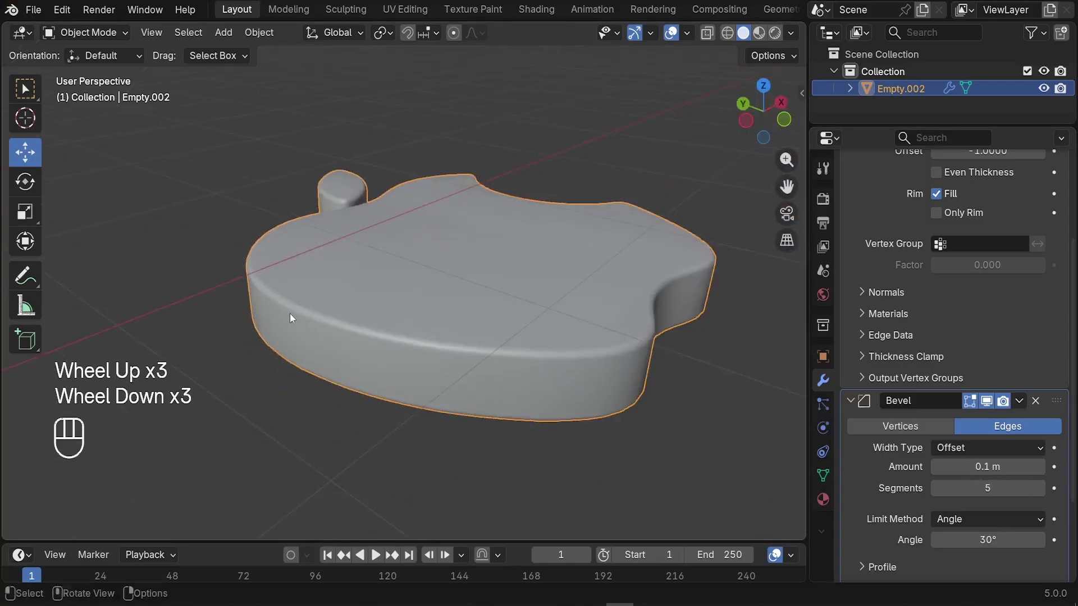
{"action": "middle_click_drag", "start_coordinate": [289, 313], "coordinate": [354, 331]}
{"action": "scroll", "coordinate": [456, 310], "scroll_direction": "down", "scroll_amount": 2}
{"action": "middle_click_drag", "start_coordinate": [456, 308], "coordinate": [476, 340]}
{"action": "scroll", "coordinate": [457, 416], "scroll_direction": "up", "scroll_amount": 1}
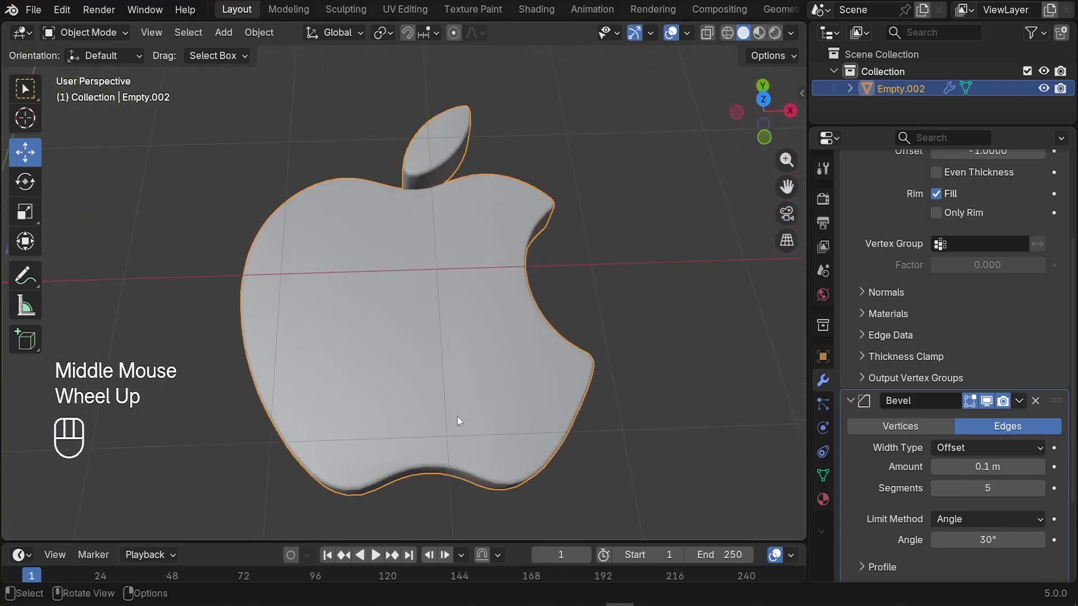
{"action": "middle_click_drag", "start_coordinate": [457, 416], "coordinate": [464, 373]}
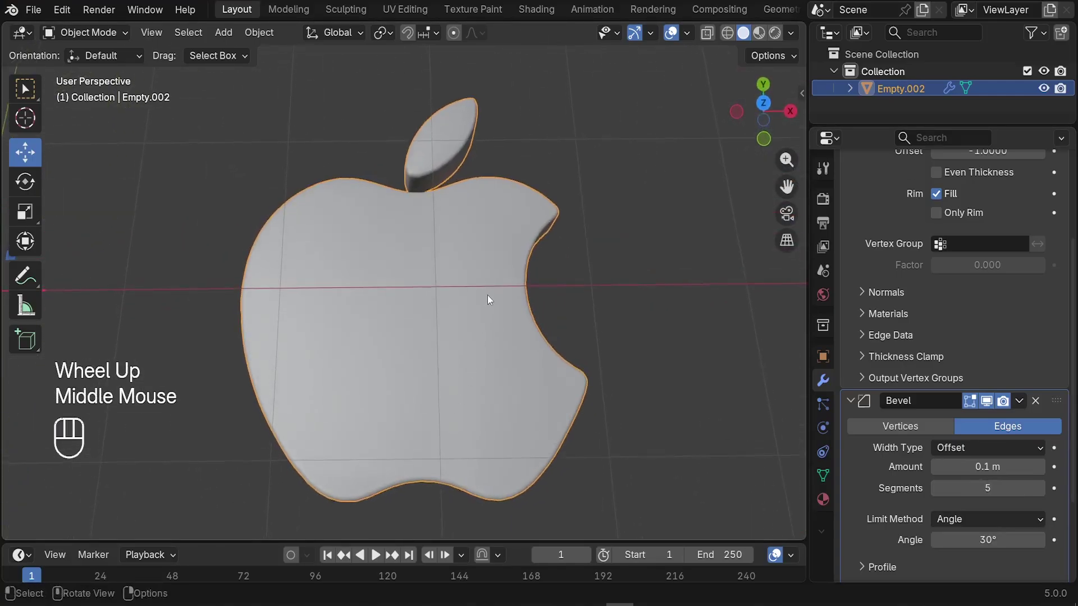